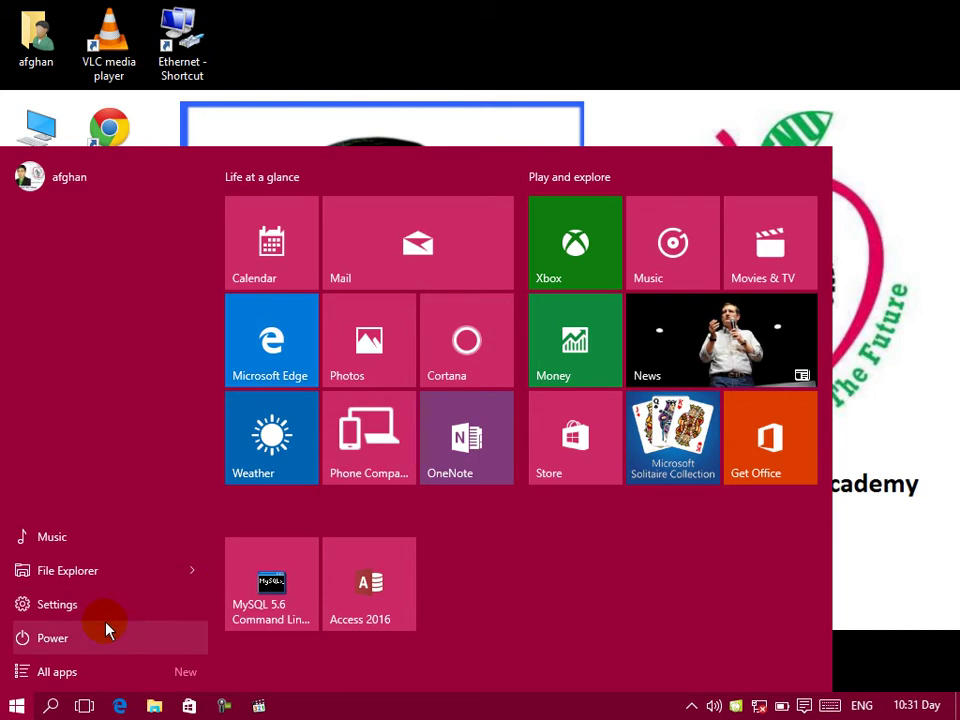
Open Character Map from the Windows Accessories apps and place its window on the upper part of the desktop.
left_click(20, 686)
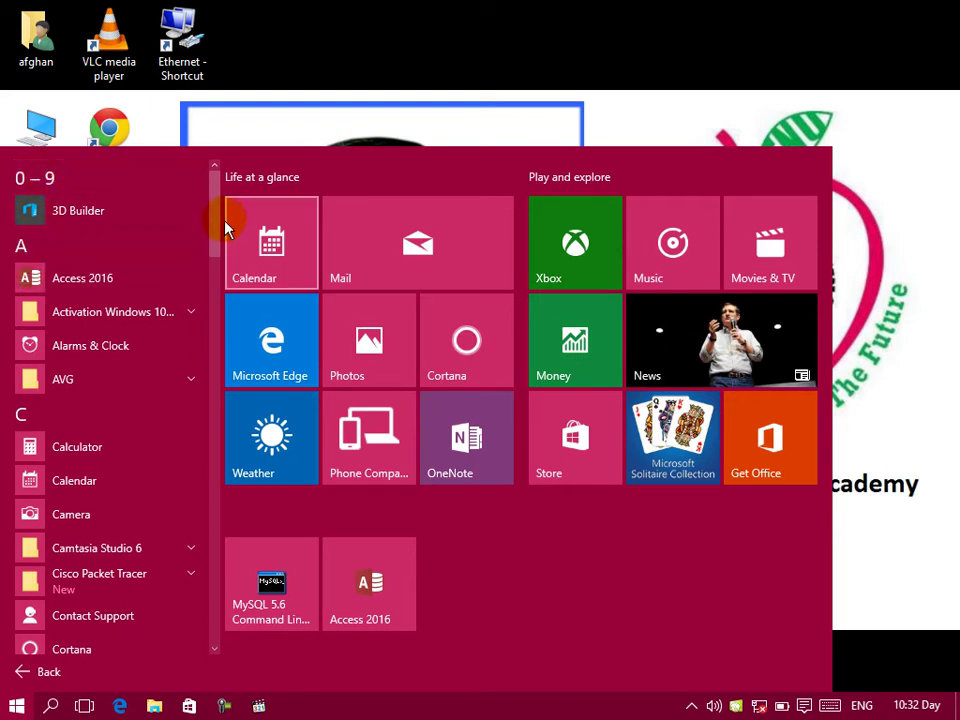
left_click_drag(216, 229, 224, 686)
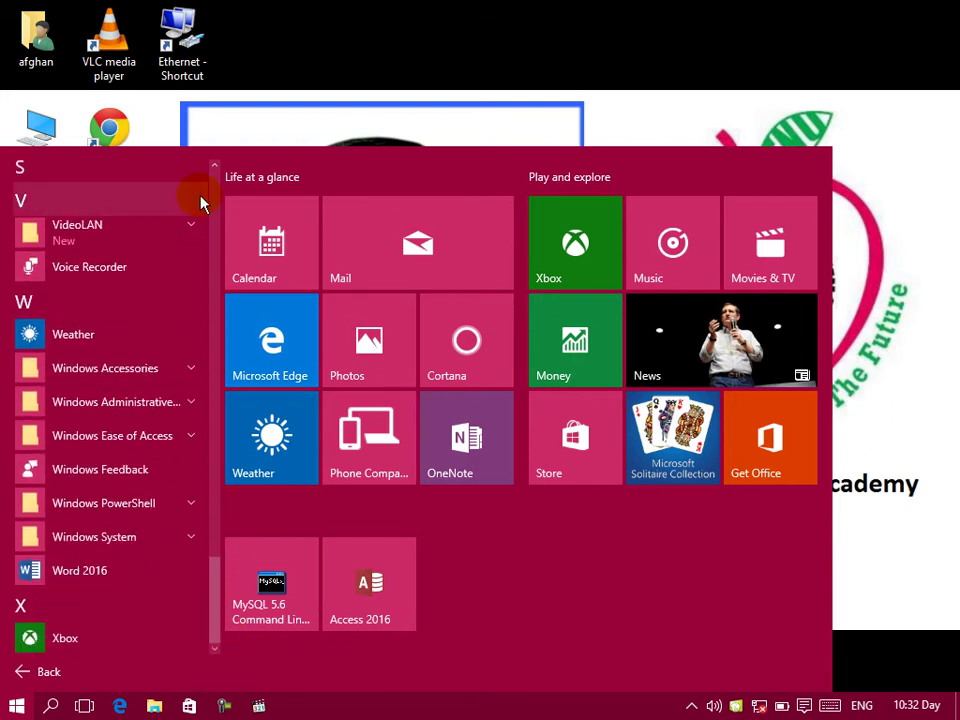
scroll(146, 285, "up", 15)
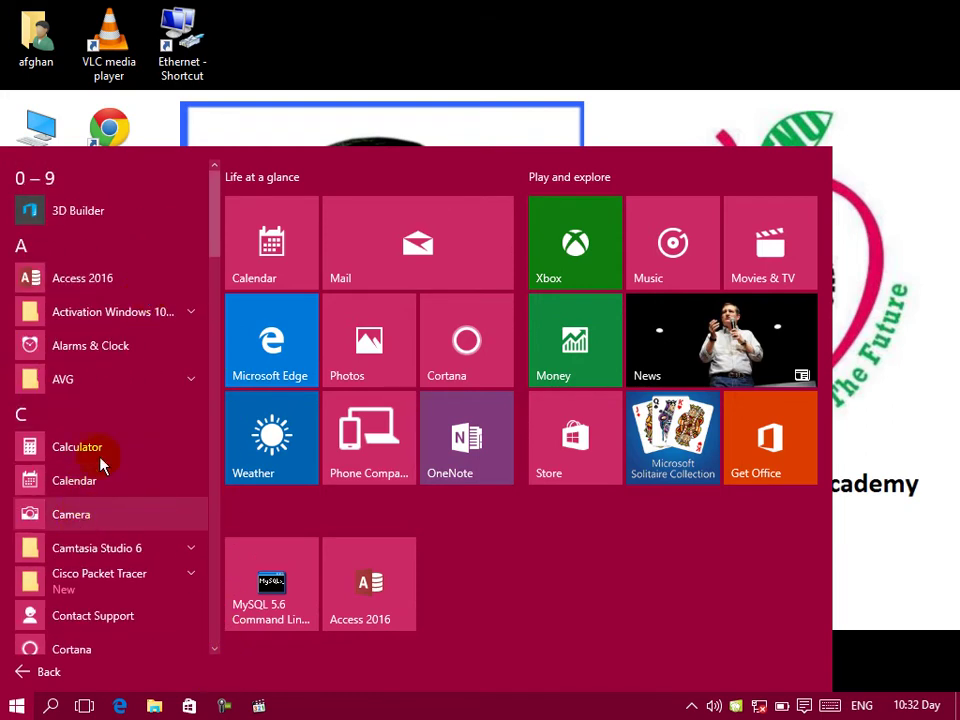
left_click_drag(215, 230, 225, 671)
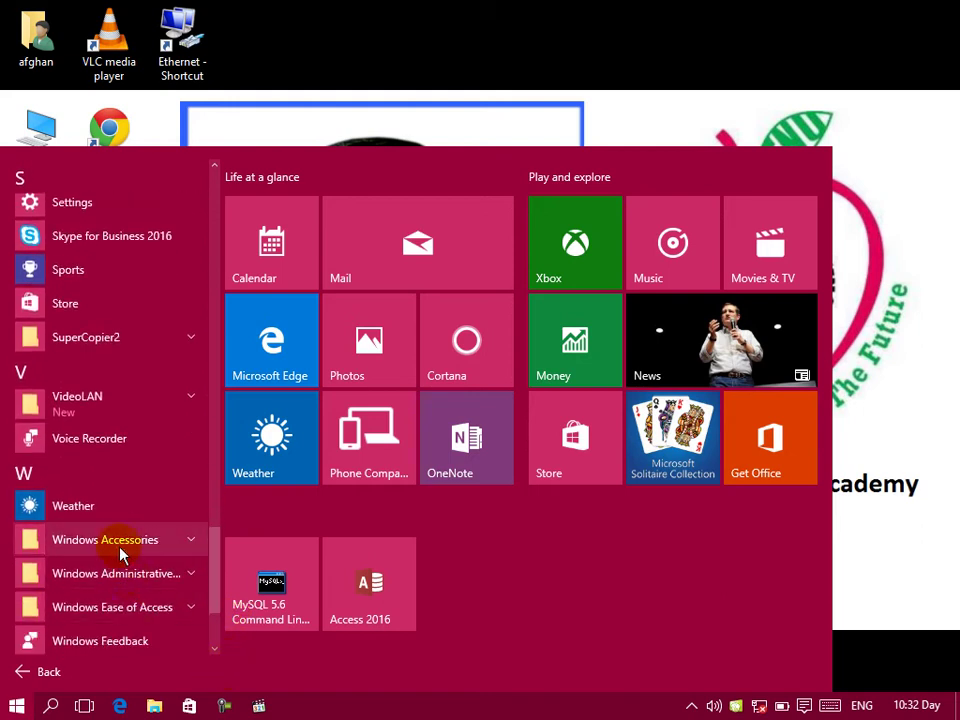
left_click(189, 543)
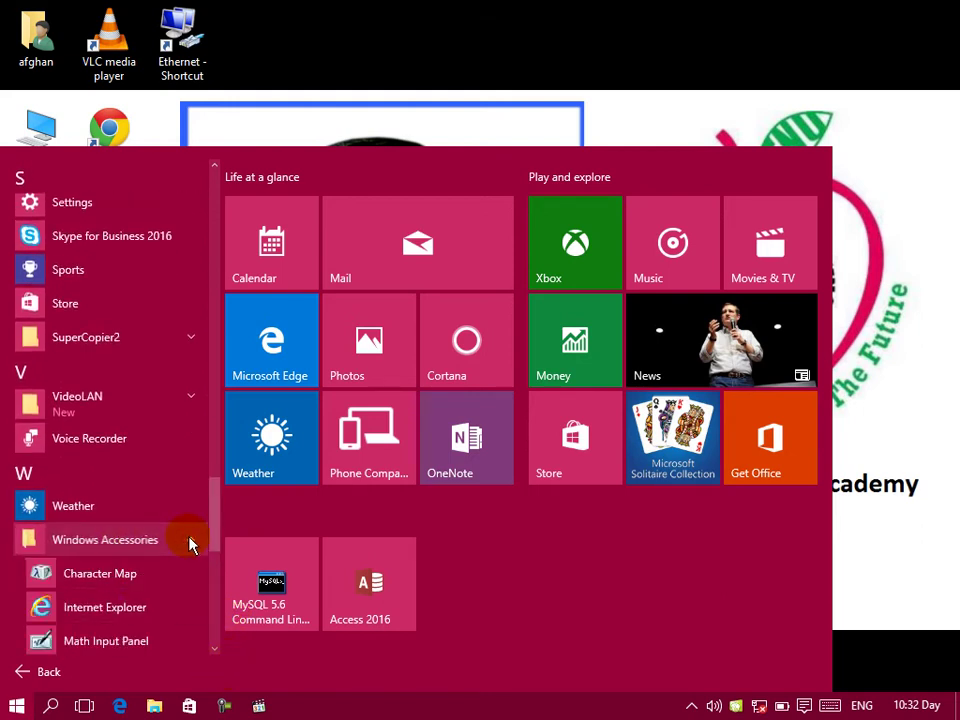
left_click(100, 576)
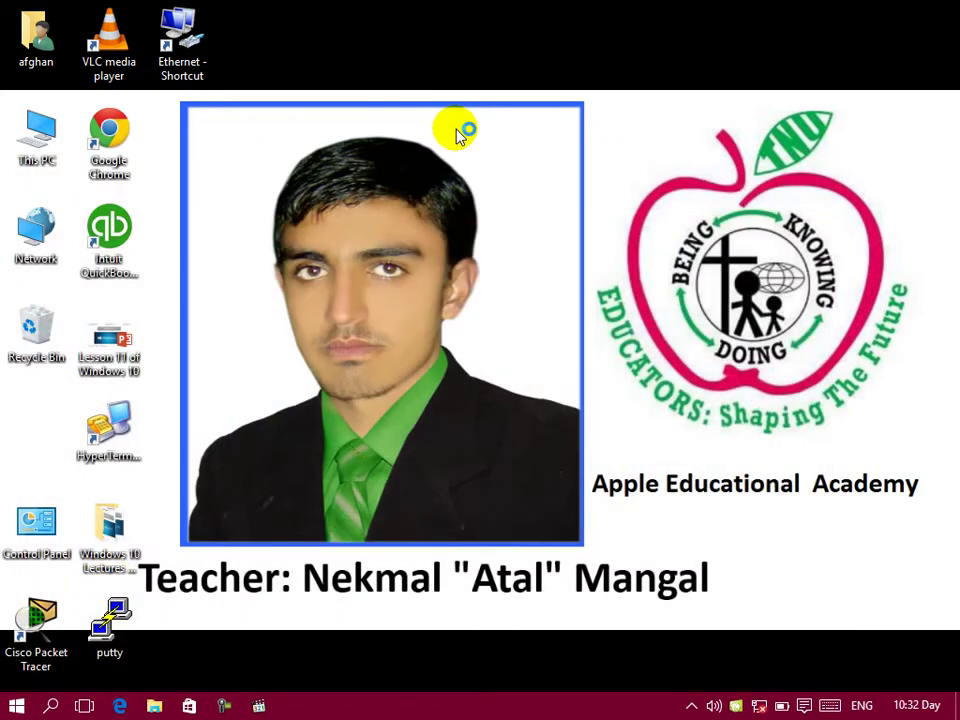
left_click_drag(279, 81, 552, 97)
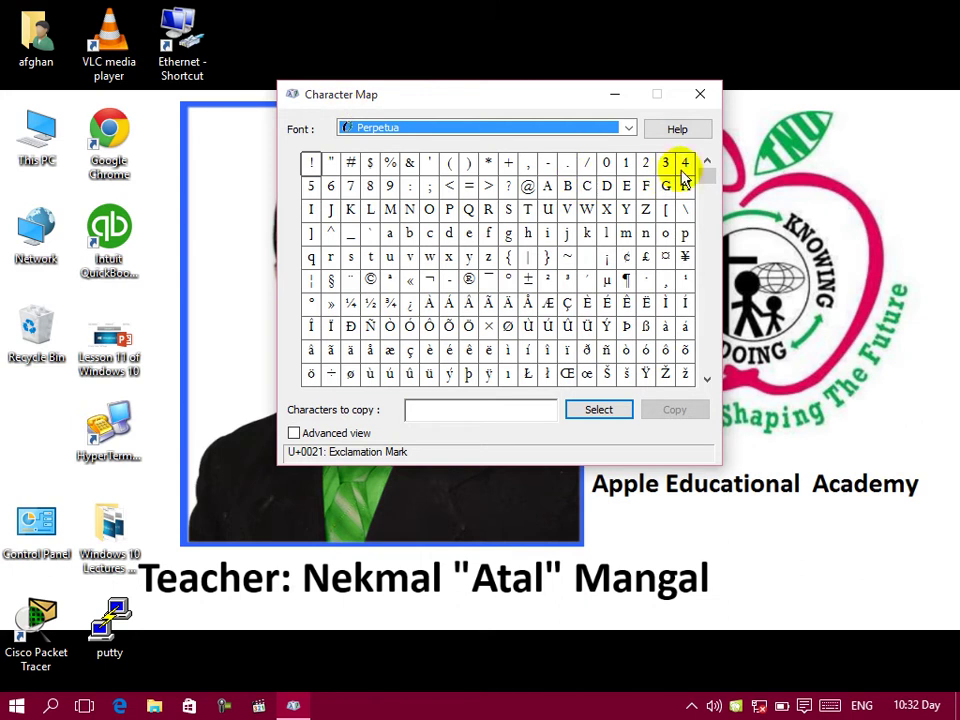
Find the Greek small letter π in the Perpetua font, add it to the characters to copy, and copy it.
left_click(527, 257)
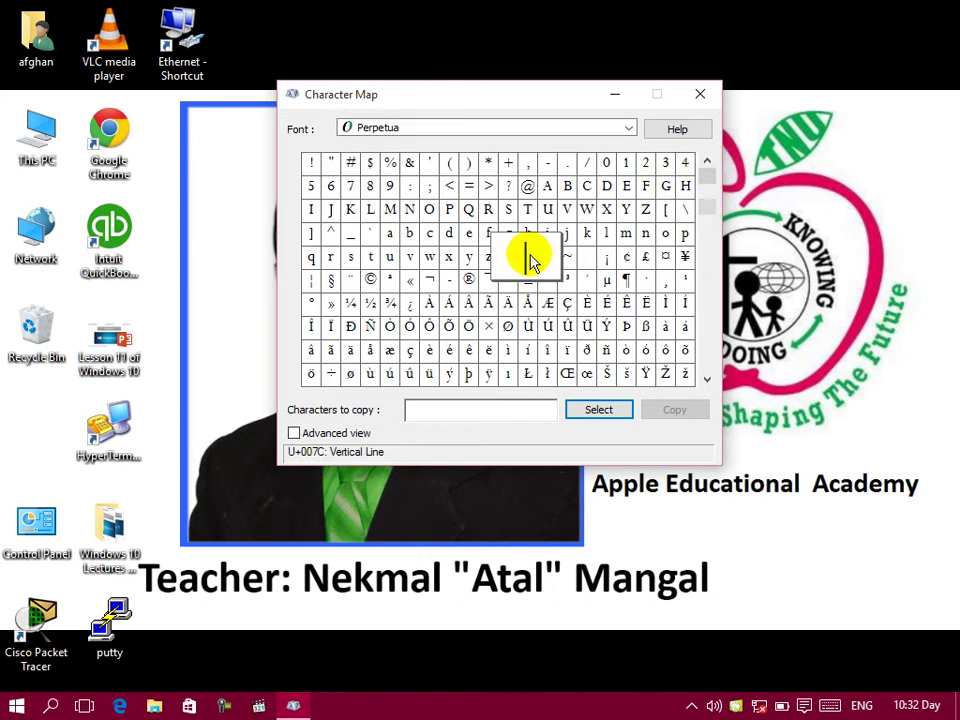
left_click(668, 332)
scroll(707, 384, "down", 1)
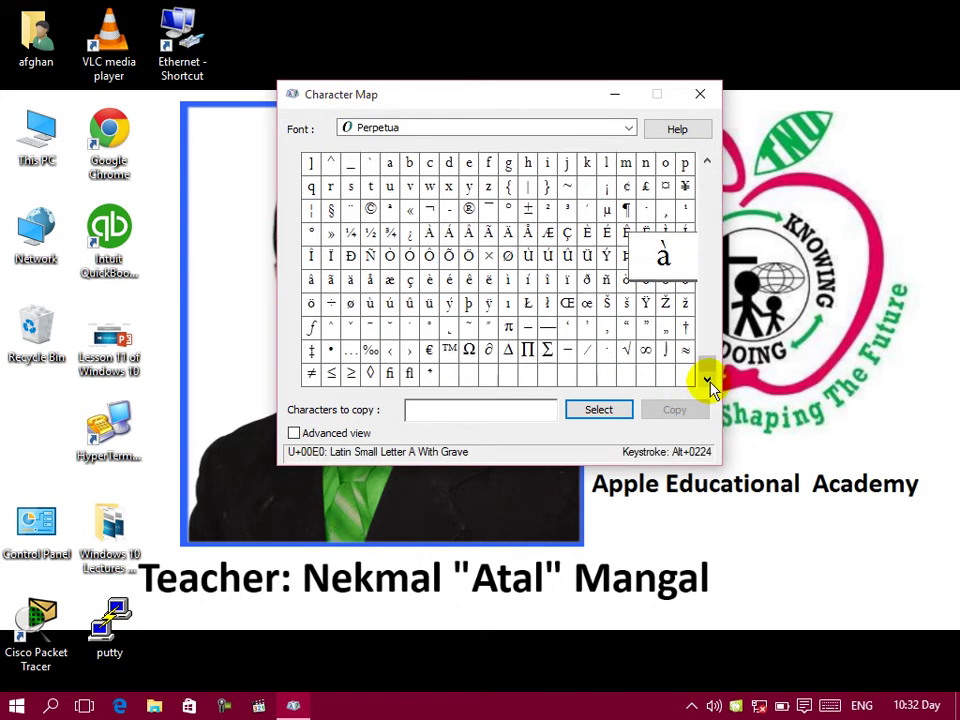
left_click(508, 327)
left_click(607, 412)
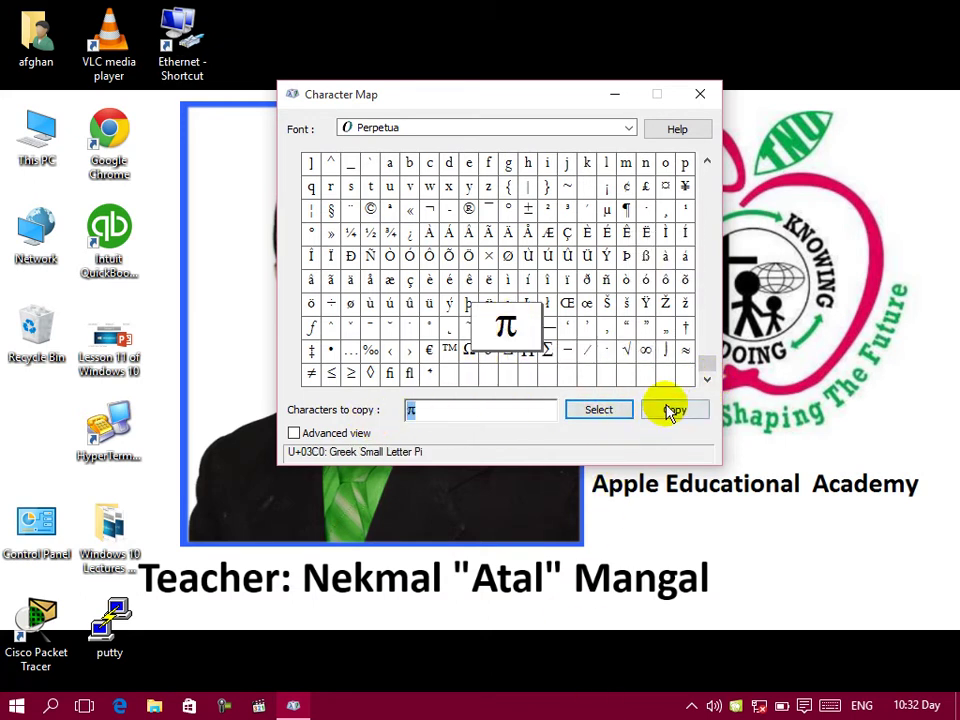
left_click(672, 409)
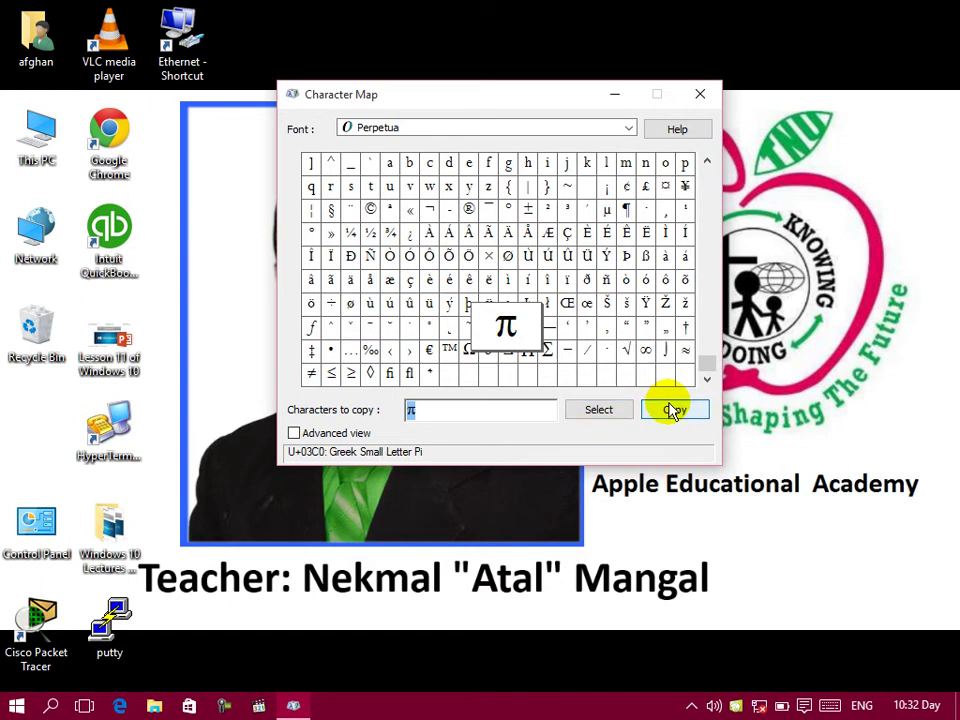
Launch Word with the winword command, create a blank document, and paste the copied π into it, leaving the character selected.
key("super+r")
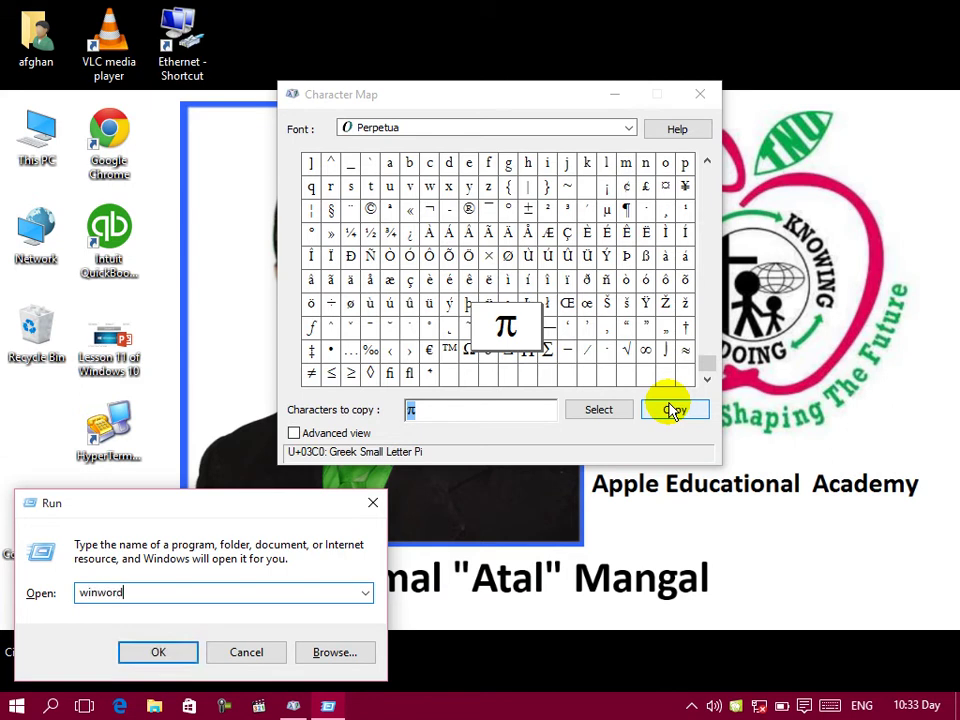
key("Return")
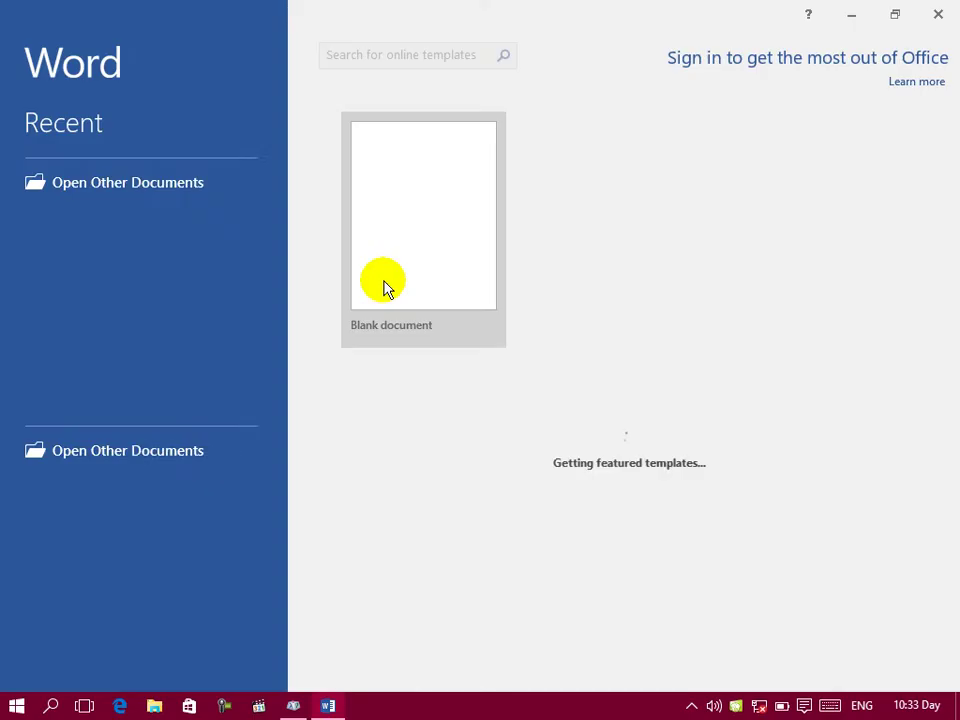
left_click(401, 221)
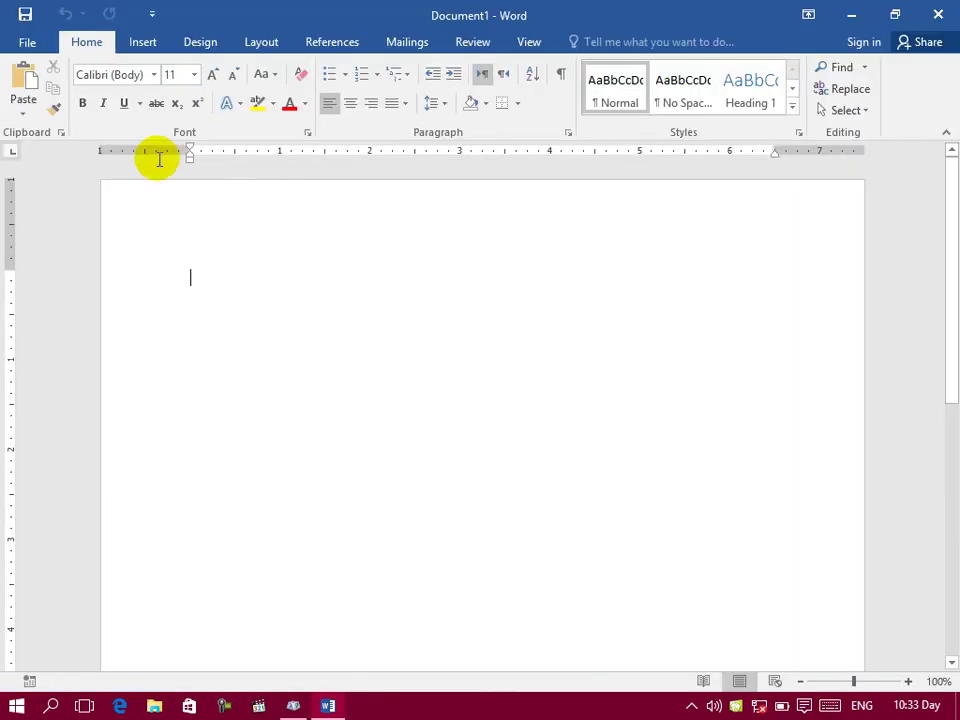
left_click(22, 78)
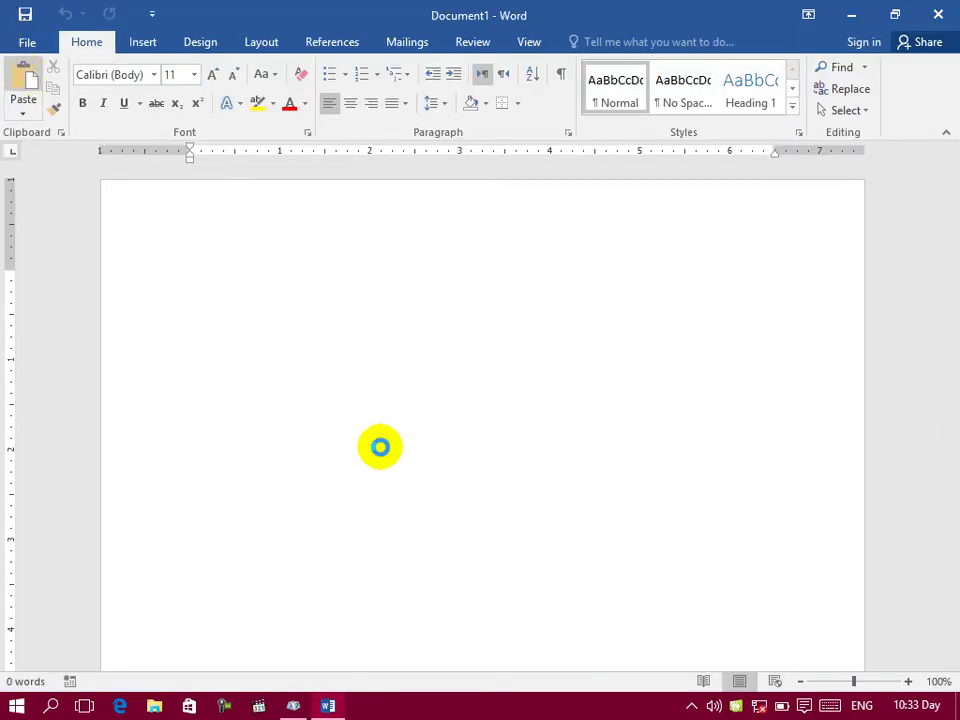
left_click_drag(194, 275, 146, 279)
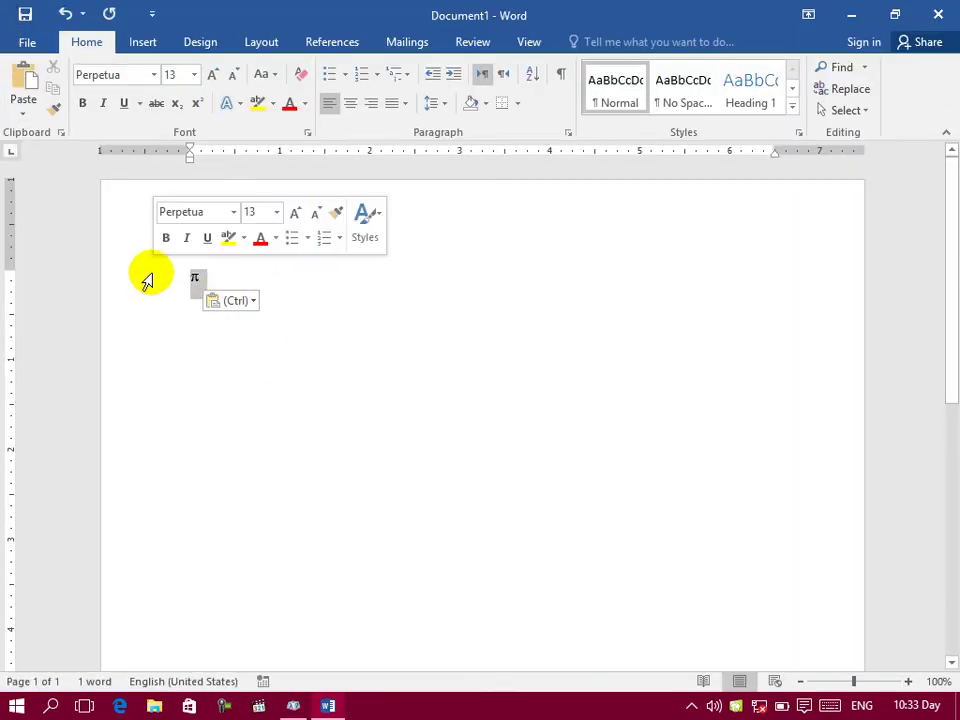
Return to Character Map, switch the font to Roman, and look through its characters.
left_click(293, 705)
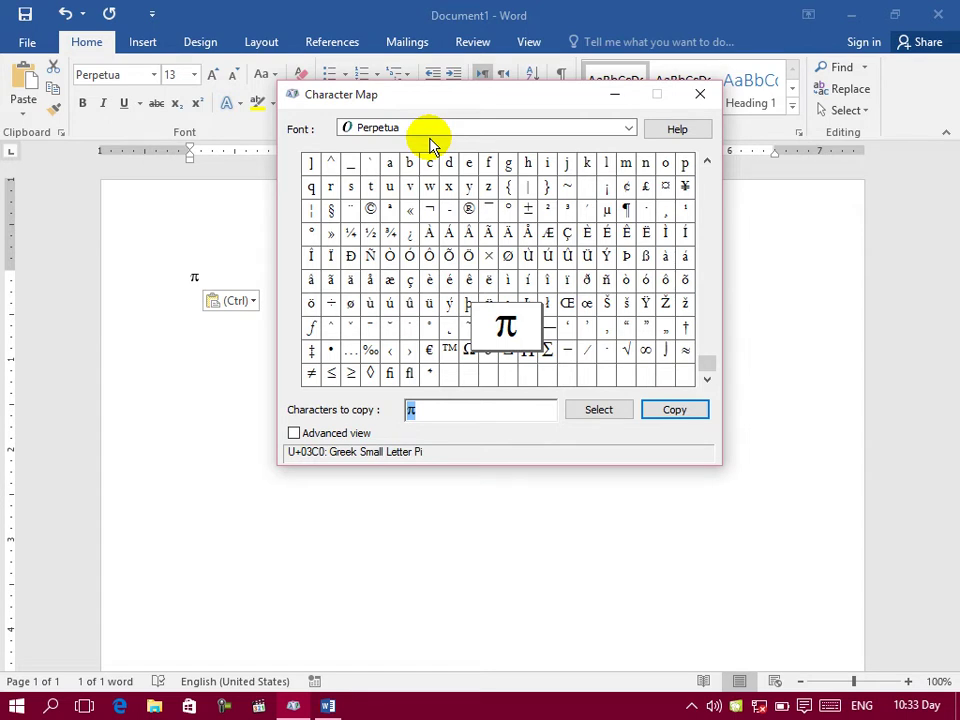
left_click(631, 130)
left_click(376, 377)
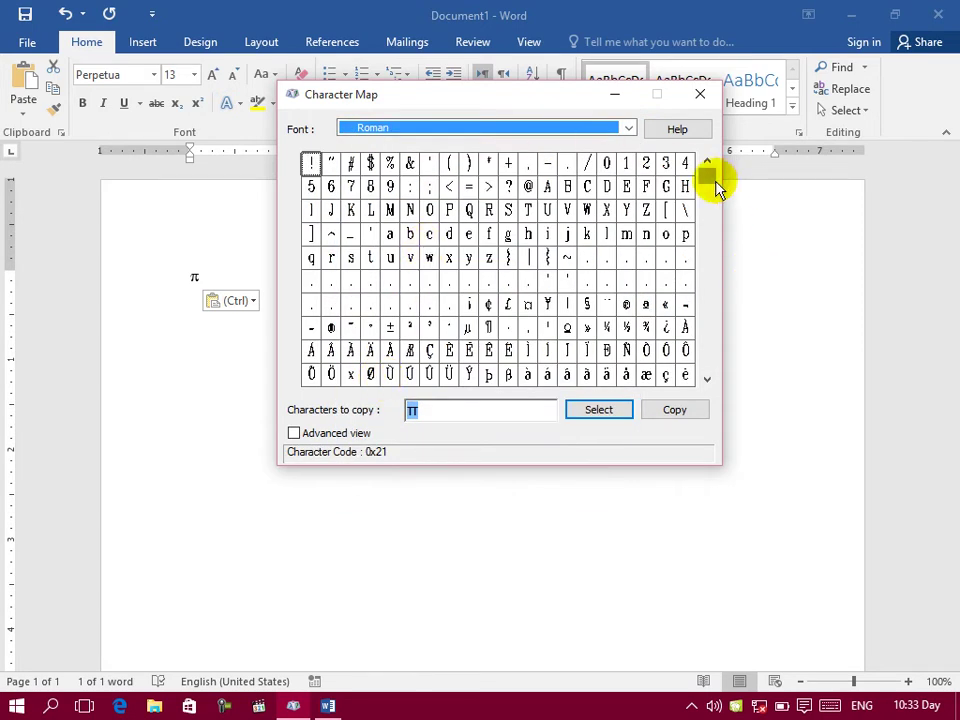
double_click(707, 380)
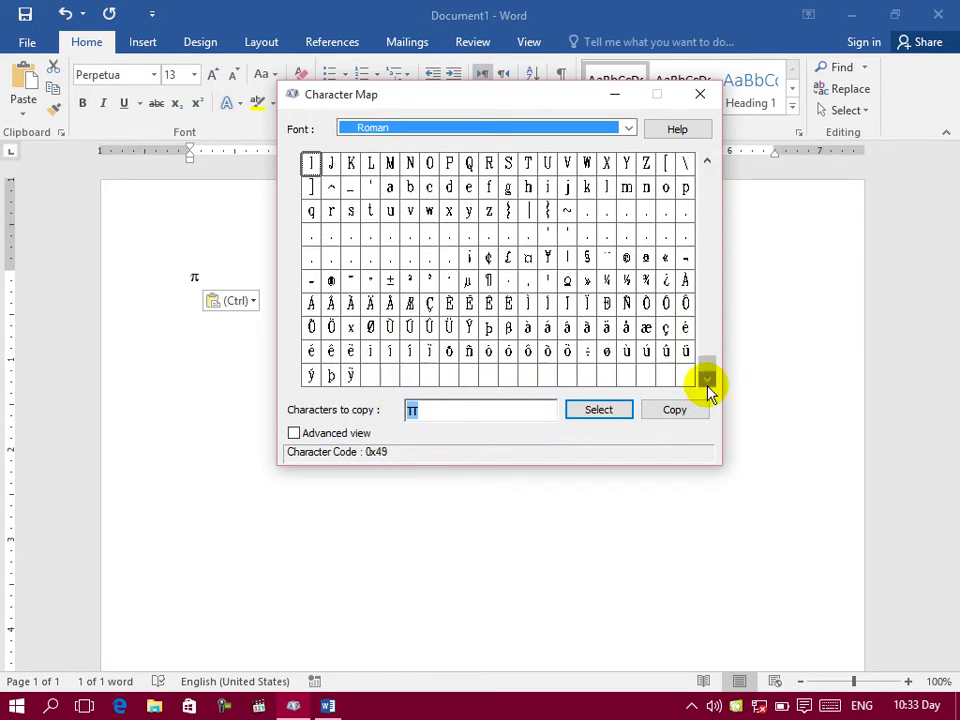
Switch the Character Map font to Aldhabi, look through its characters, and close Character Map.
left_click(629, 130)
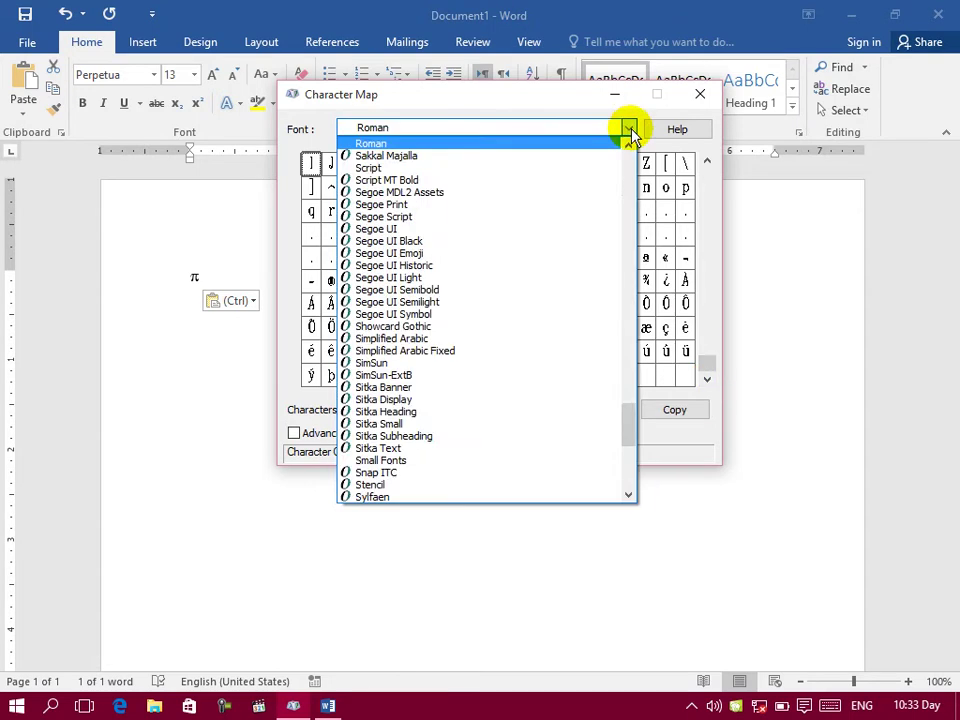
left_click_drag(629, 425, 629, 160)
left_click(470, 158)
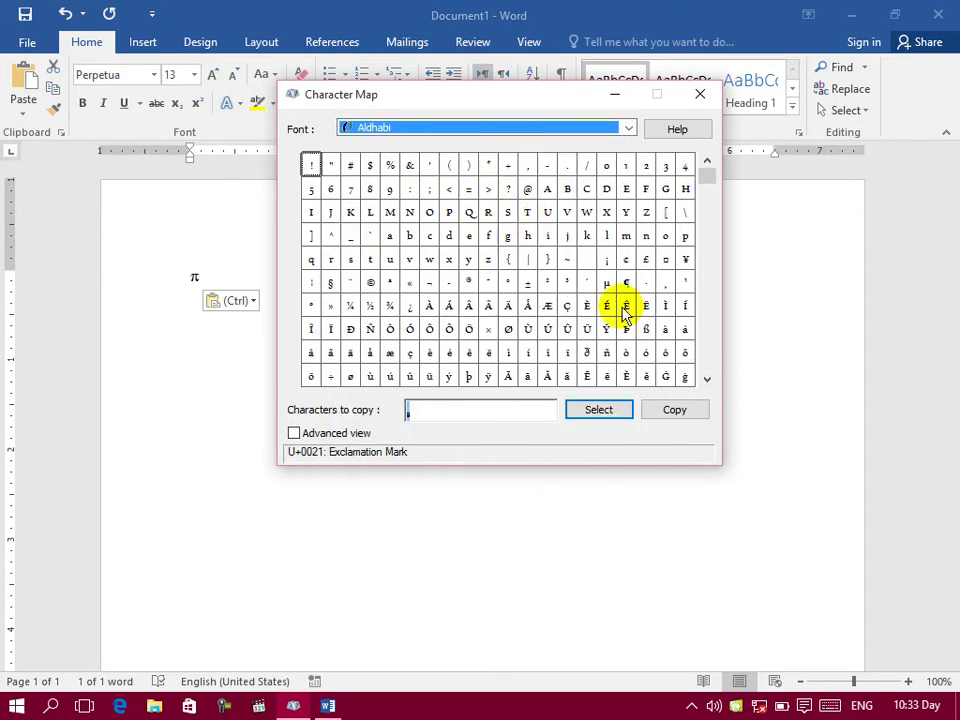
left_click(707, 381)
left_click(707, 380)
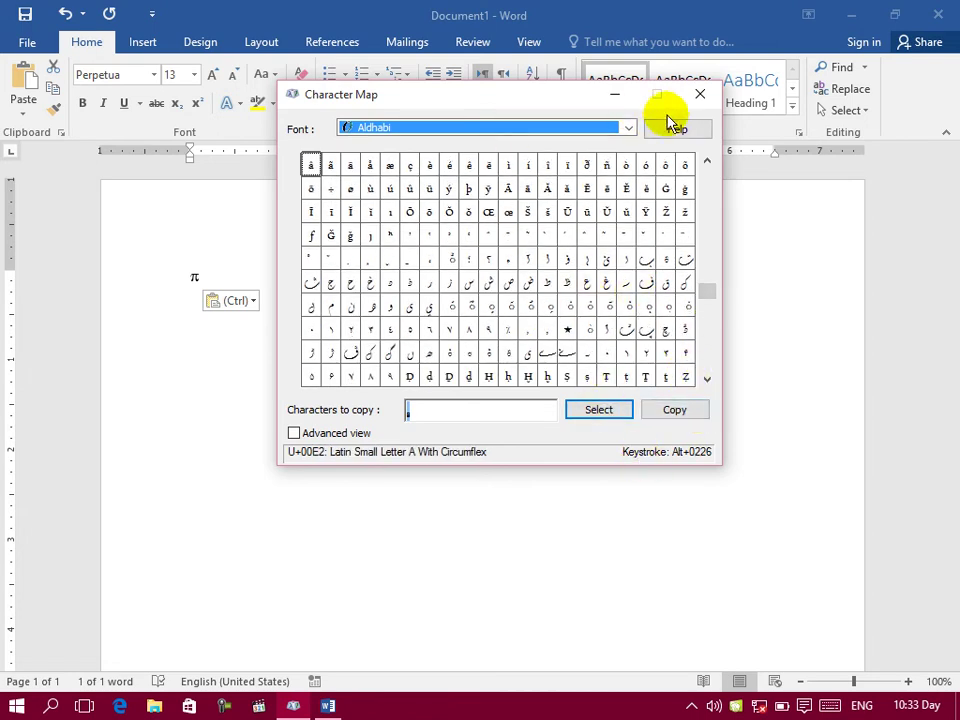
left_click(700, 93)
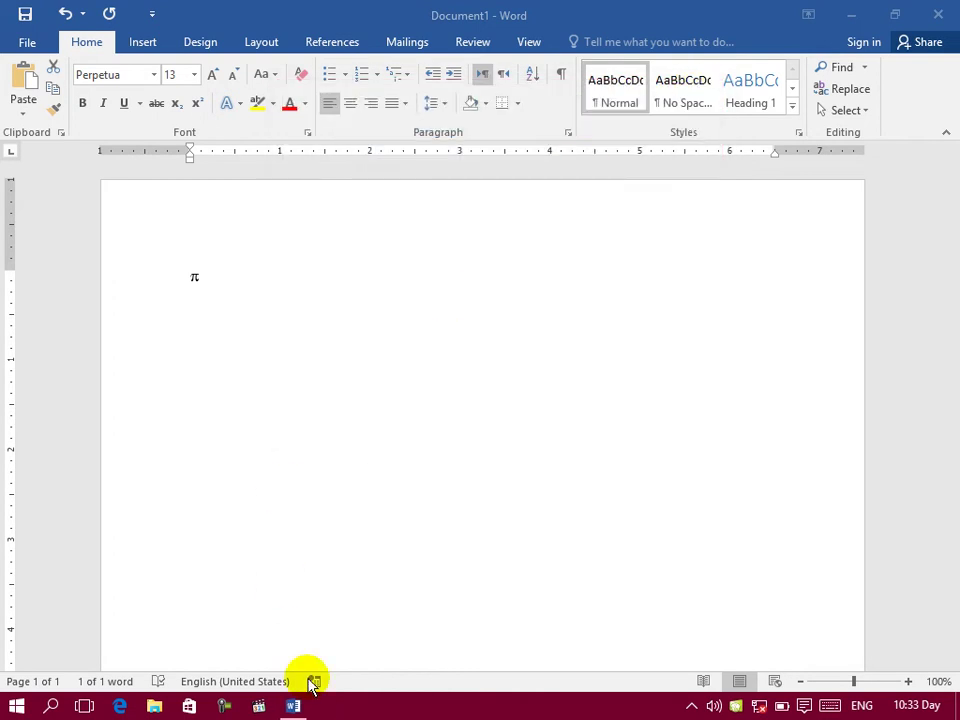
Open Internet Explorer from the Windows Accessories apps, view its window, and close it.
left_click(10, 710)
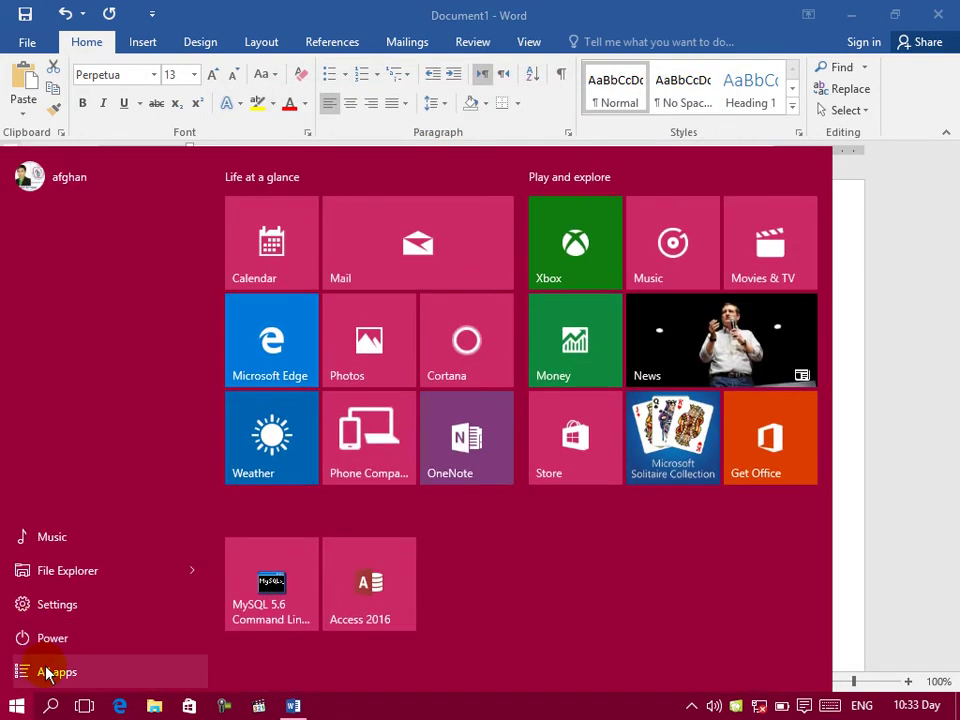
left_click(43, 671)
scroll(90, 630, "down", 10)
scroll(100, 620, "down", 3)
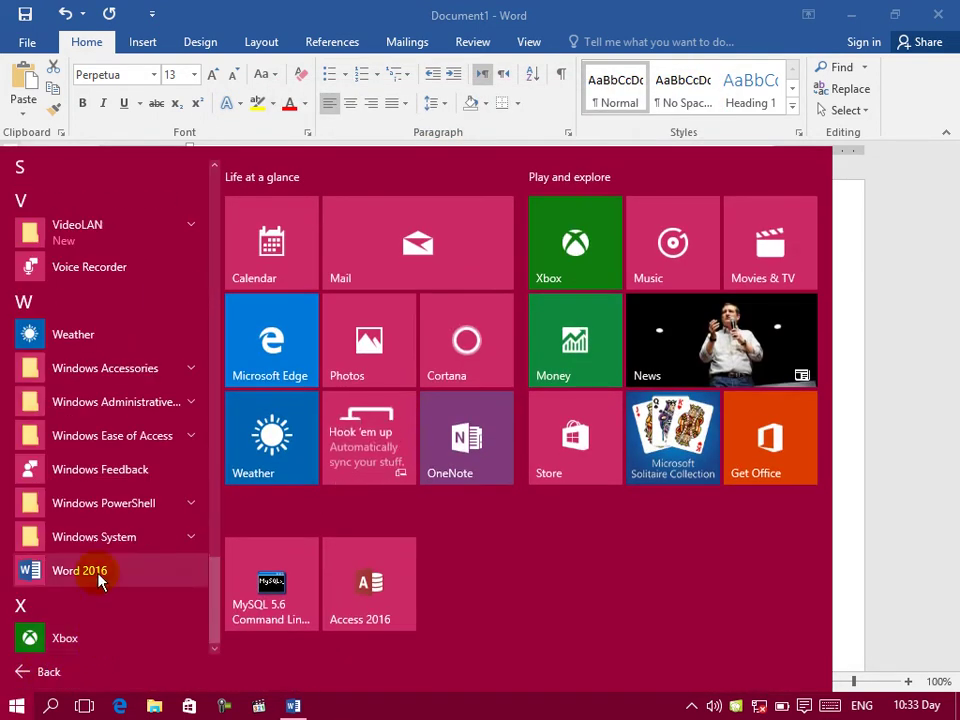
left_click(184, 372)
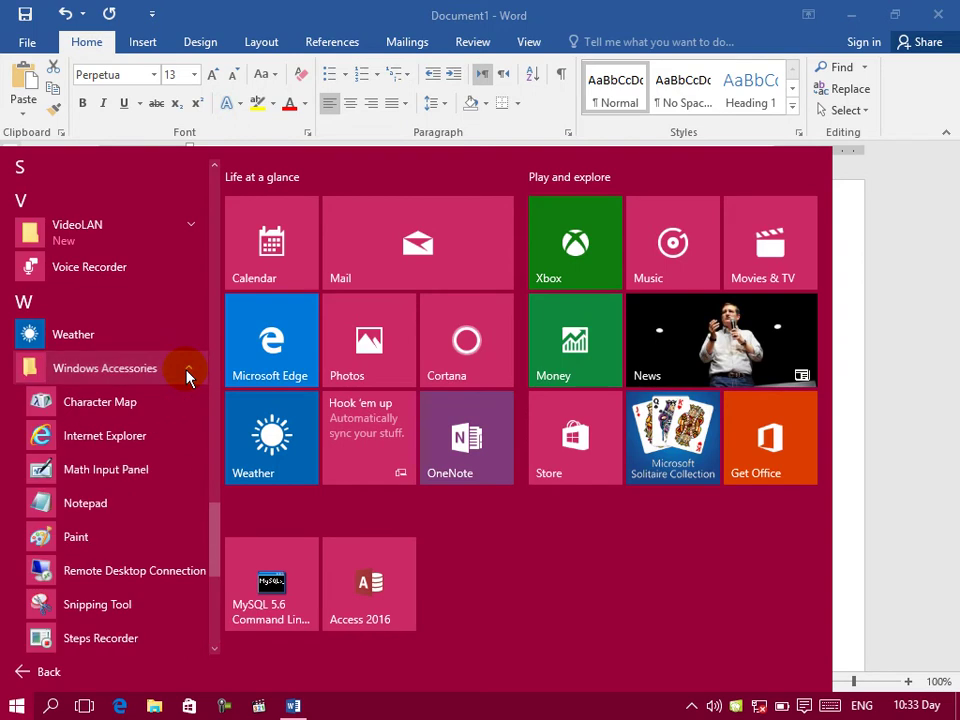
left_click(76, 437)
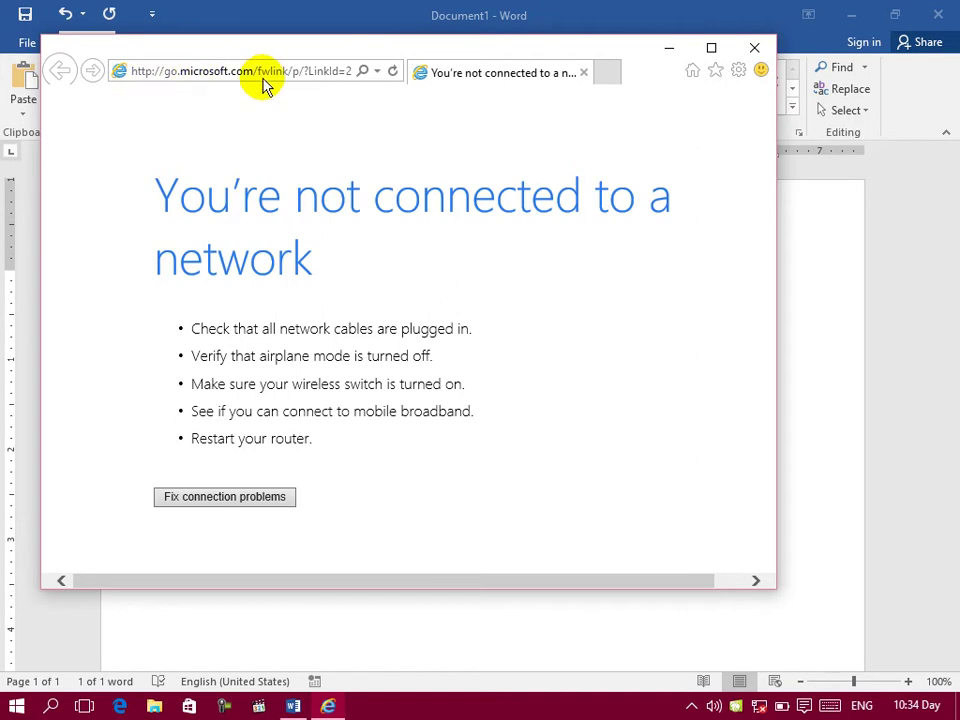
left_click(755, 48)
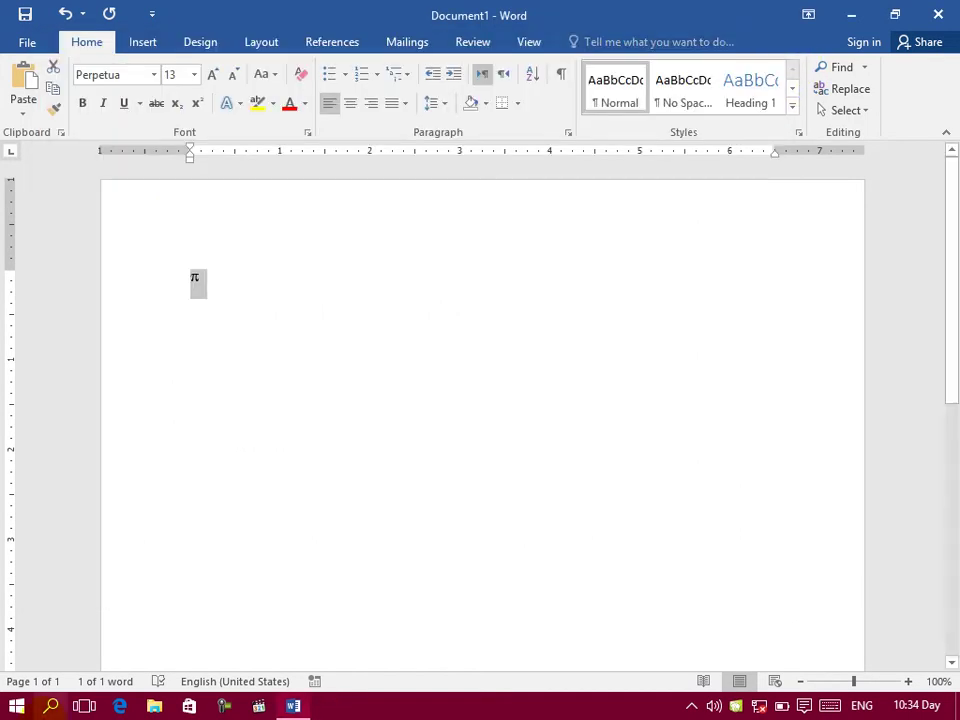
Open Math Input Panel from the Windows Accessories apps.
left_click(16, 706)
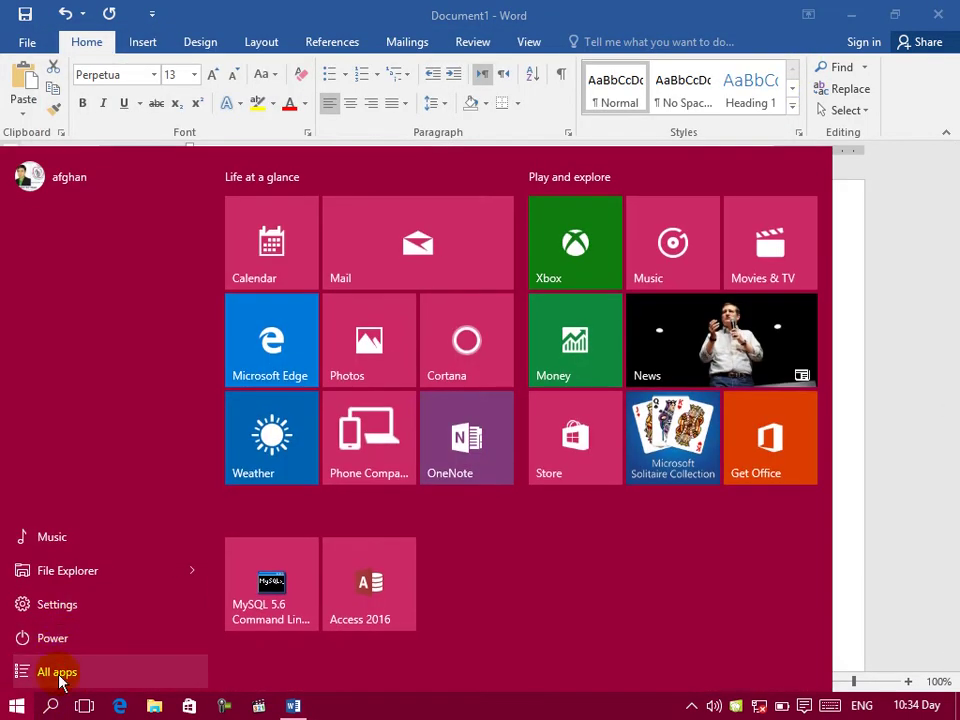
left_click(58, 680)
scroll(118, 481, "down", 10)
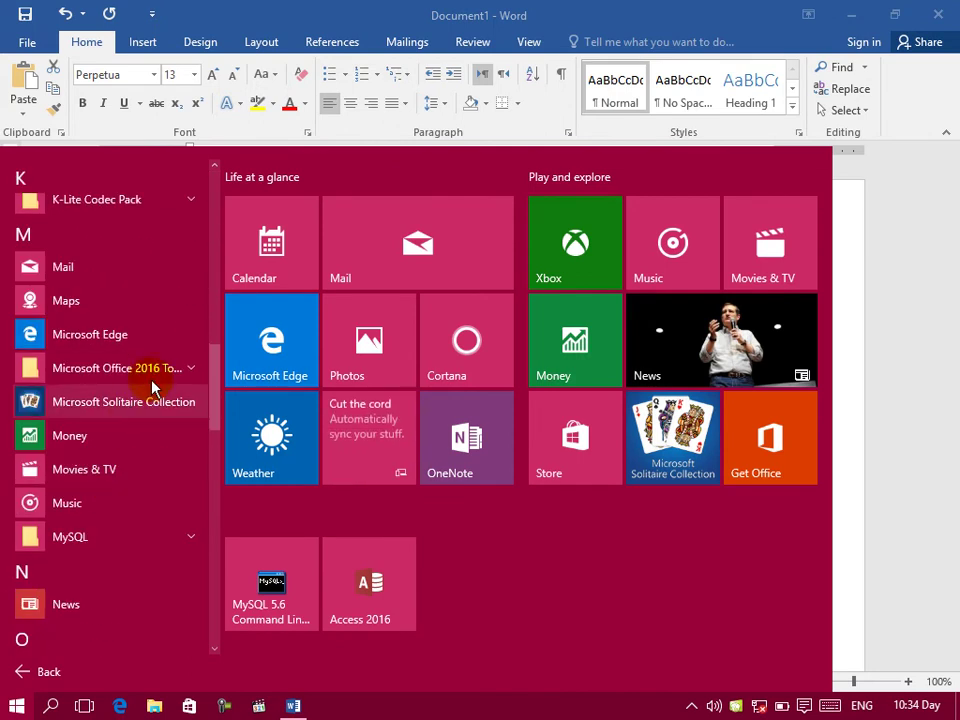
scroll(133, 294, "up", 10)
scroll(133, 294, "down", 15)
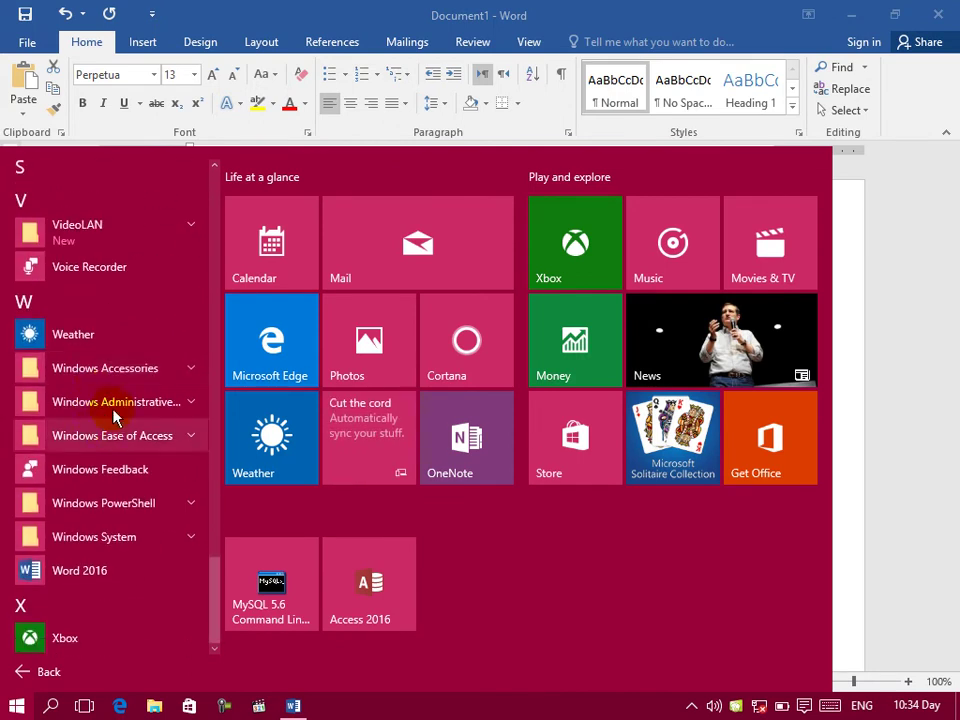
left_click(150, 372)
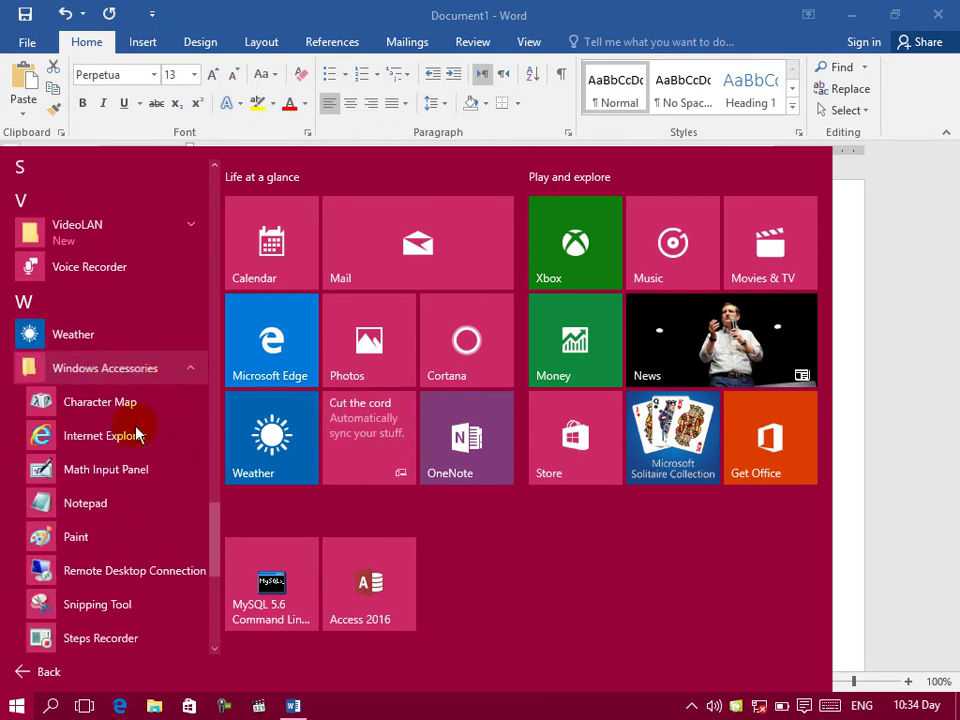
left_click(80, 479)
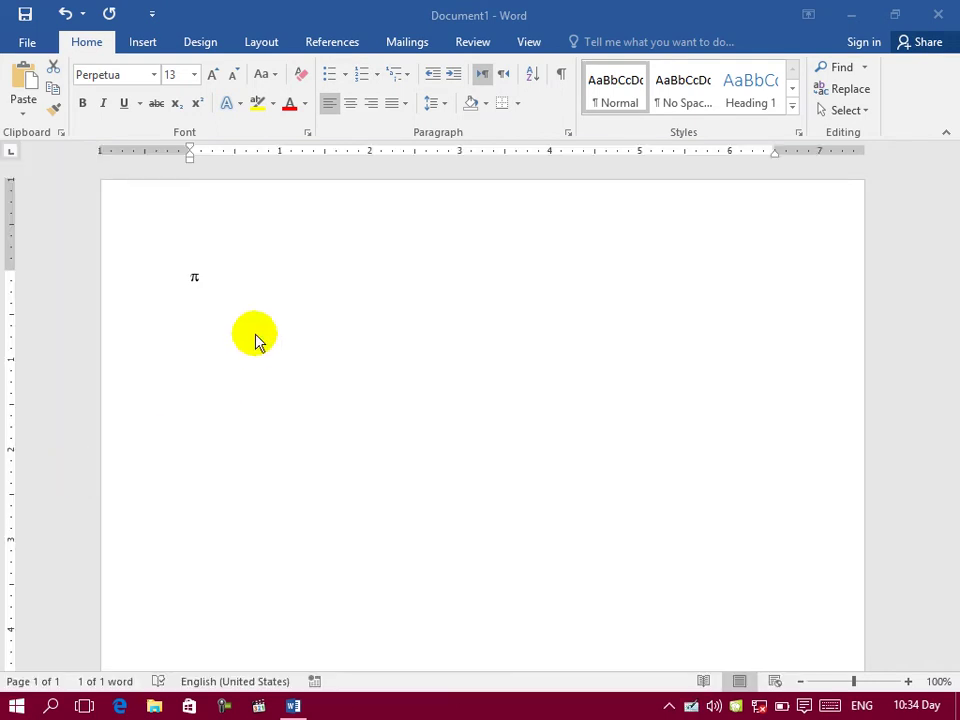
Handwrite the expression 1 + 1 in the Math Input Panel writing area.
mouse_move(217, 288)
left_mouse_down()
mouse_move(208, 338)
mouse_move(248, 305)
mouse_move(238, 355)
left_mouse_up()
left_click_drag(273, 306, 275, 330)
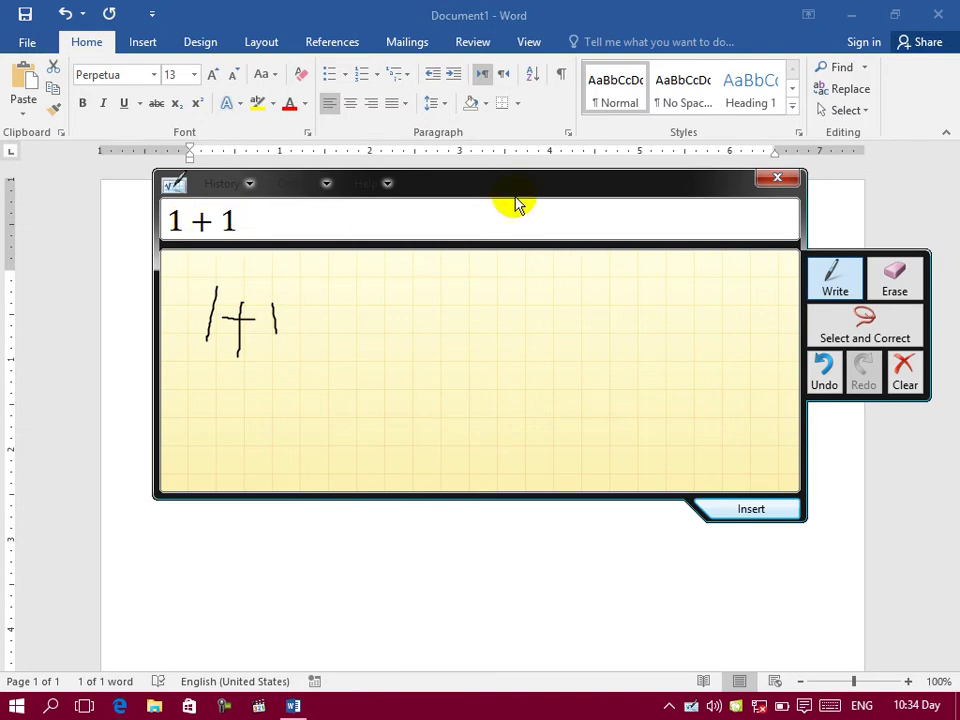
Erase the horizontal stroke of the handwritten plus sign and close Math Input Panel.
left_click(884, 278)
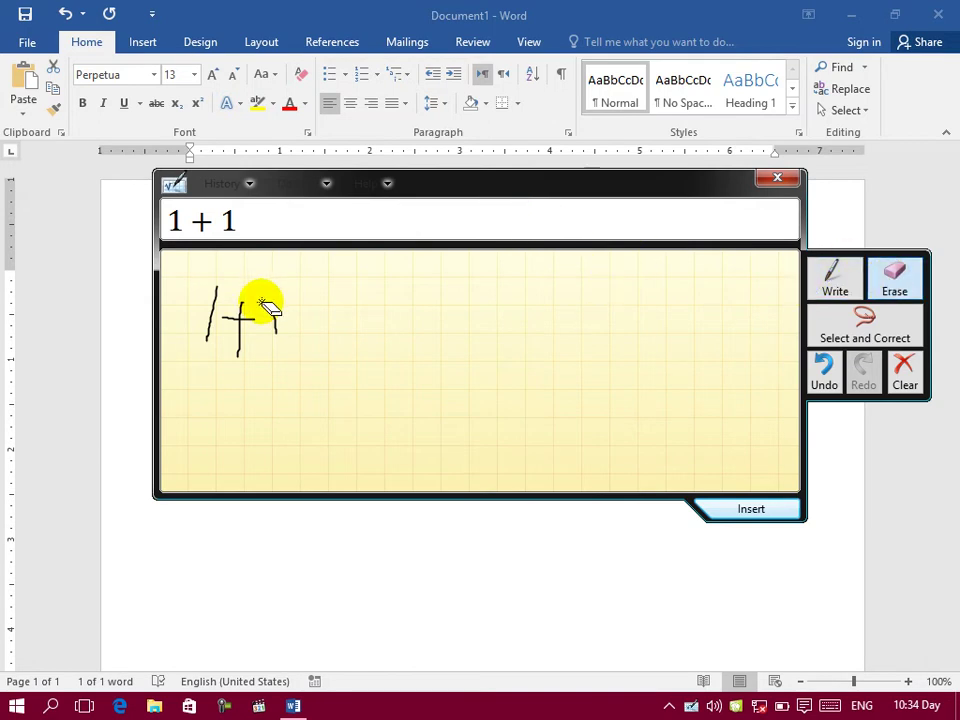
left_click_drag(262, 304, 291, 304)
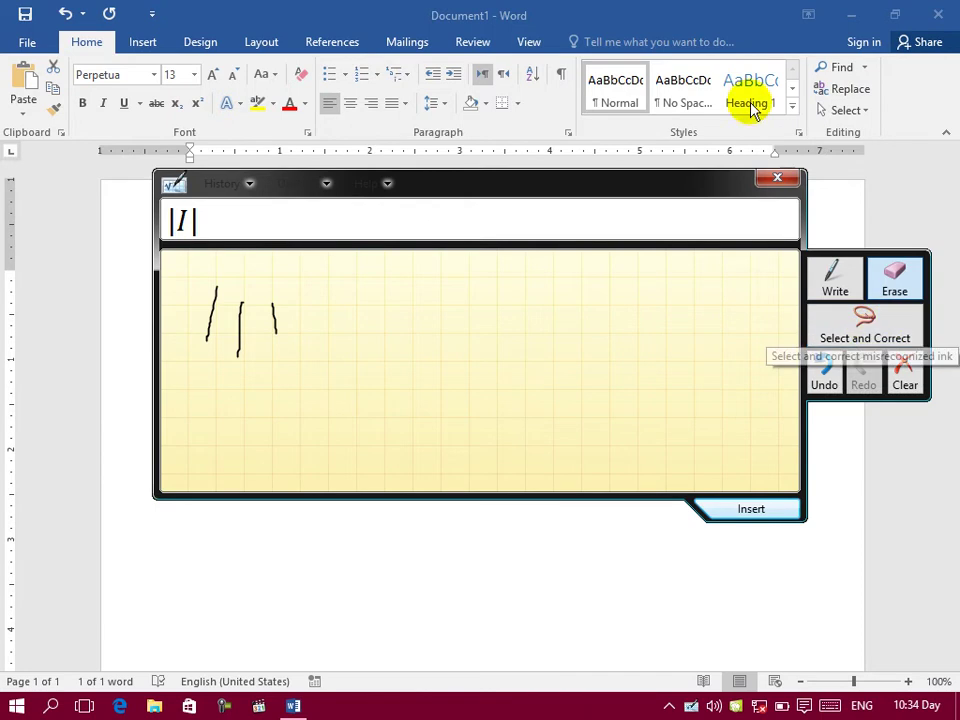
left_click(774, 180)
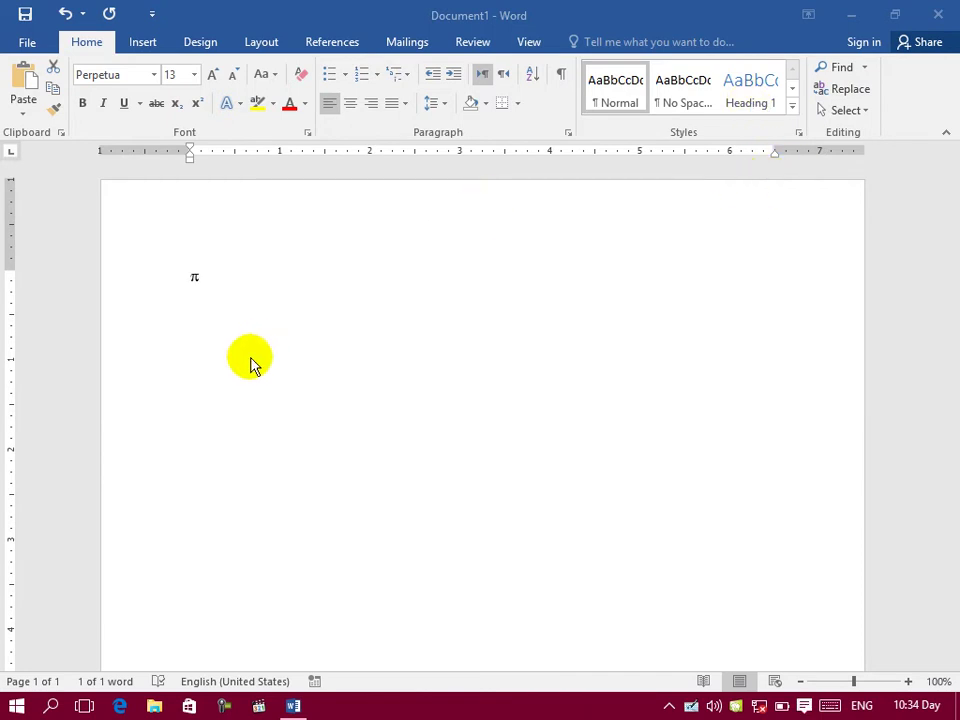
Open Notepad from the Windows Accessories apps, view its empty window, and close it.
left_click(14, 708)
left_click(60, 672)
scroll(88, 553, "down", 15)
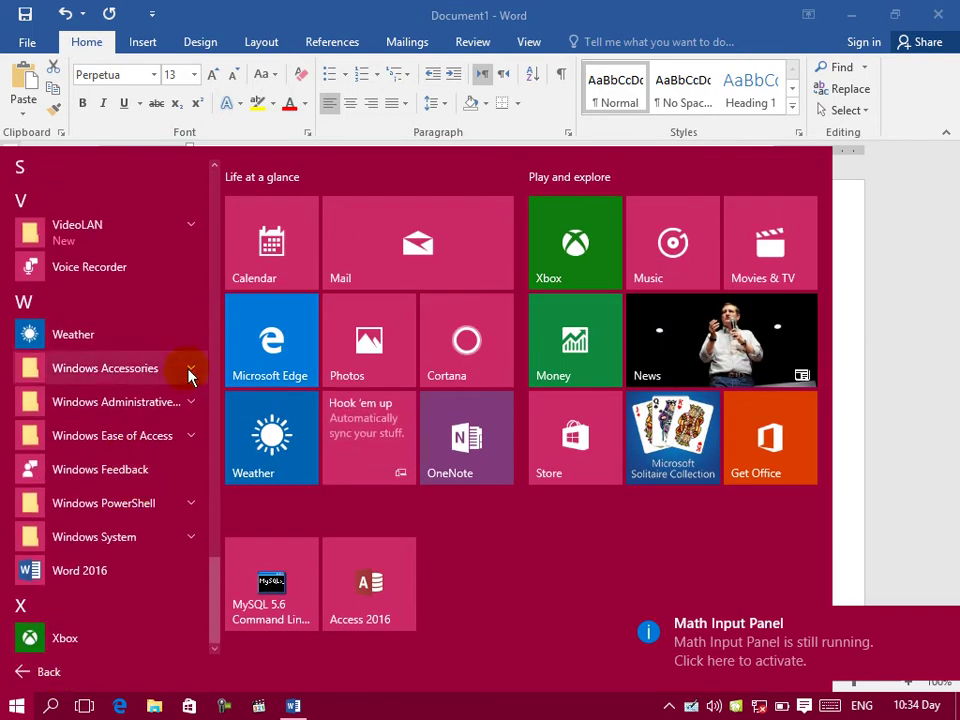
left_click(190, 370)
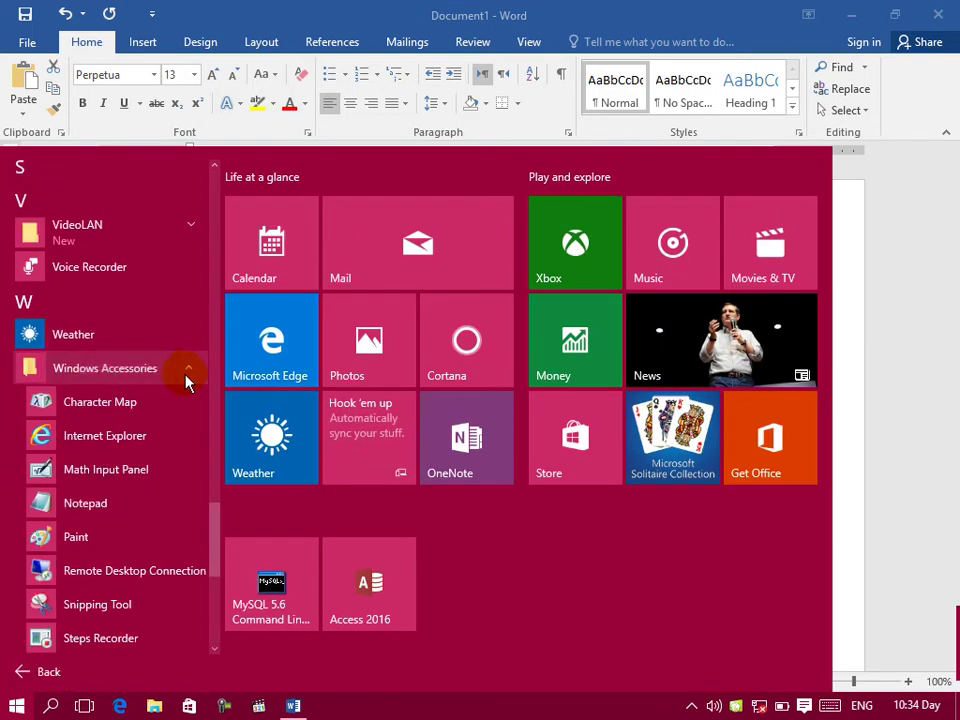
left_click(73, 509)
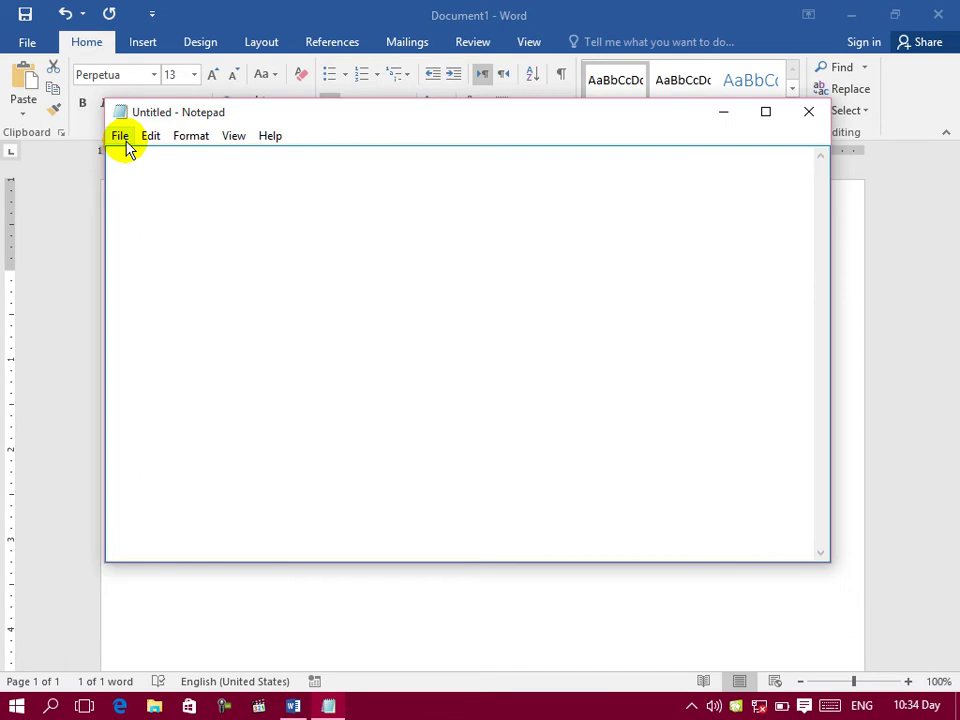
left_click(811, 119)
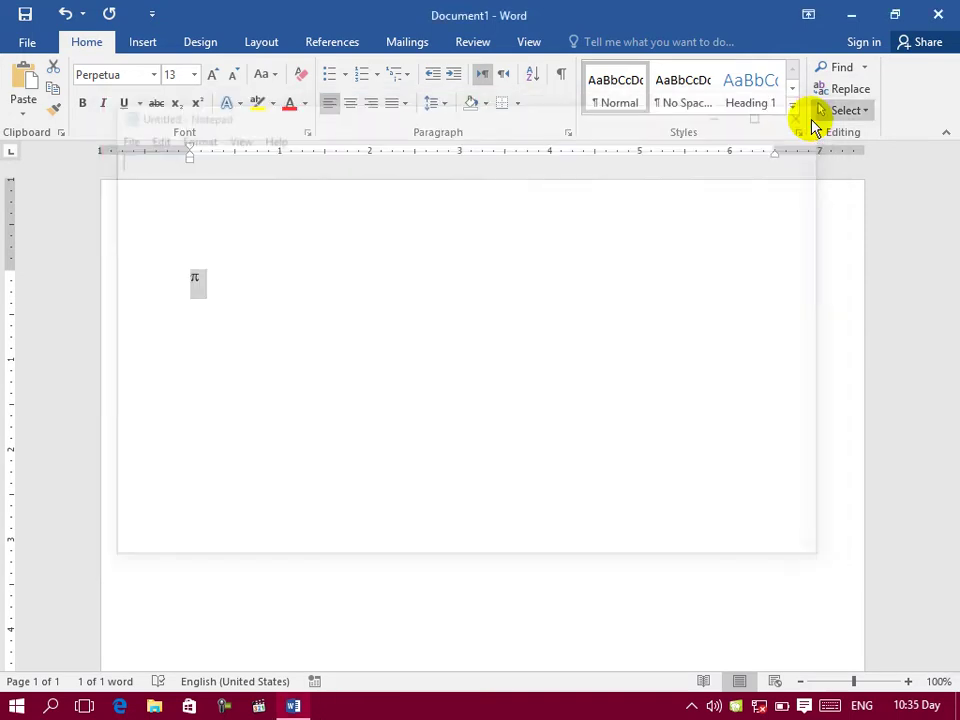
Open Paint from the Windows Accessories apps, view its blank canvas, and close it.
left_click(10, 708)
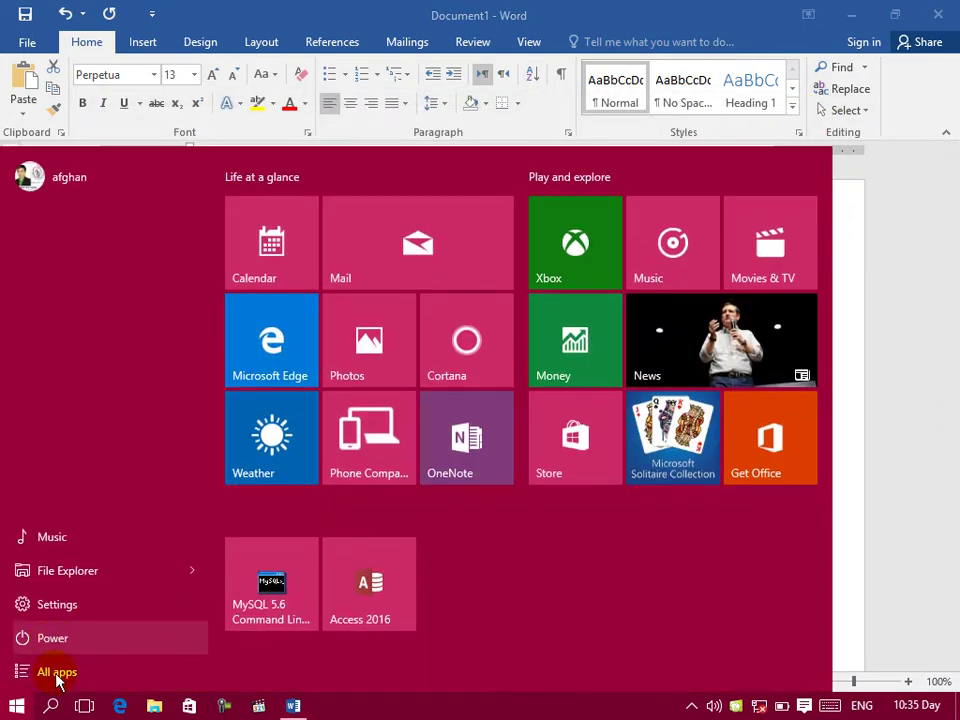
left_click(58, 675)
scroll(110, 540, "down", 10)
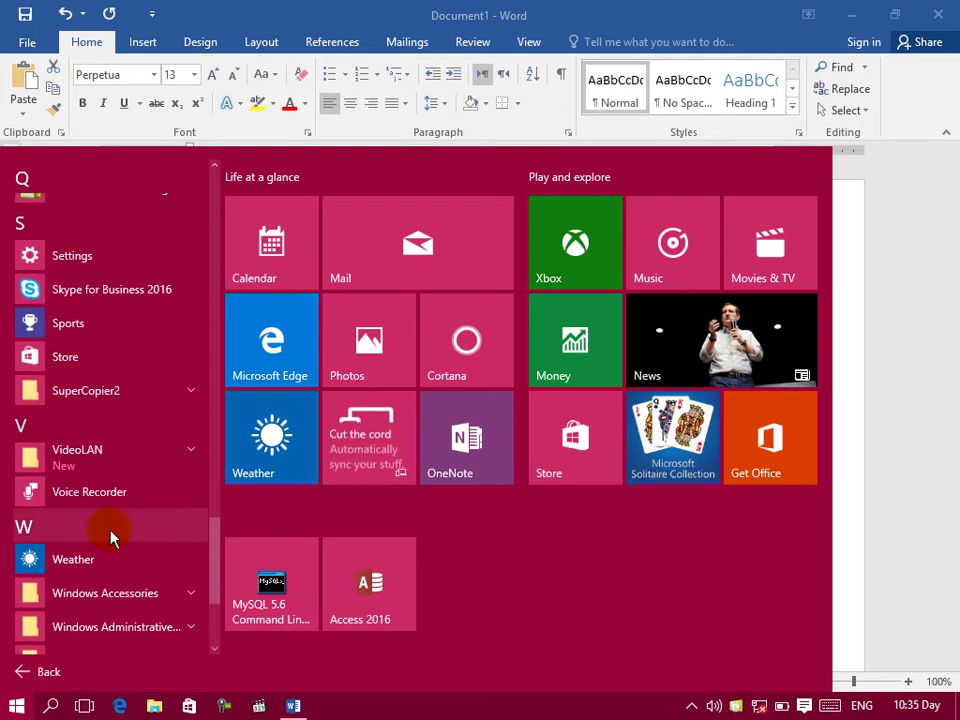
left_click(137, 593)
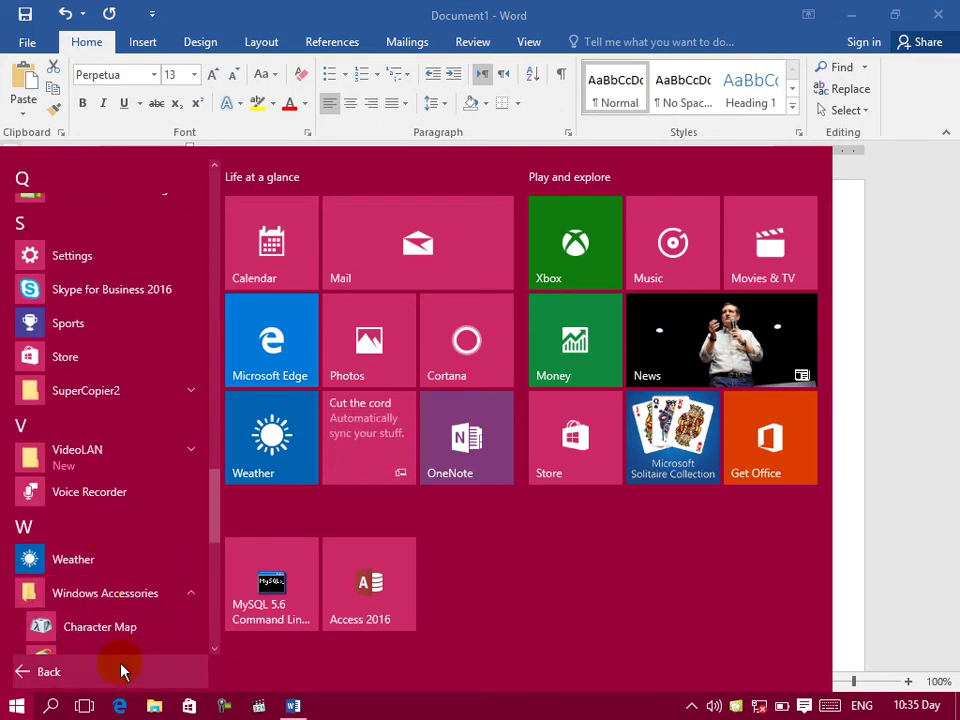
left_click_drag(209, 657, 212, 653)
left_click(37, 612)
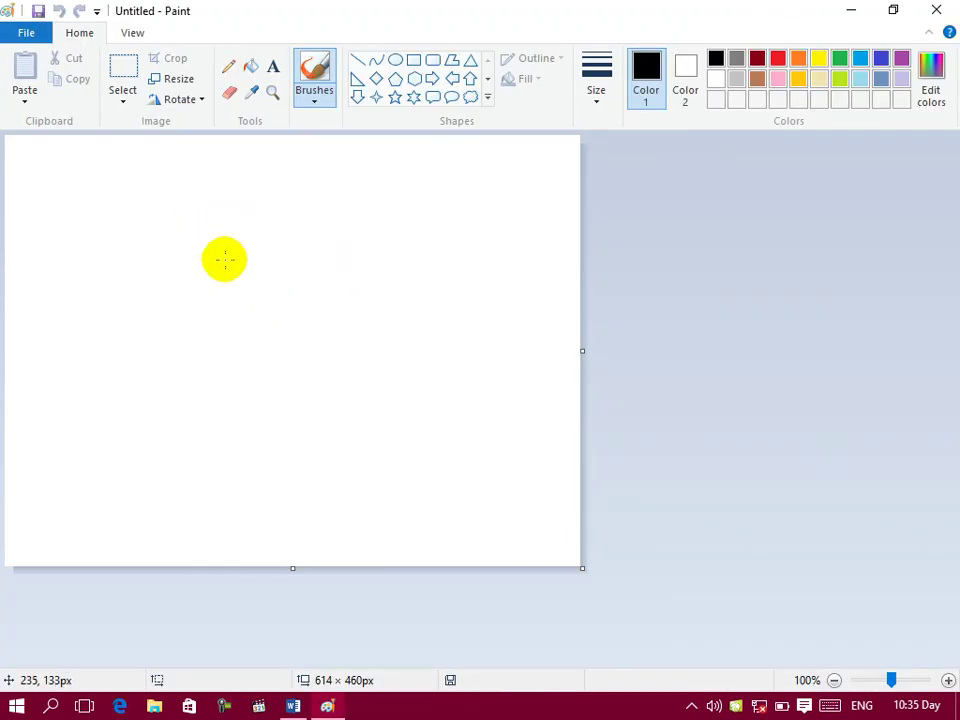
left_click(940, 14)
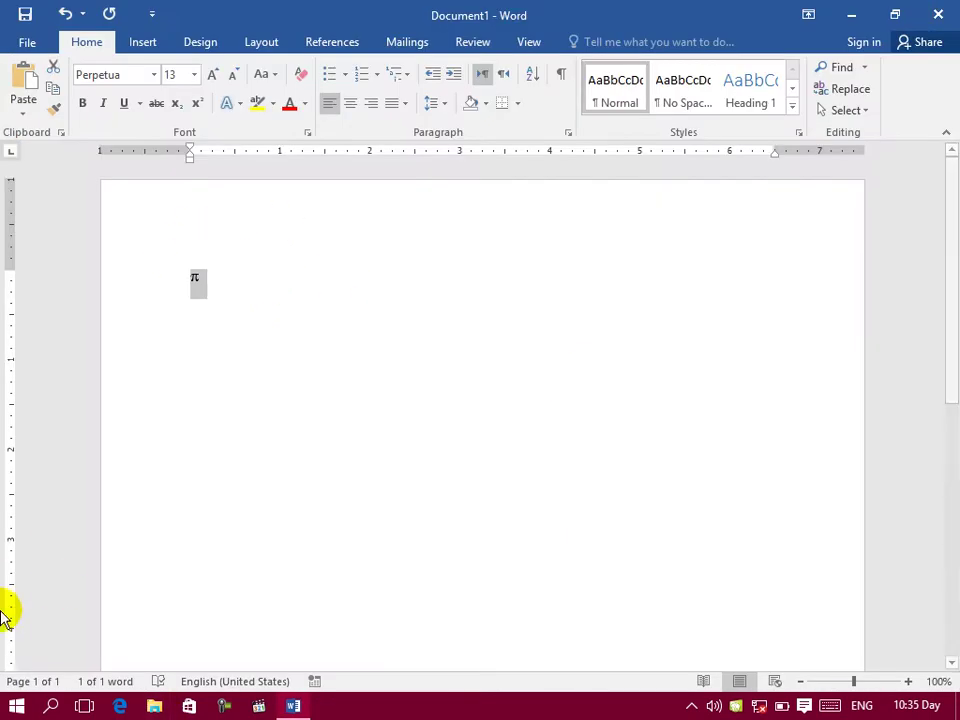
Open Remote Desktop Connection from the Windows Accessories apps.
left_click(14, 701)
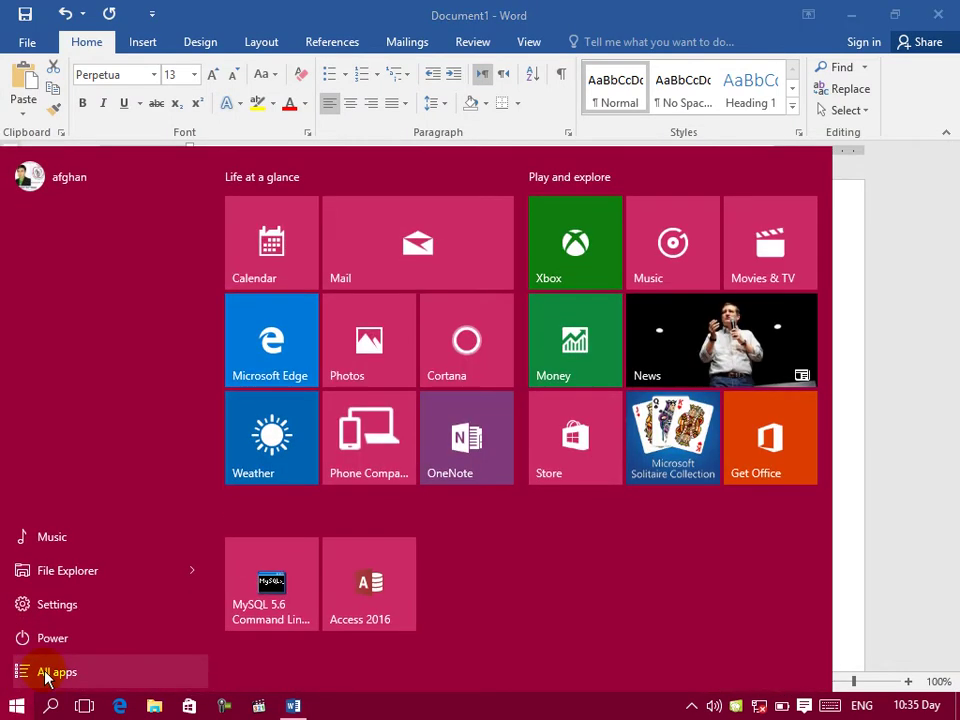
left_click(40, 674)
scroll(58, 553, "down", 15)
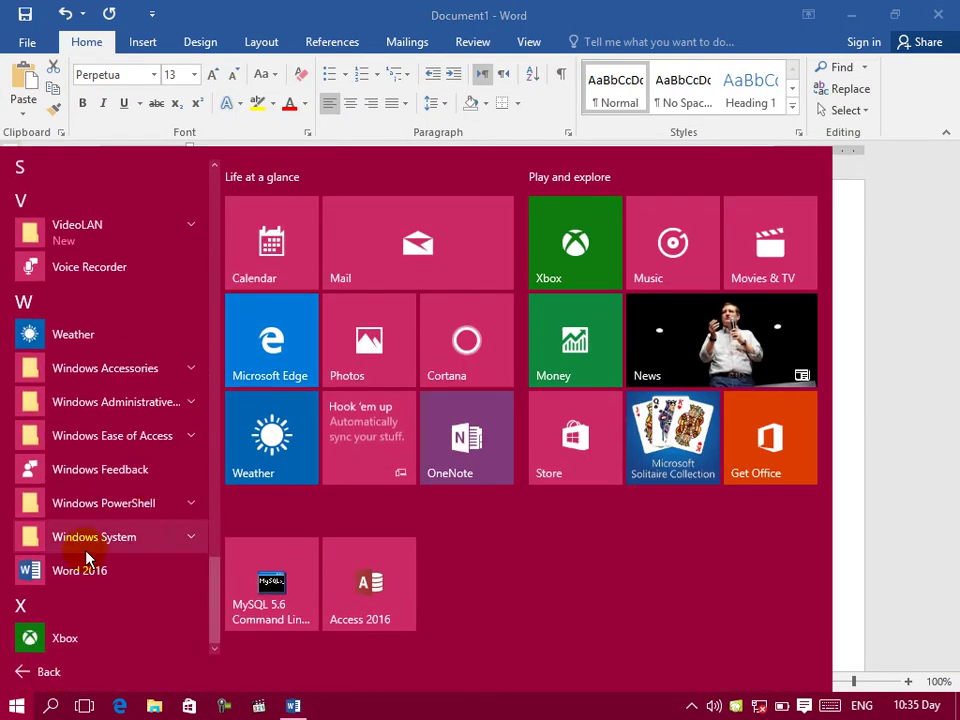
left_click(191, 370)
scroll(178, 463, "down", 4)
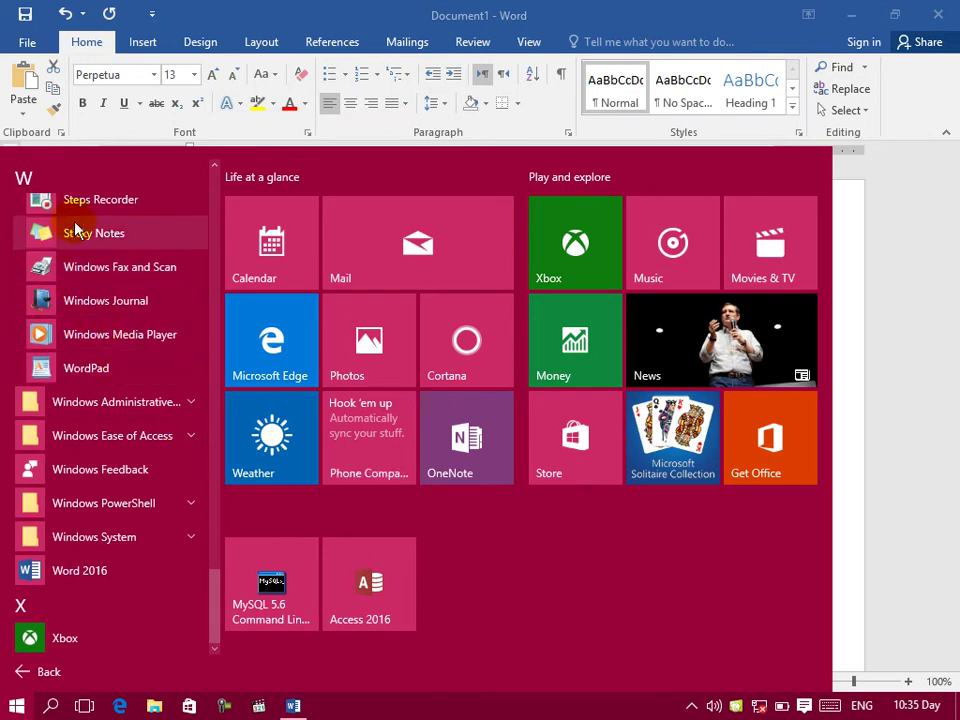
scroll(77, 218, "up", 5)
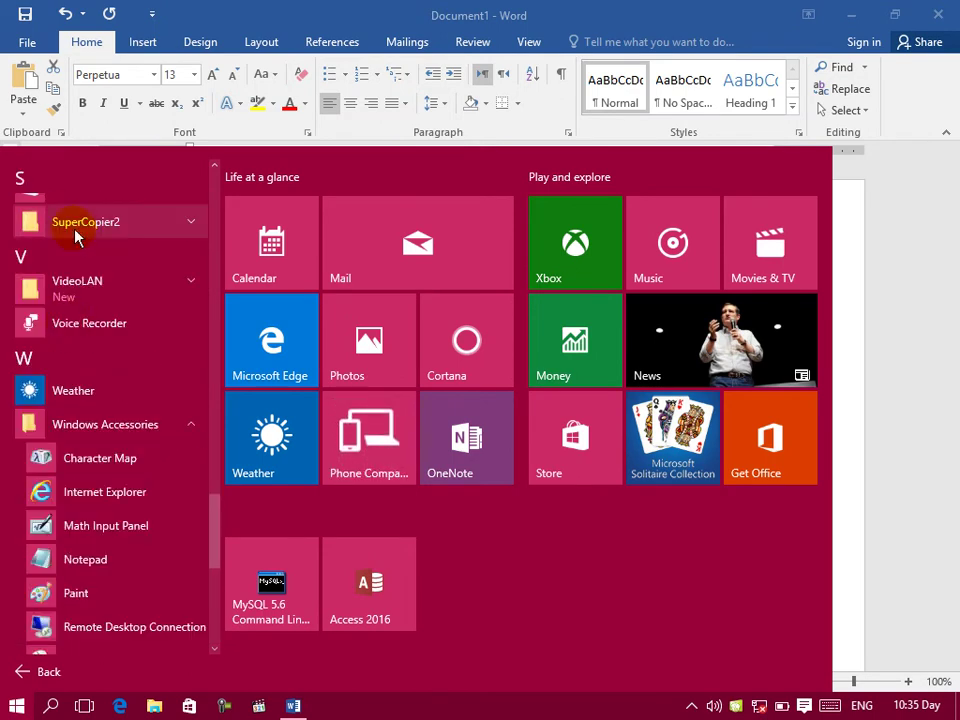
left_click(120, 627)
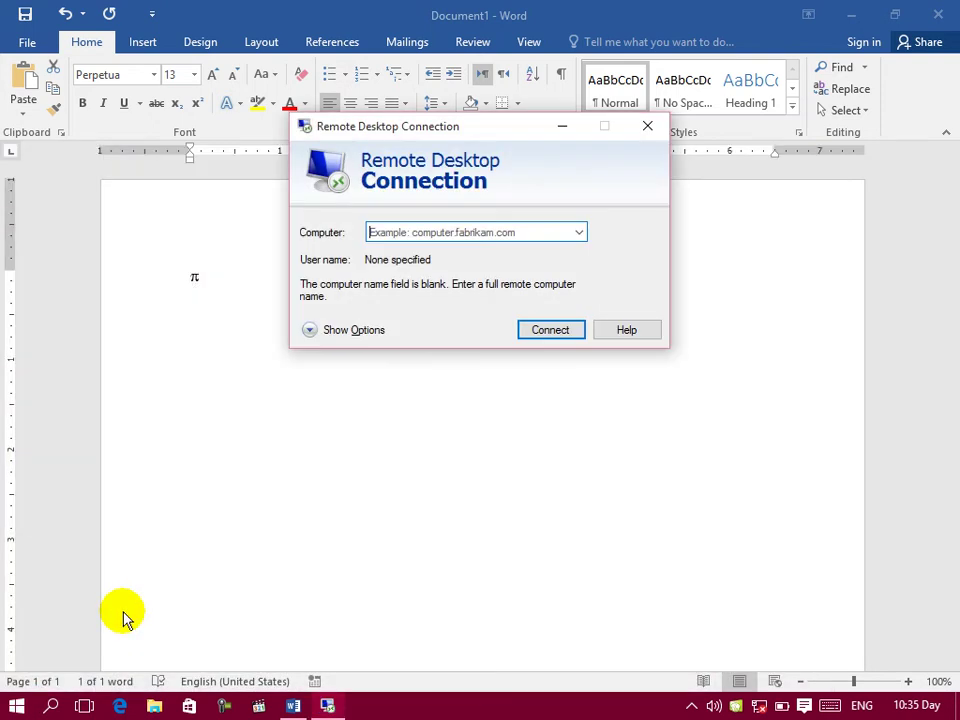
Expand the Remote Desktop Connection options and examine the Display, Local Resources and Experience settings.
left_click_drag(422, 129, 424, 152)
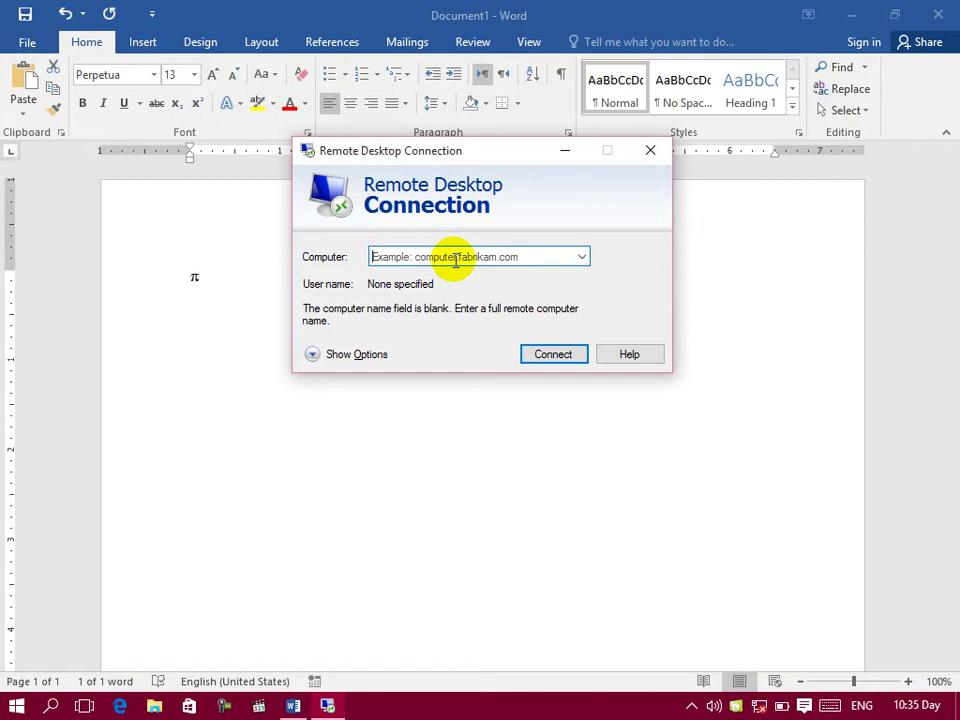
left_click(358, 358)
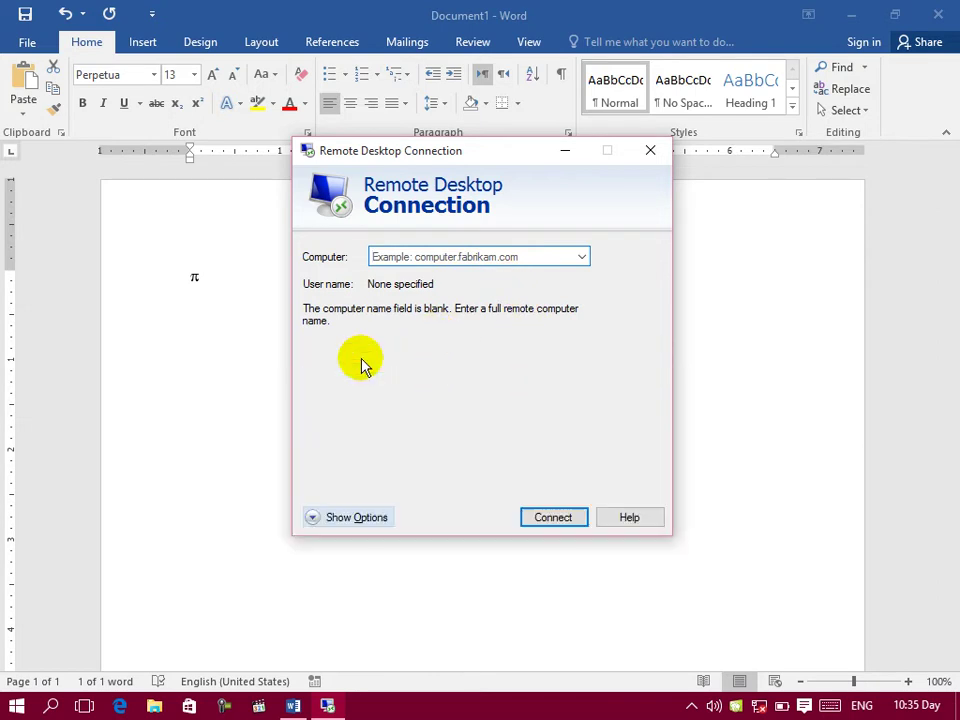
left_click(363, 256)
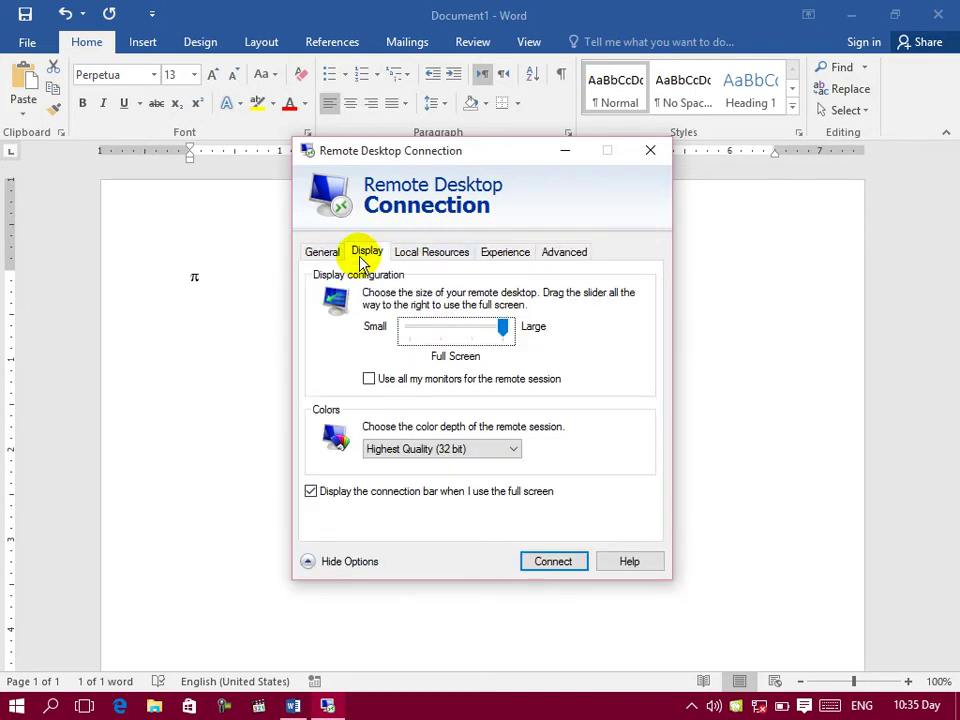
left_click(407, 258)
left_click(518, 256)
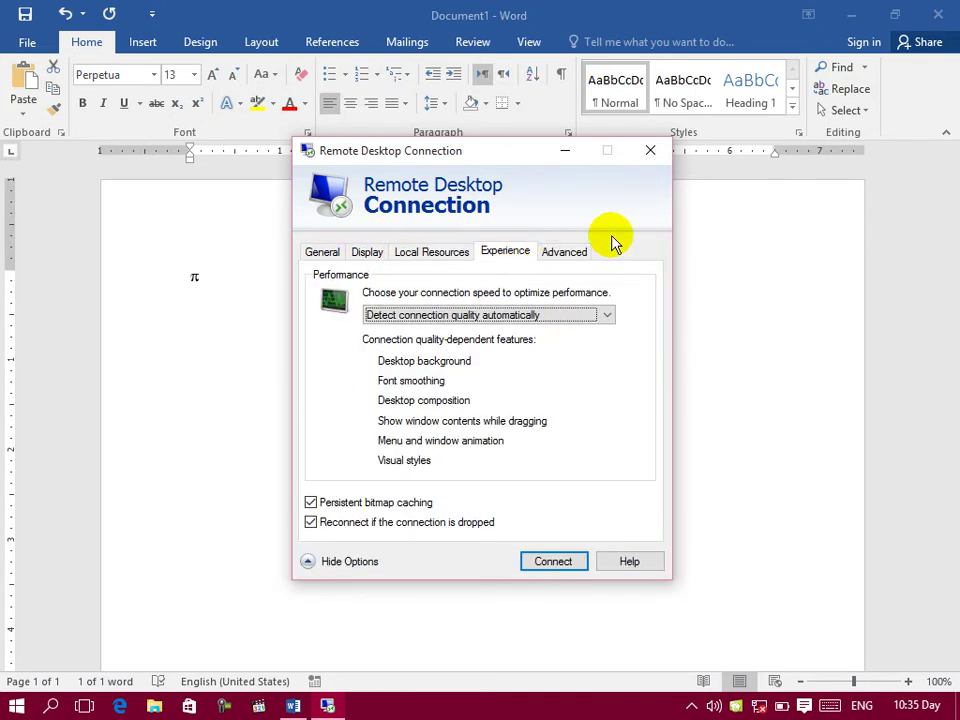
Close Remote Desktop Connection and close the Word document without saving it.
left_click(650, 150)
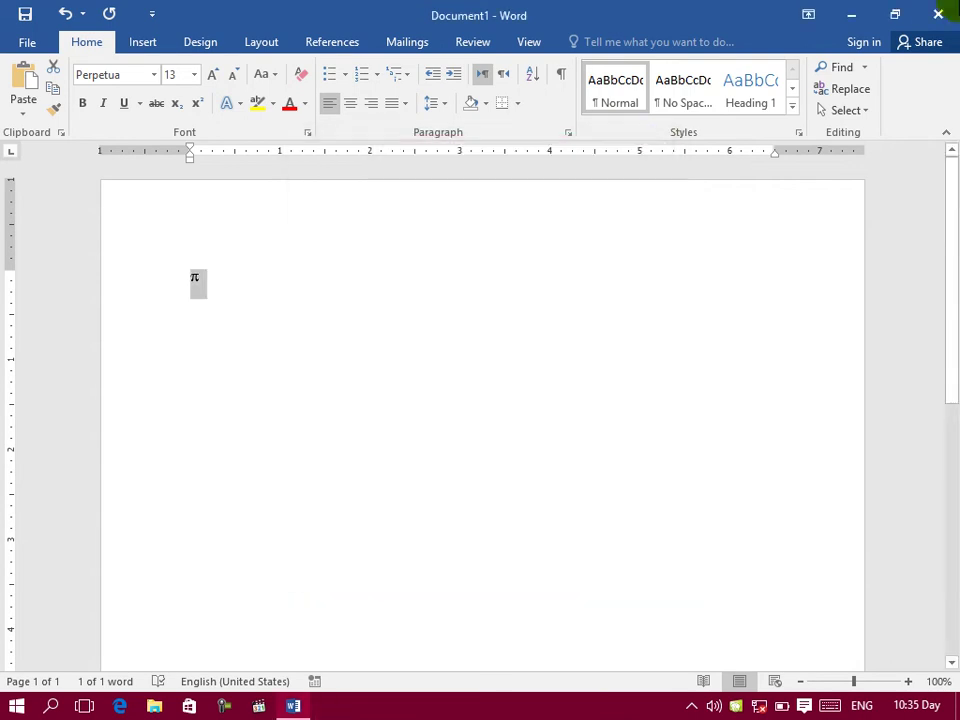
left_click(938, 15)
left_click(462, 392)
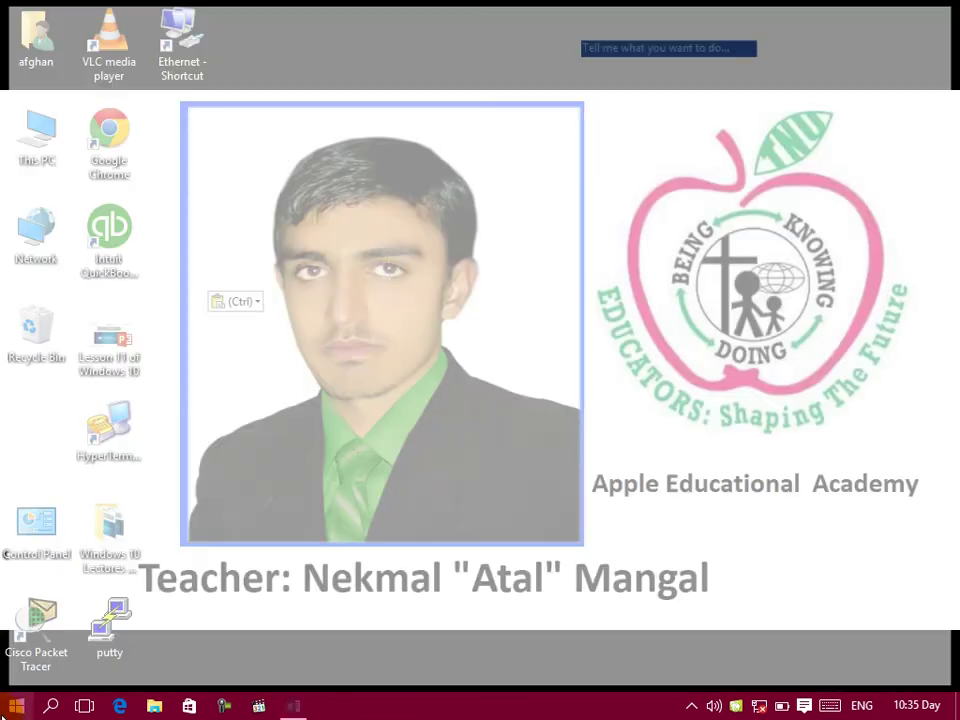
Open Snipping Tool from the Windows Accessories apps.
left_click(16, 706)
left_click(20, 673)
scroll(86, 574, "down", 10)
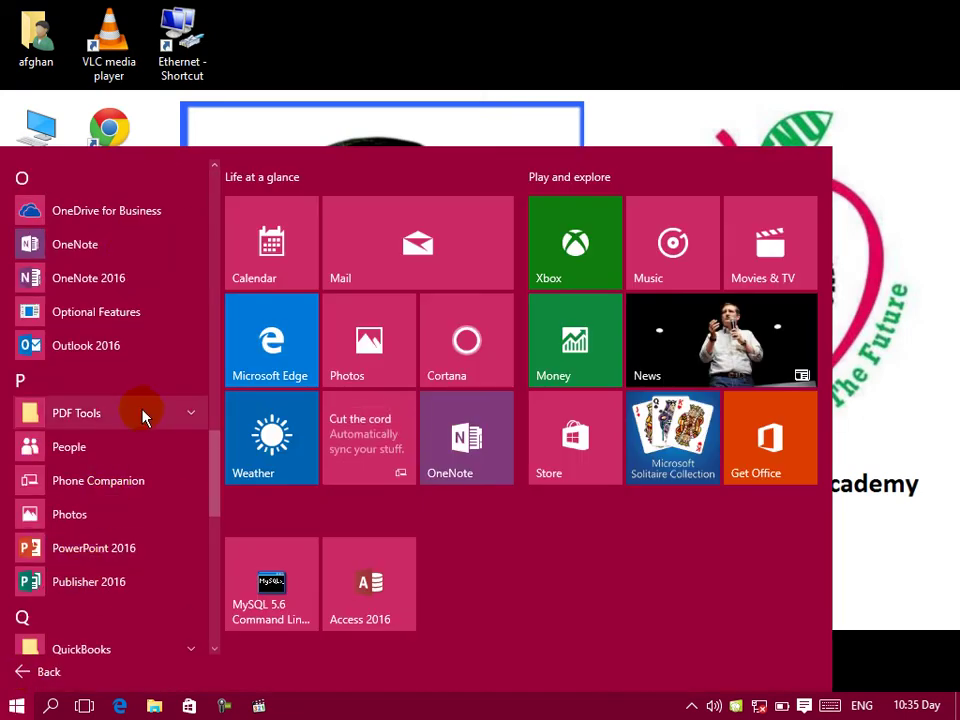
scroll(141, 407, "up", 4)
scroll(144, 418, "up", 3)
scroll(144, 568, "down", 7)
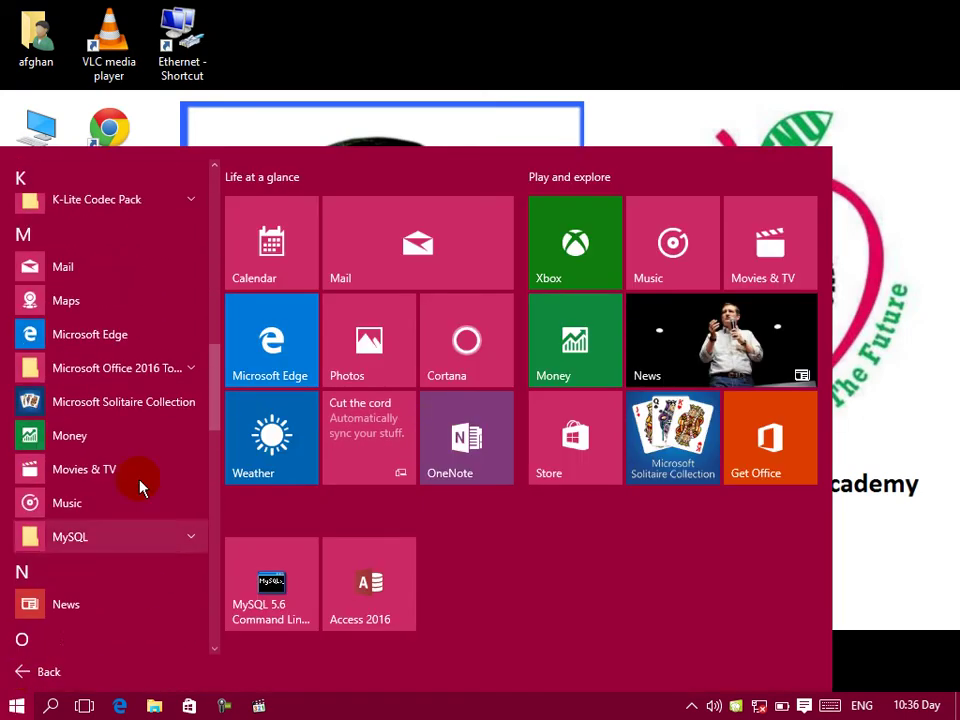
scroll(139, 455, "down", 3)
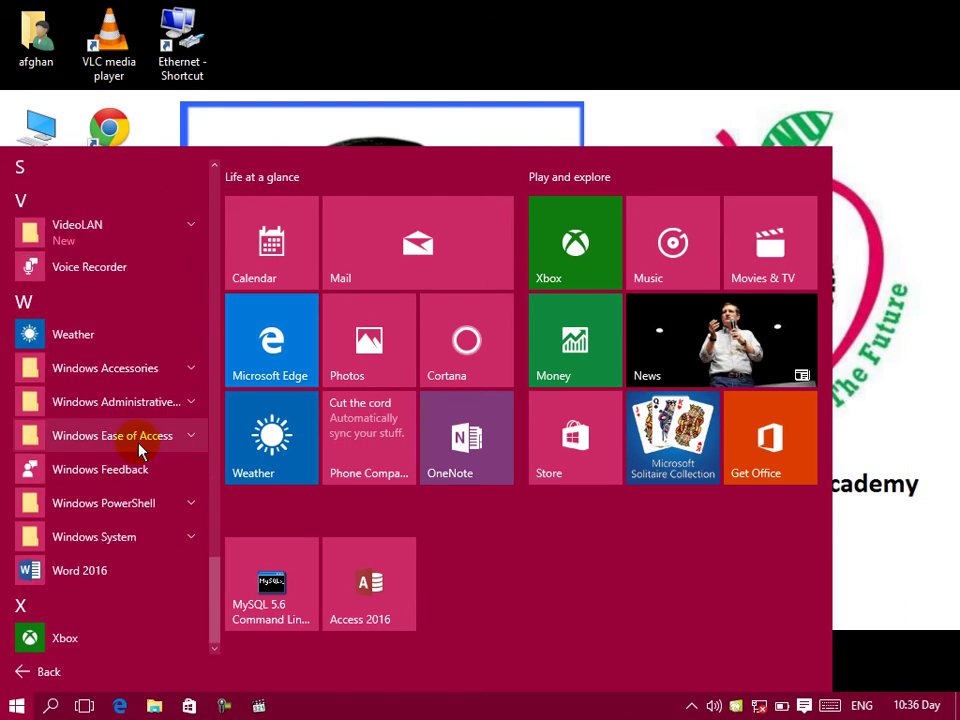
left_click(189, 369)
scroll(183, 520, "down", 5)
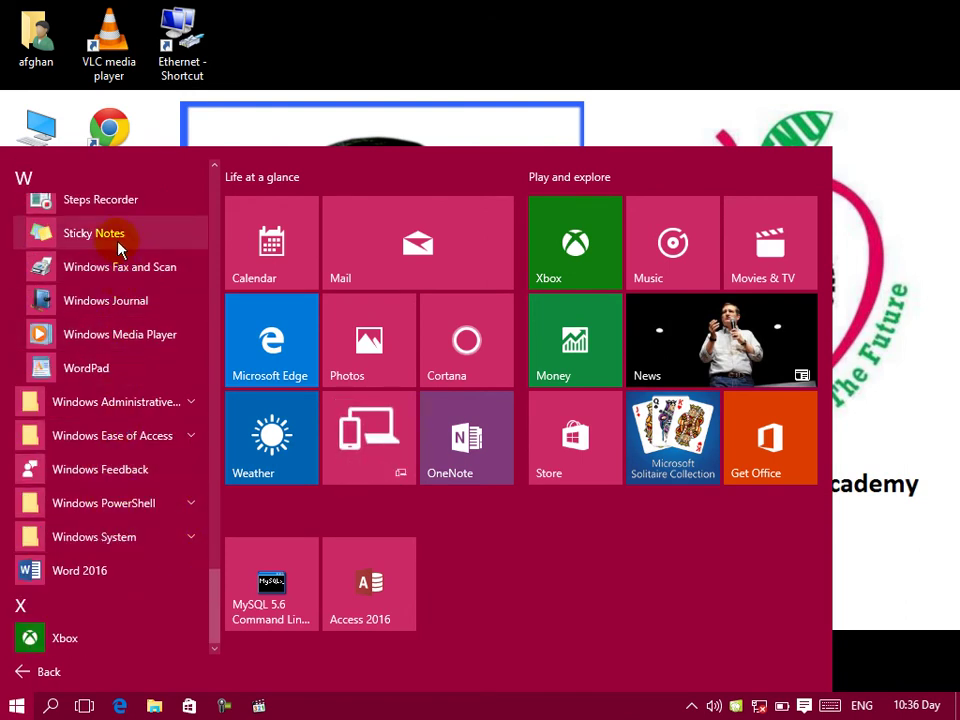
scroll(119, 249, "up", 5)
left_click(215, 650)
left_click(215, 650)
left_click(215, 650)
left_click(215, 650)
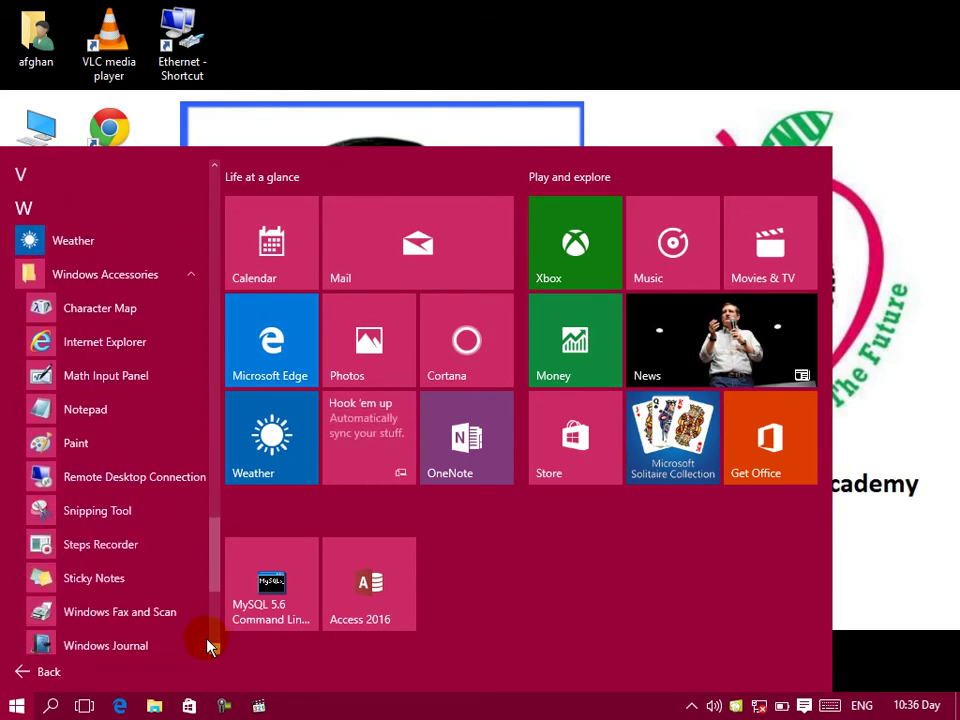
left_click(93, 517)
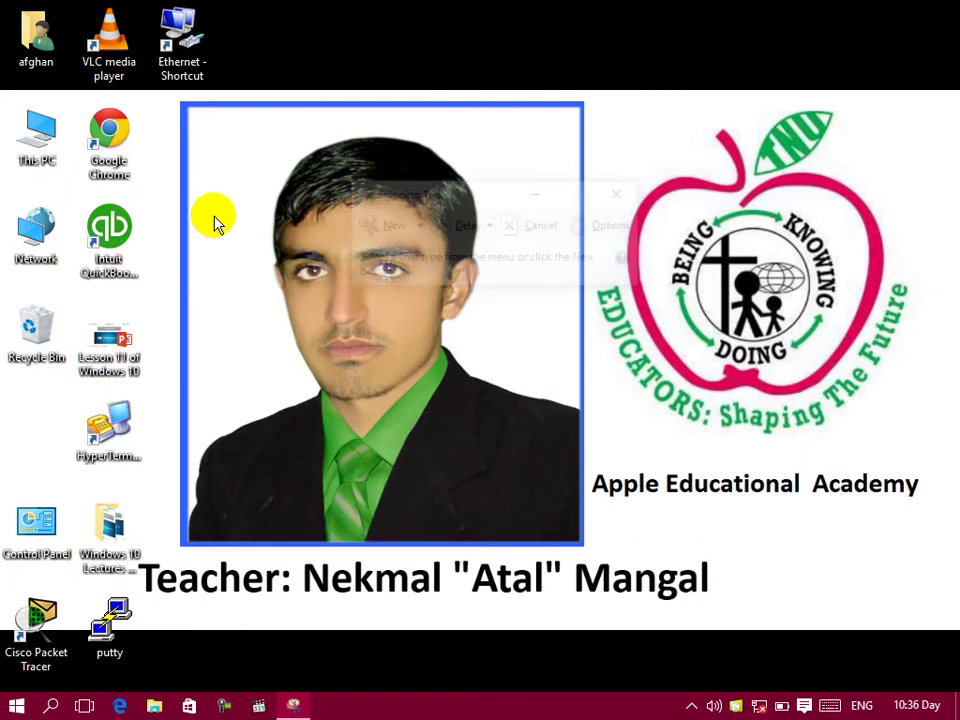
Capture a new snip of the portrait on the desktop wallpaper and close Snipping Tool without saving the snip.
left_click(384, 226)
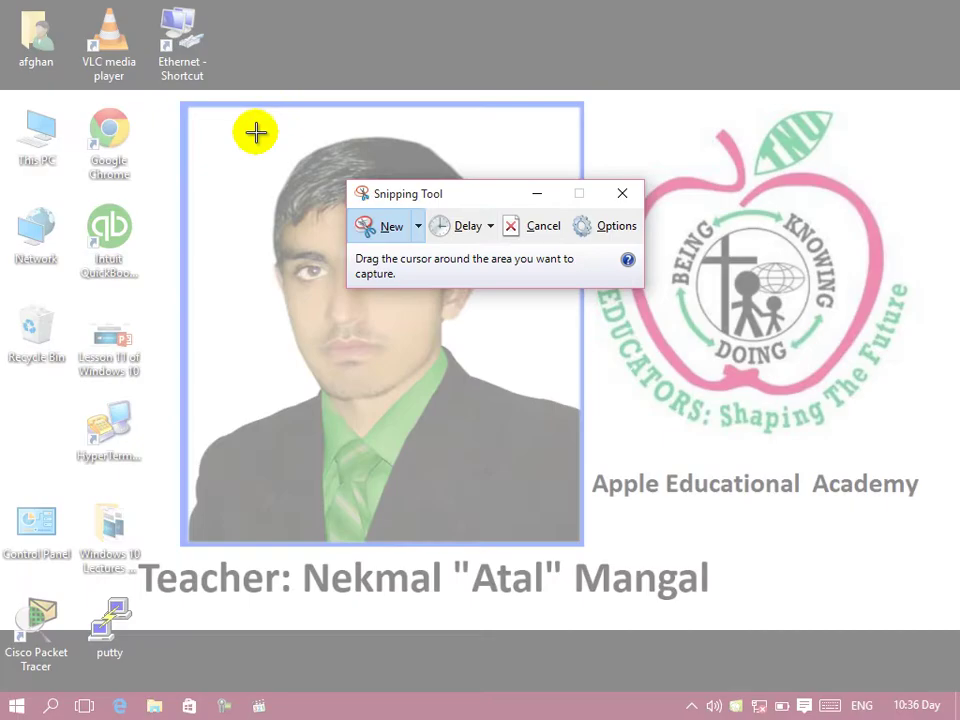
left_click_drag(238, 129, 541, 540)
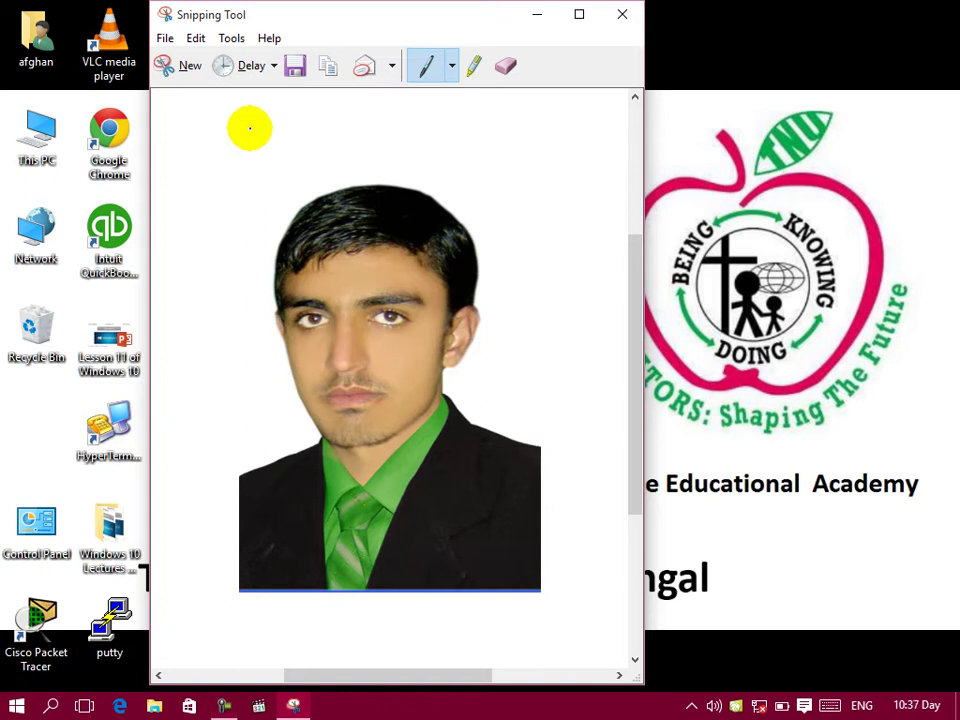
left_click(621, 15)
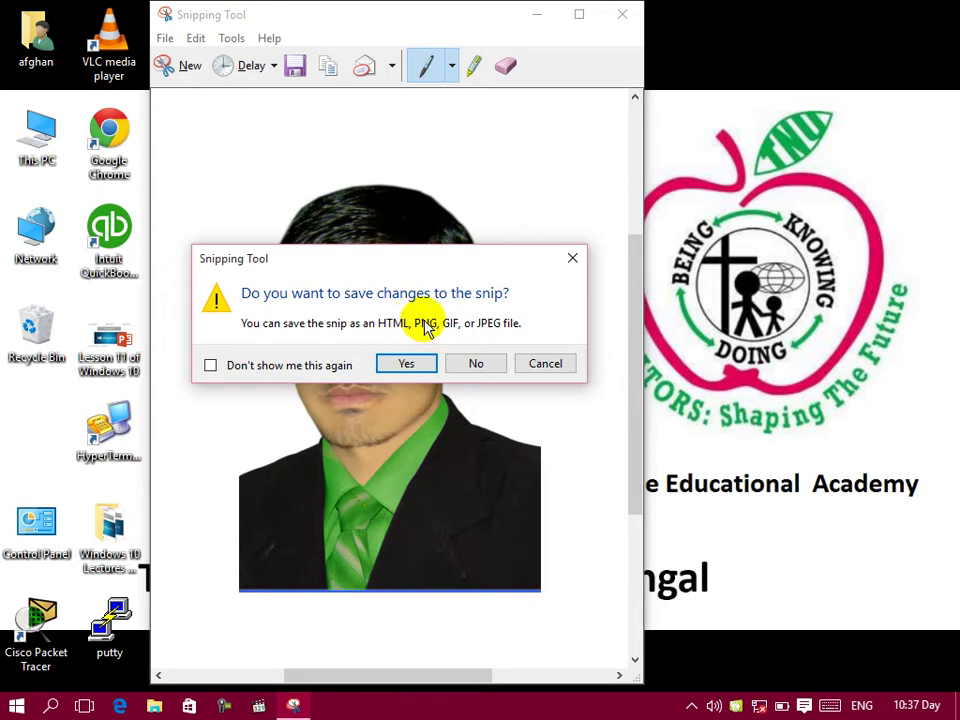
left_click(483, 367)
Open Sticky Notes from the Windows Accessories group in the all-apps list.
left_click(16, 705)
left_click(19, 673)
scroll(116, 574, "down", 10)
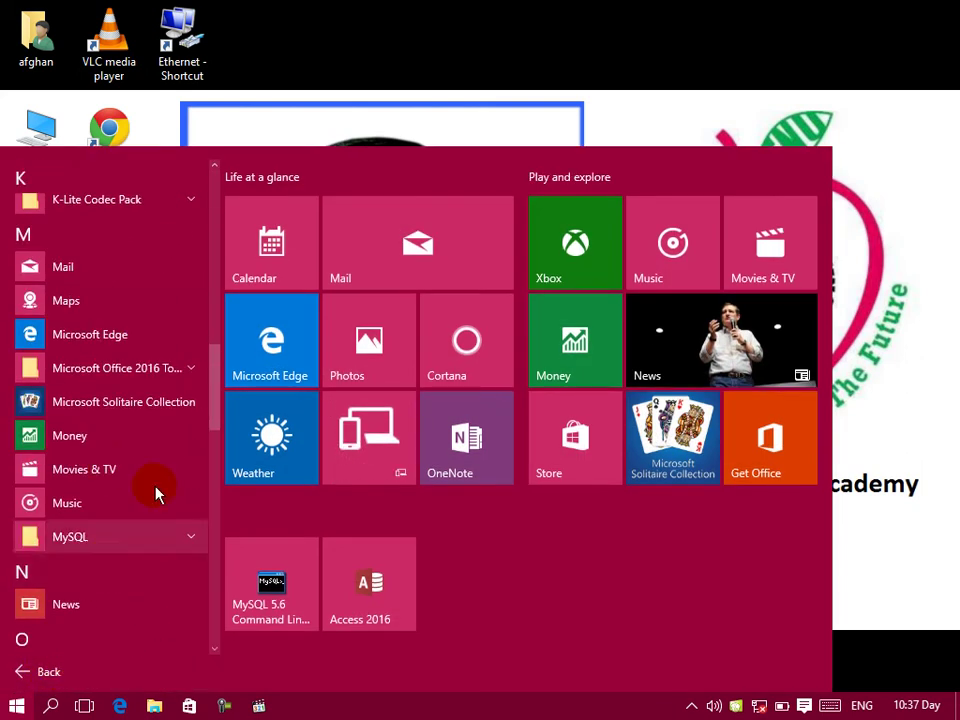
scroll(165, 456, "down", 10)
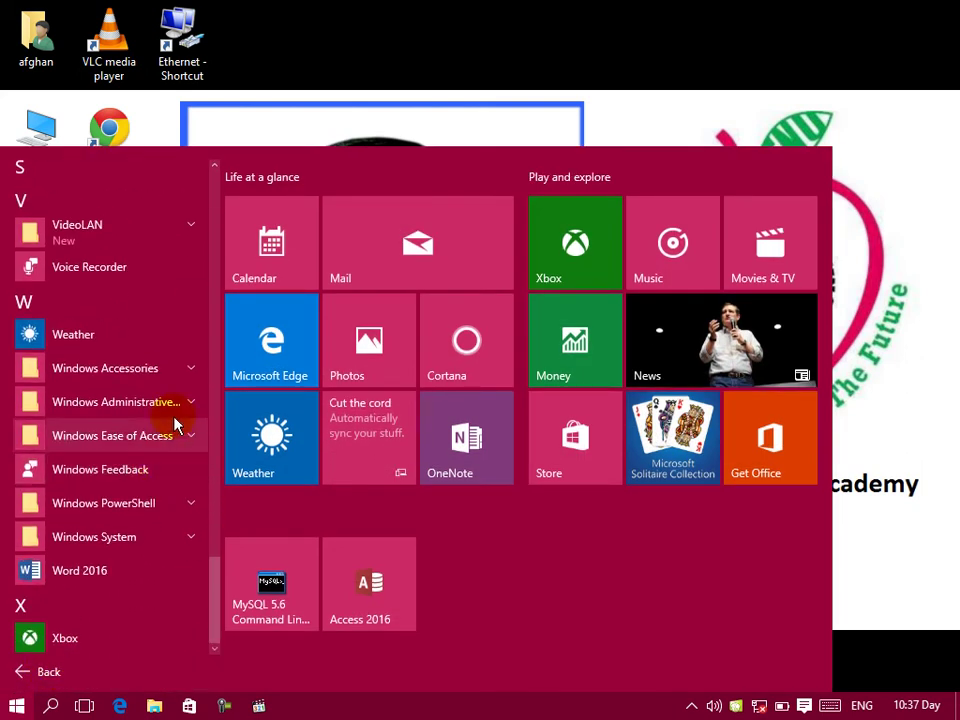
left_click(190, 369)
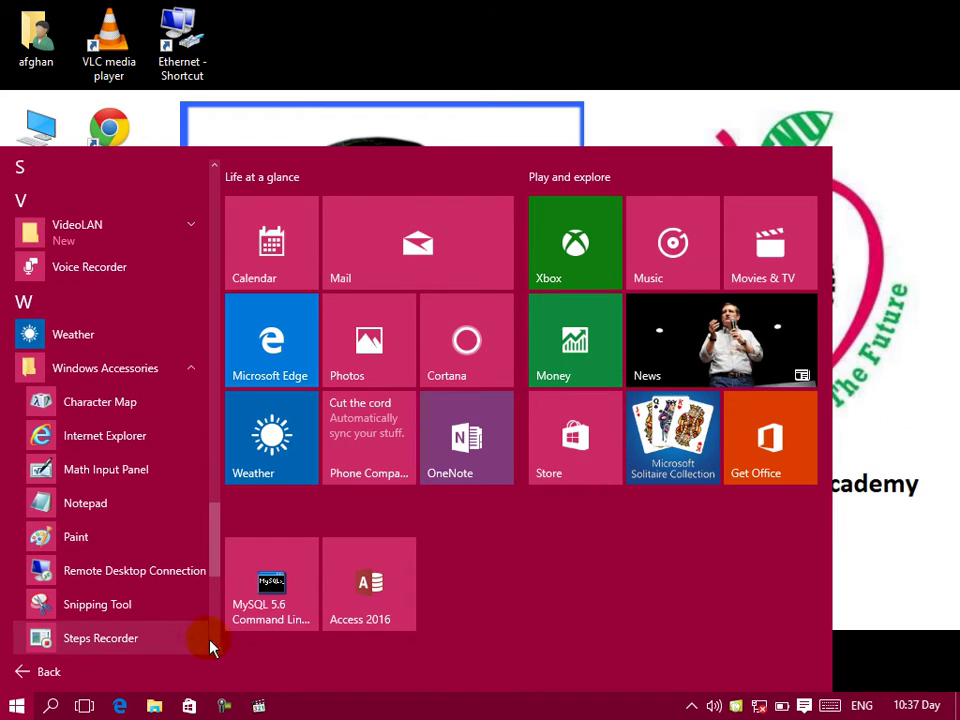
scroll(207, 647, "down", 3)
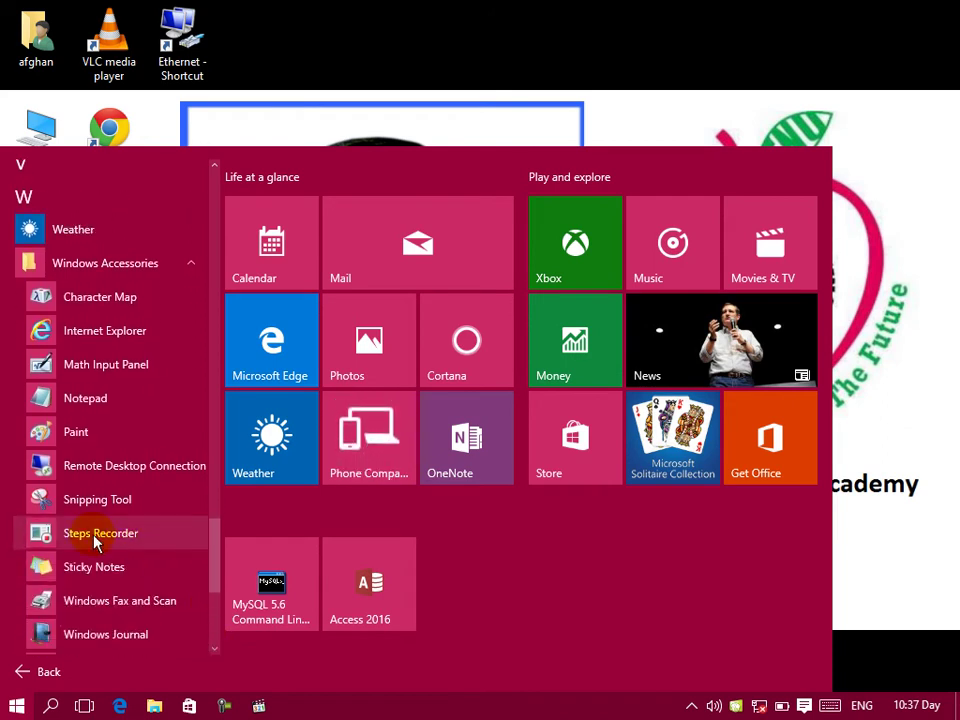
left_click(693, 706)
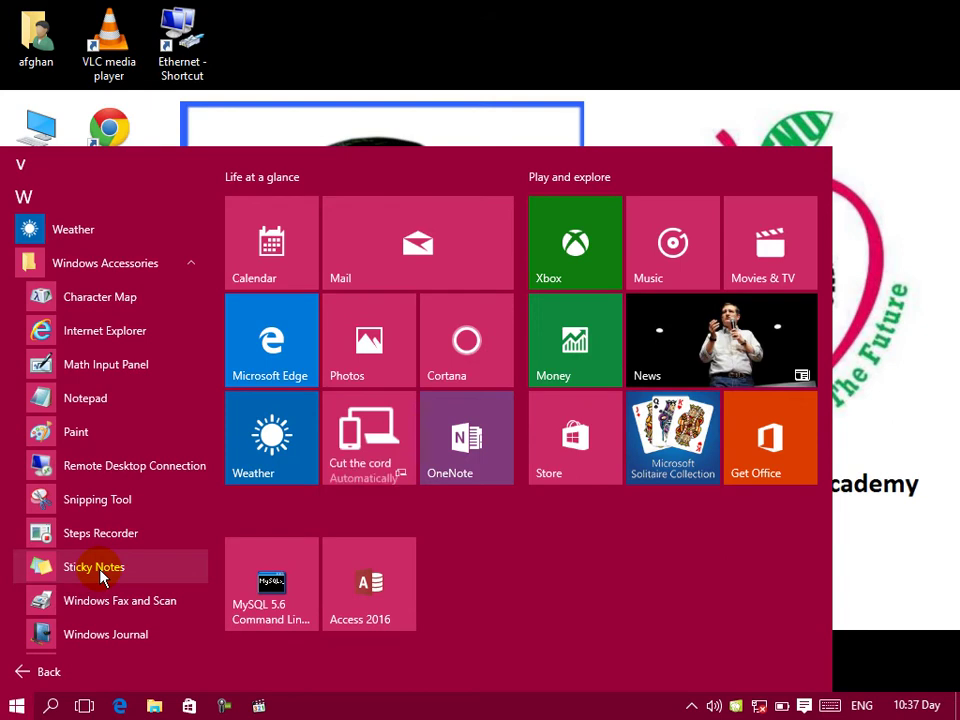
left_click(101, 574)
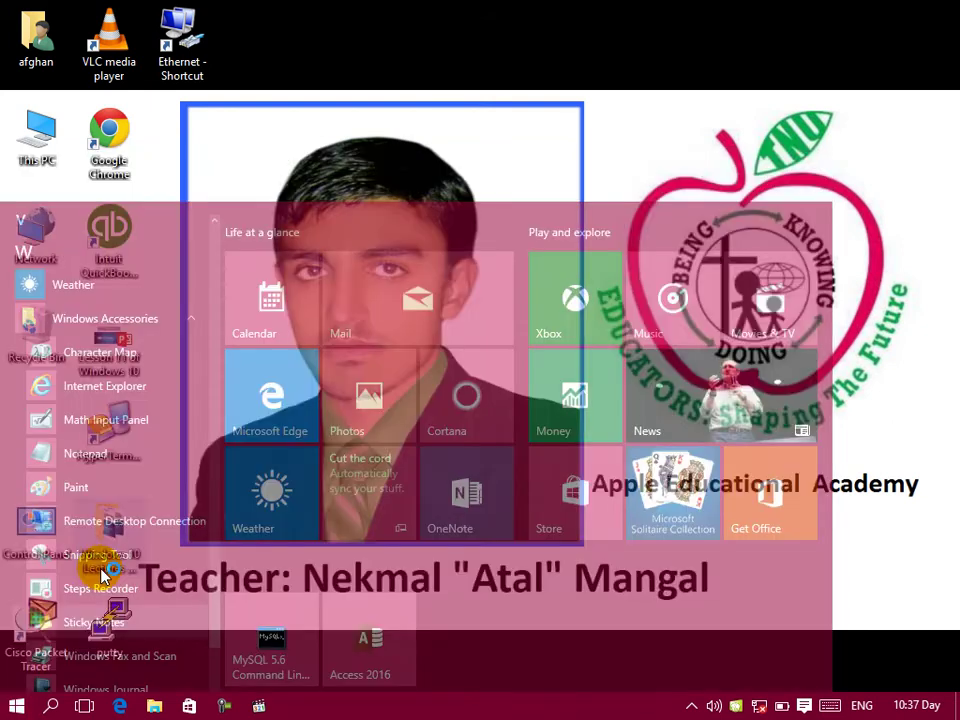
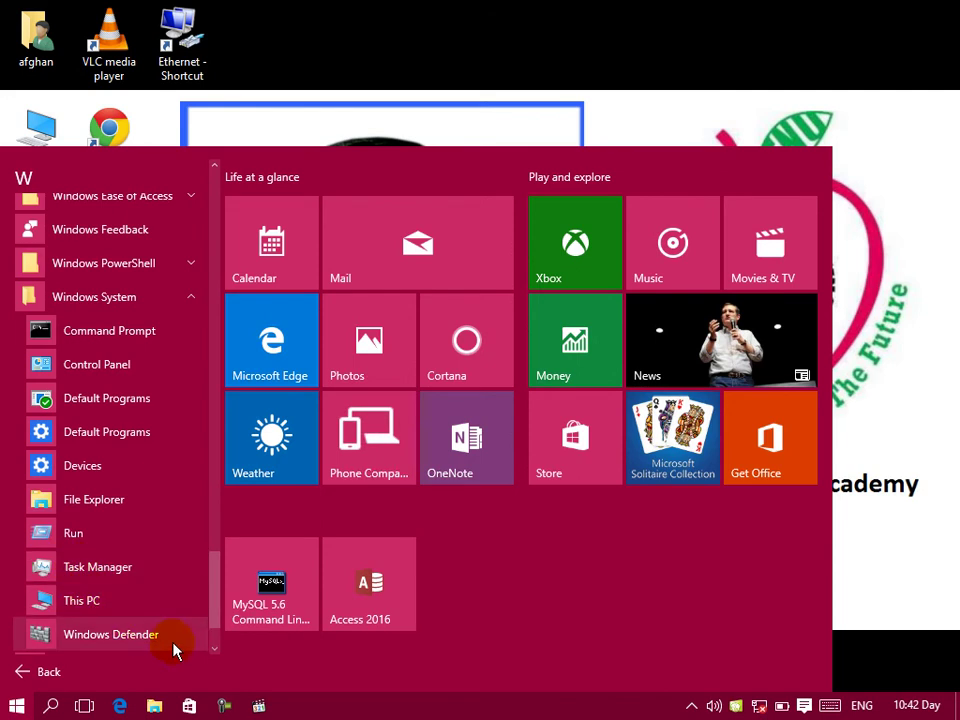
left_click(215, 648)
left_click(216, 650)
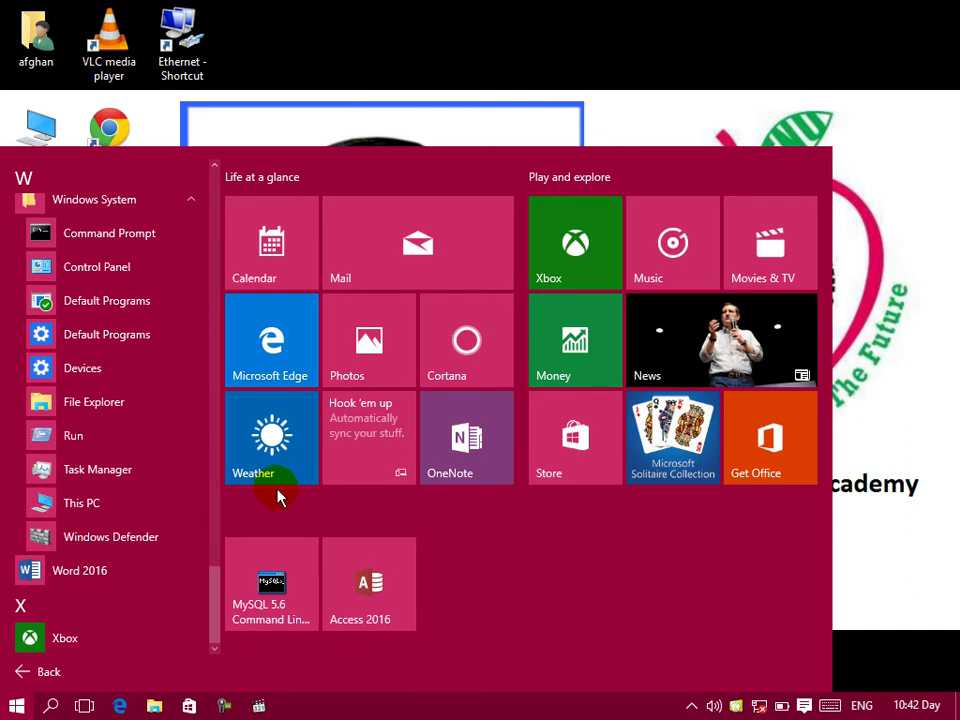
left_click_drag(216, 583, 212, 495)
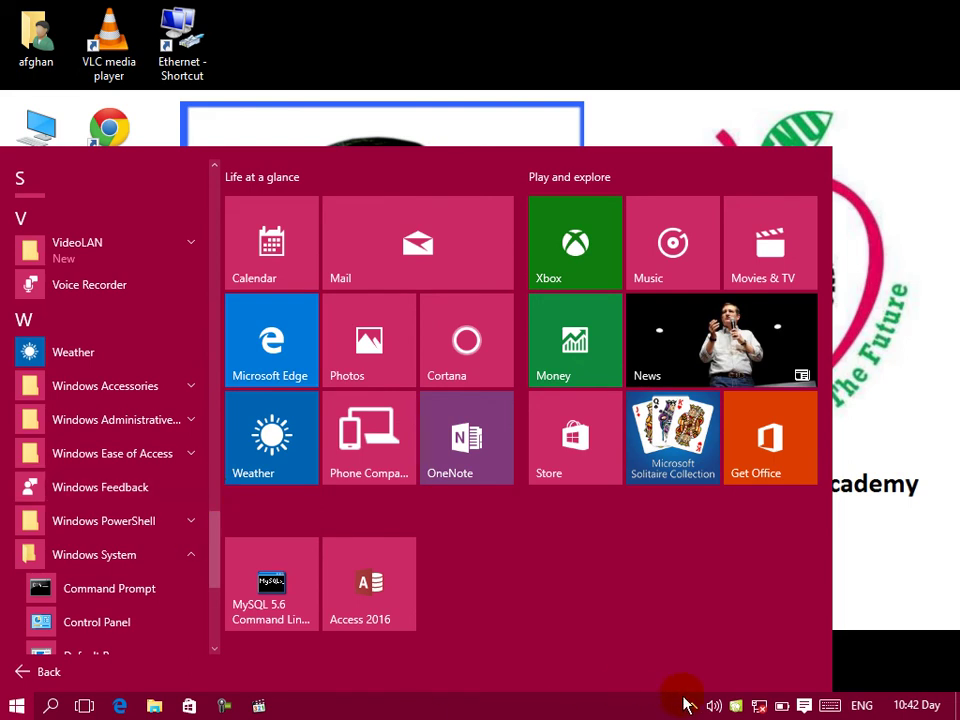
right_click(730, 635)
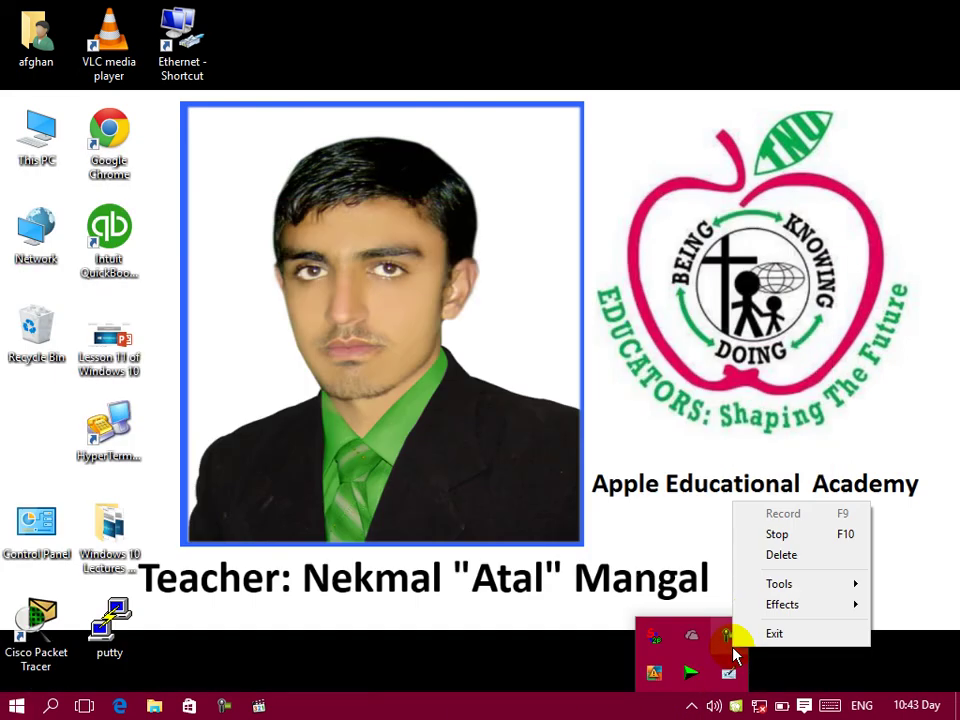
left_click(699, 515)
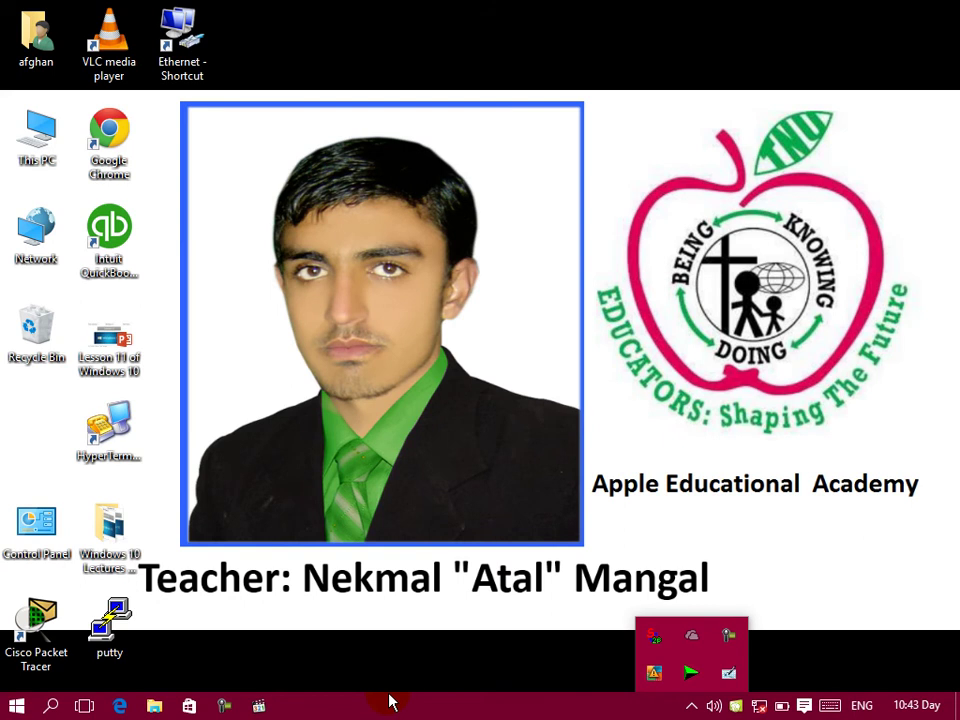
left_click(390, 703)
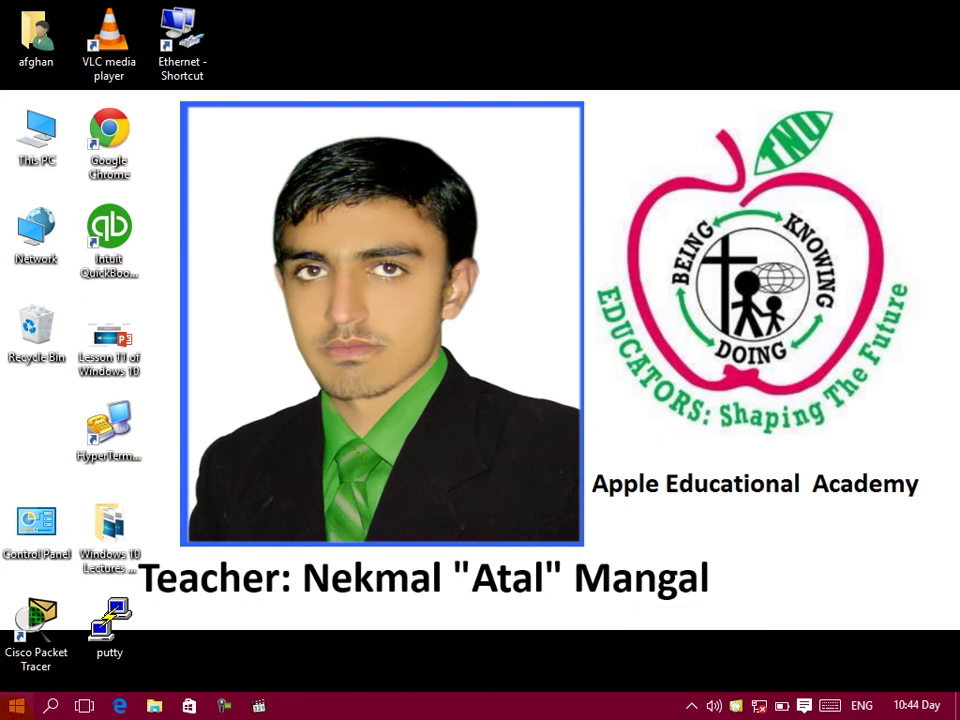
Pin the Run app from the Windows System group to Start and to the taskbar.
left_click(16, 705)
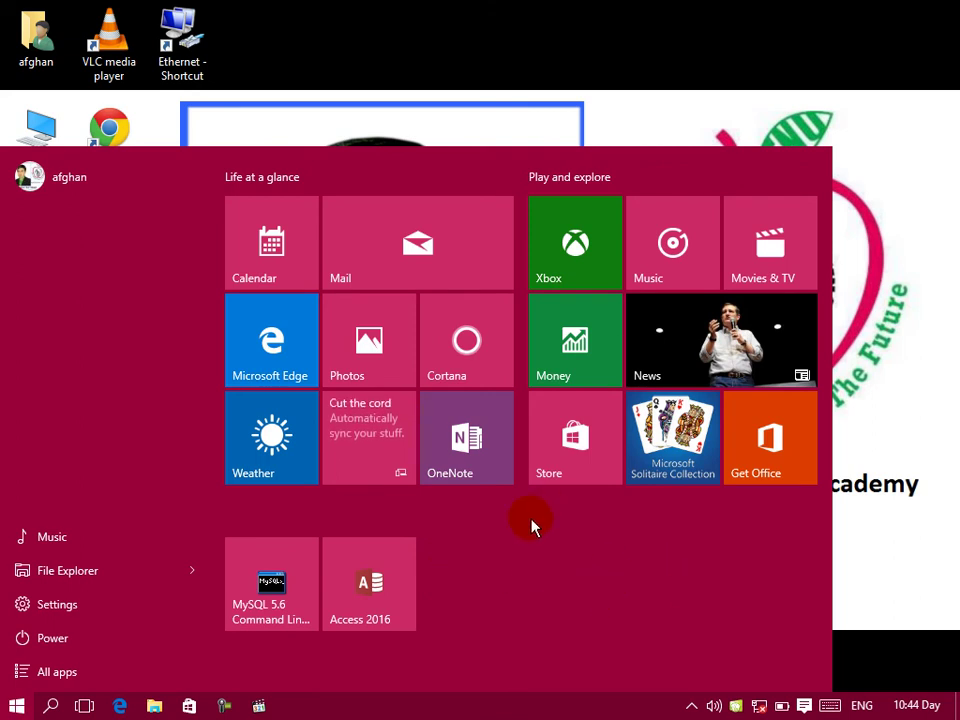
mouse_move(454, 528)
left_click(74, 680)
scroll(103, 484, "down", 10)
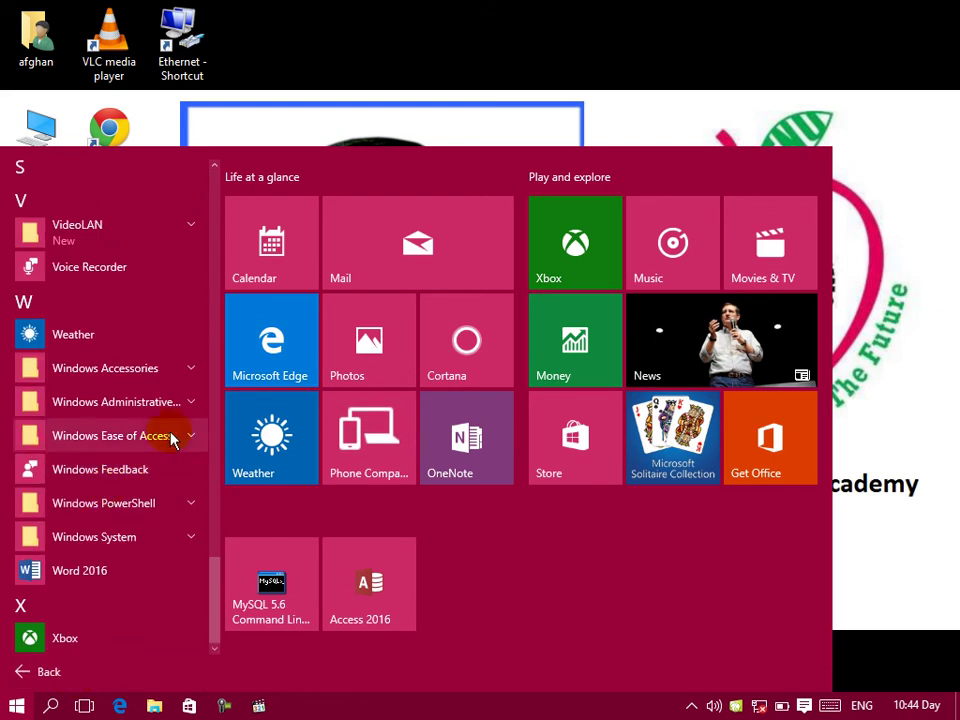
left_click(158, 556)
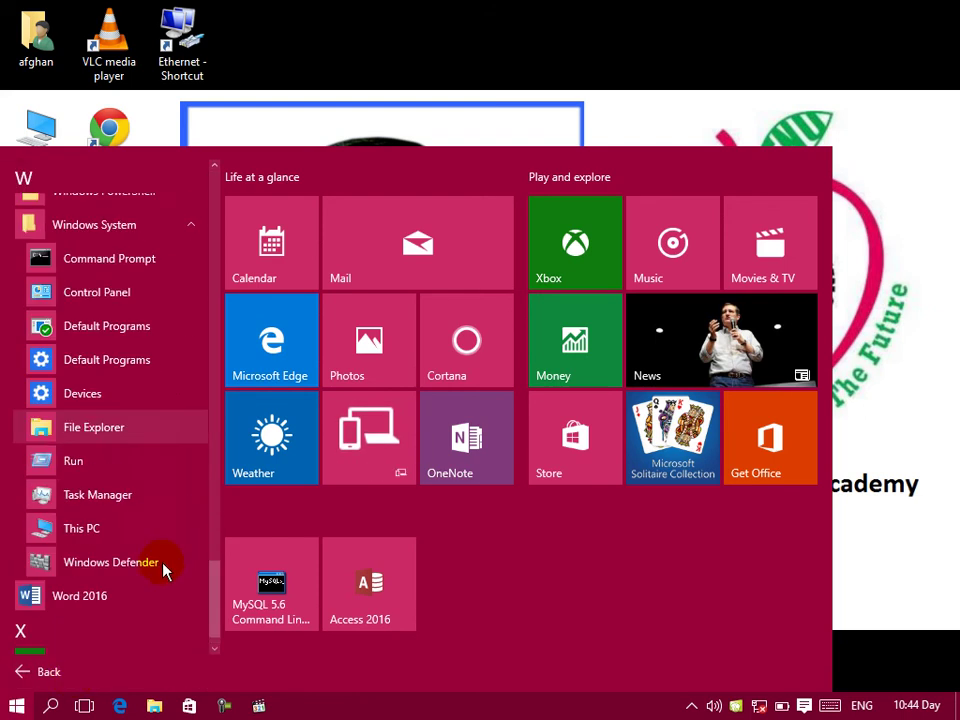
right_click(58, 436)
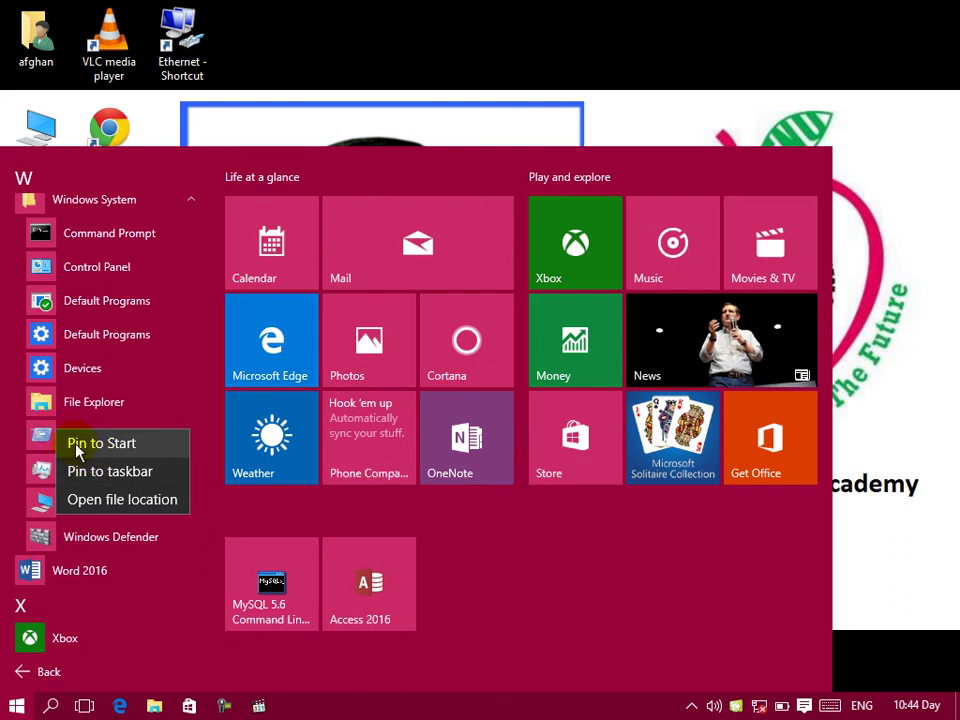
left_click(77, 446)
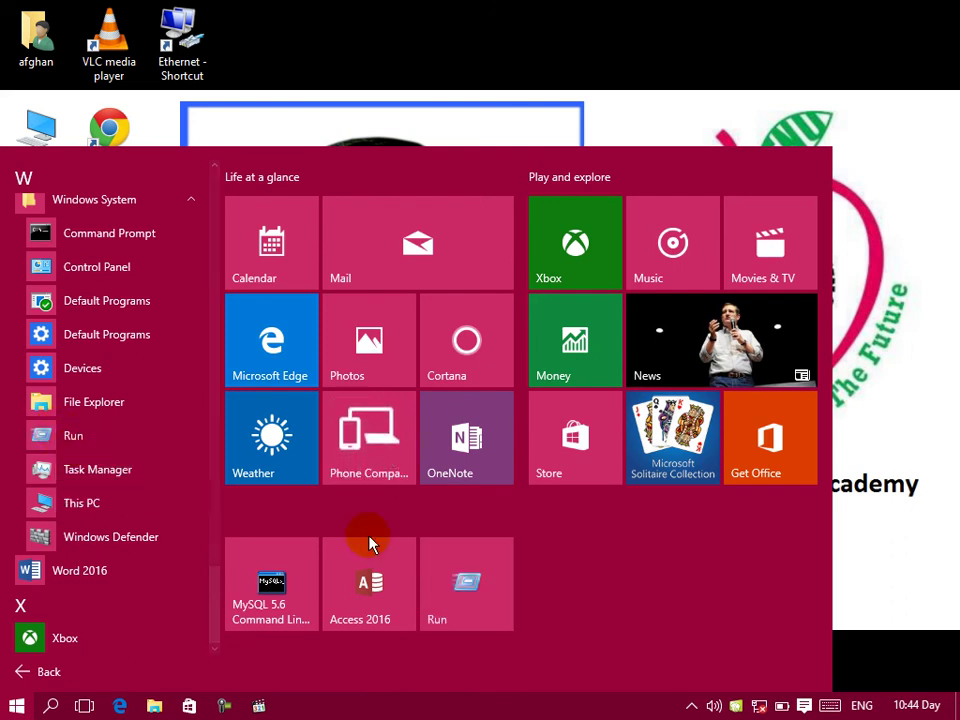
right_click(450, 579)
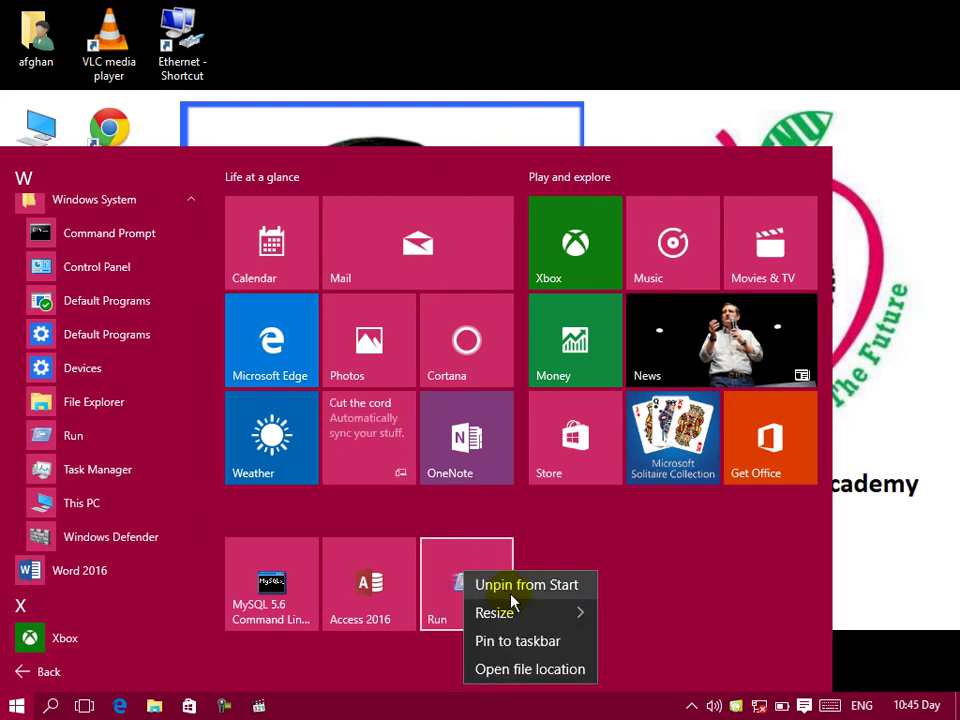
left_click(482, 650)
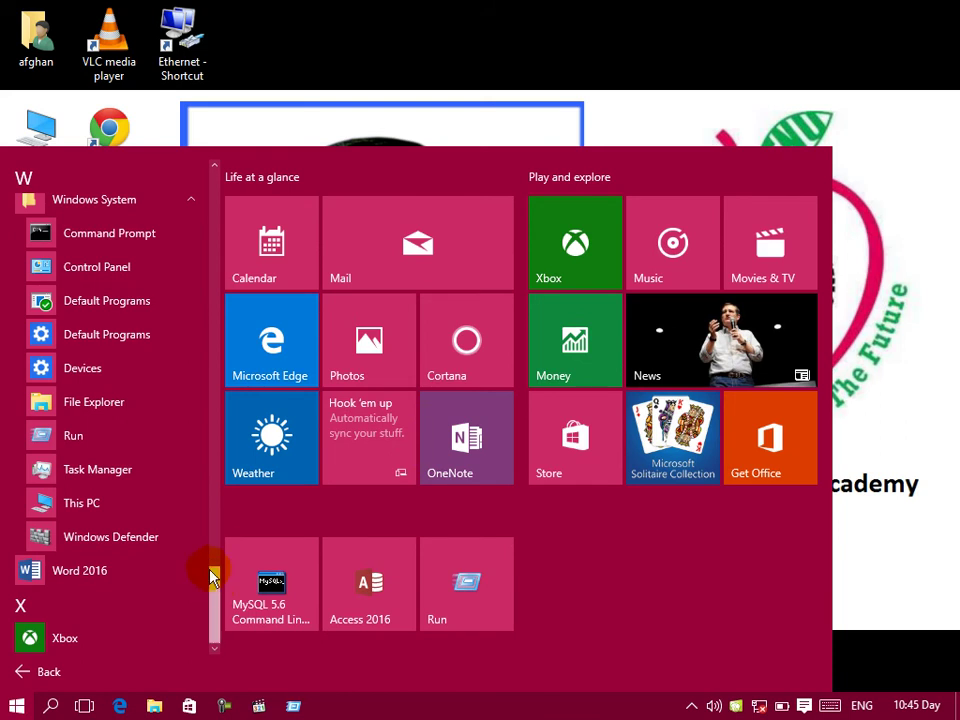
Look through the all-apps list back up to its beginning and return to the main Start menu.
scroll(210, 574, "up", 6)
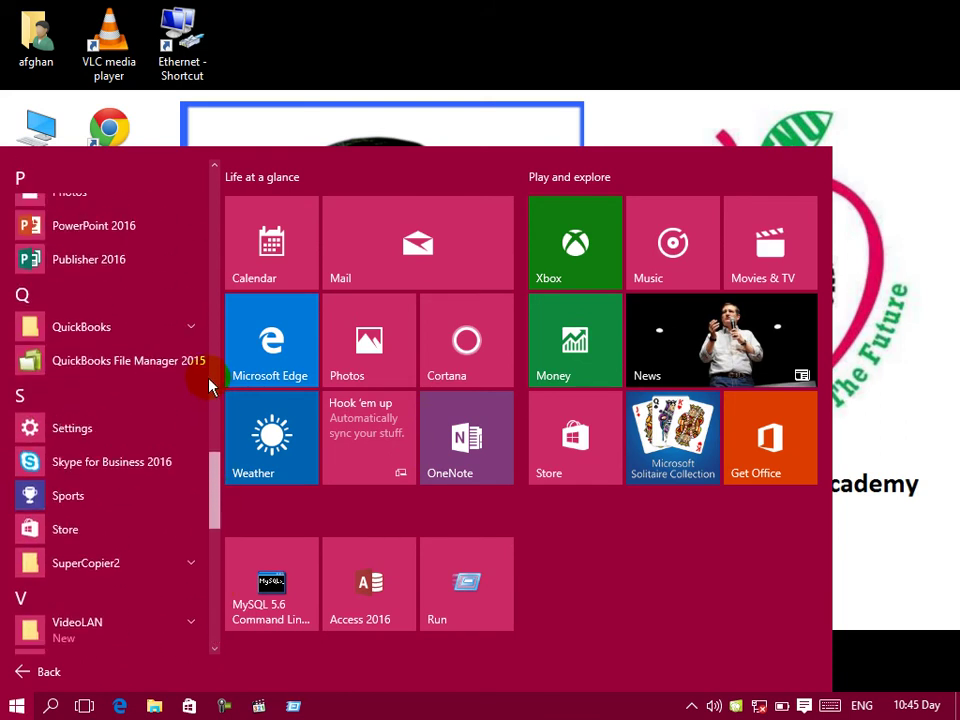
scroll(212, 360, "up", 3)
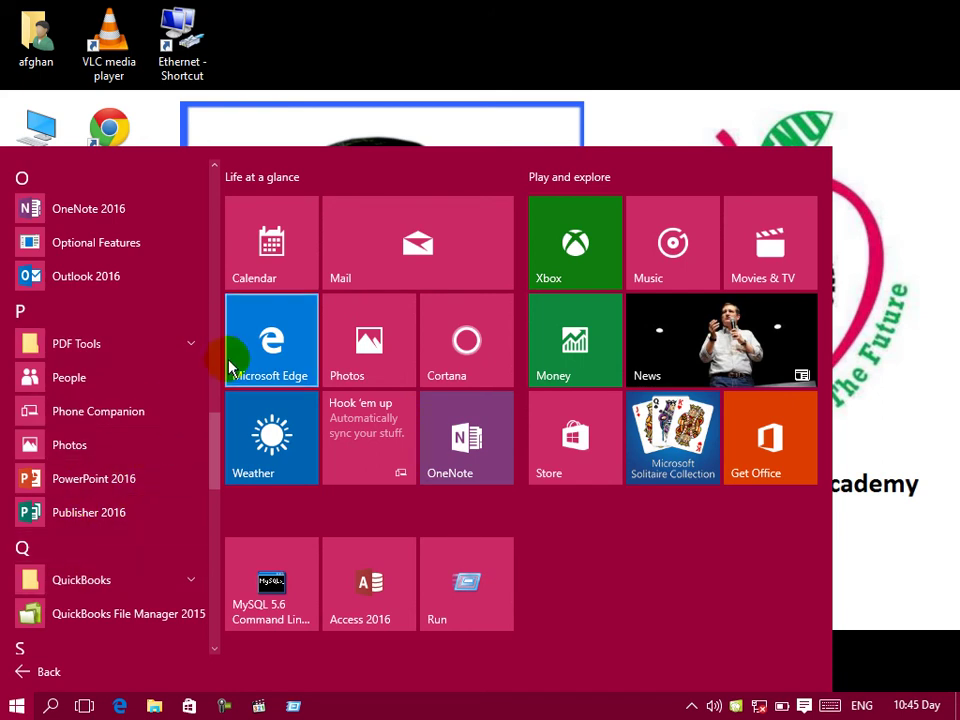
left_click_drag(214, 439, 222, 343)
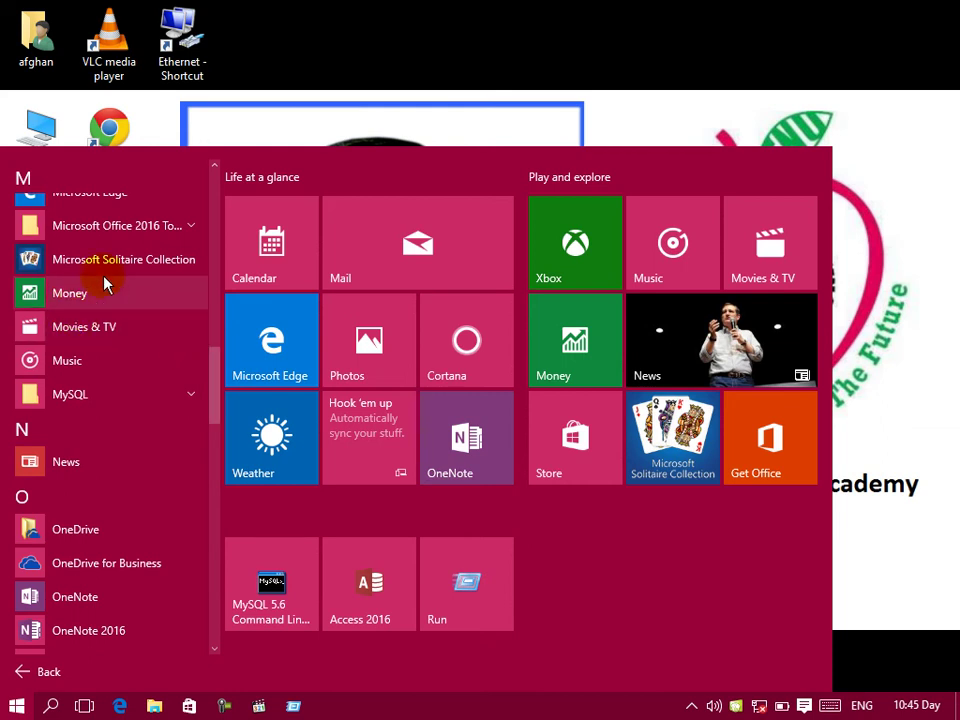
left_click_drag(221, 394, 212, 167)
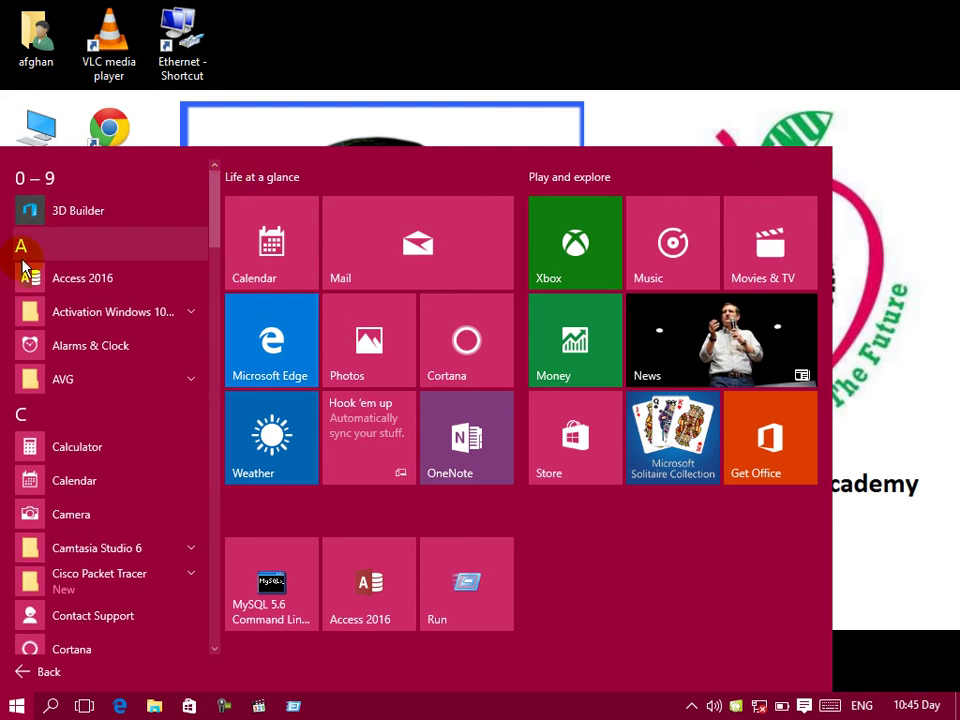
left_click(20, 672)
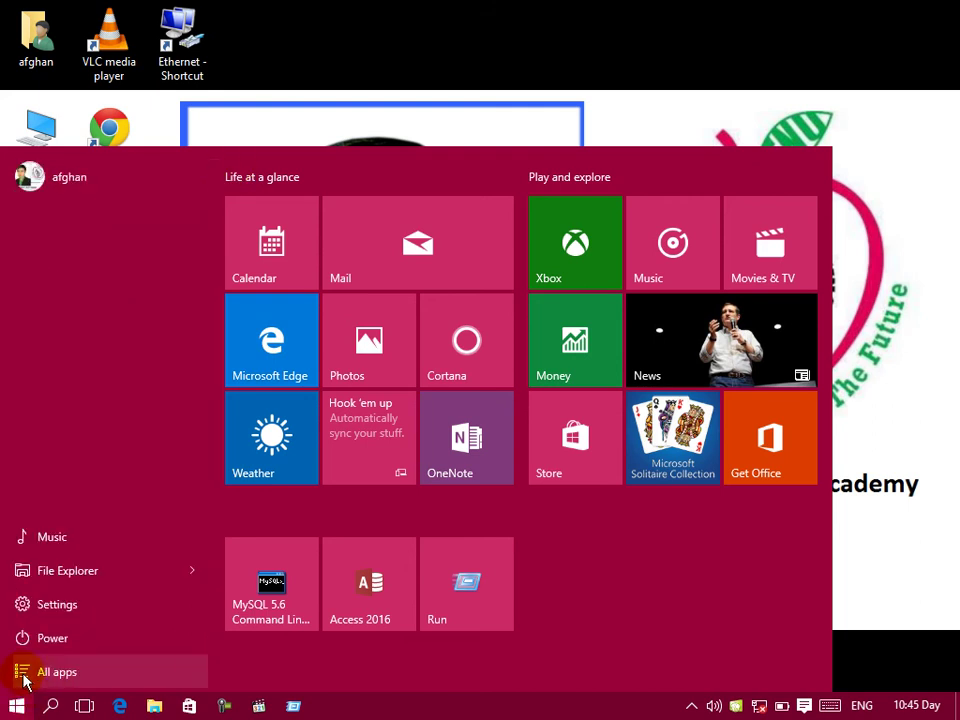
Open Windows Settings, view the System category's display page and return to the Settings home page.
left_click(57, 604)
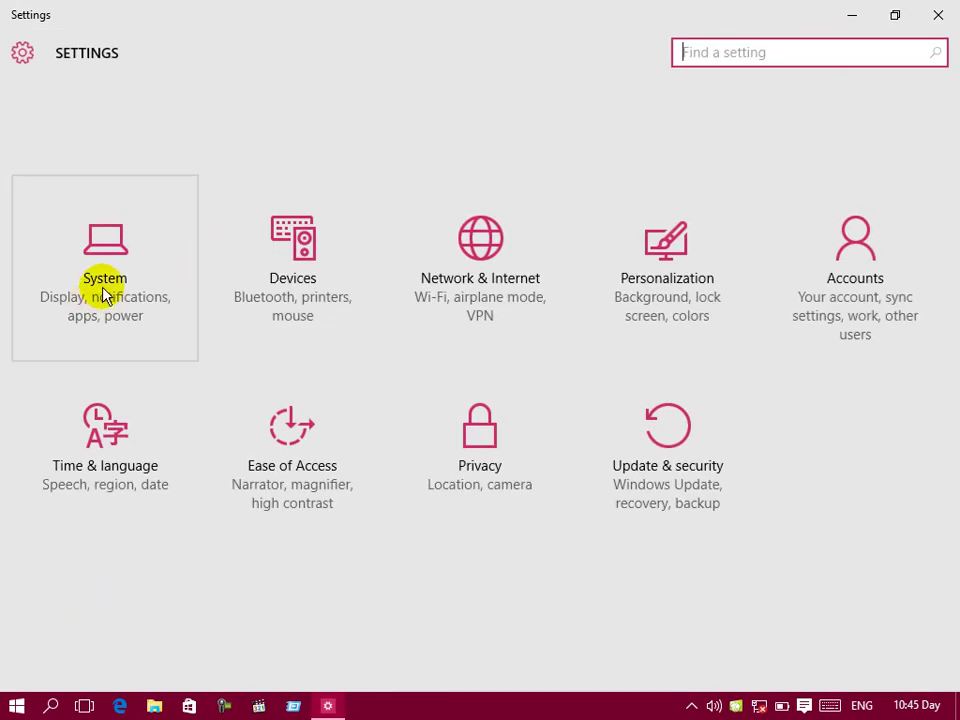
left_click(139, 240)
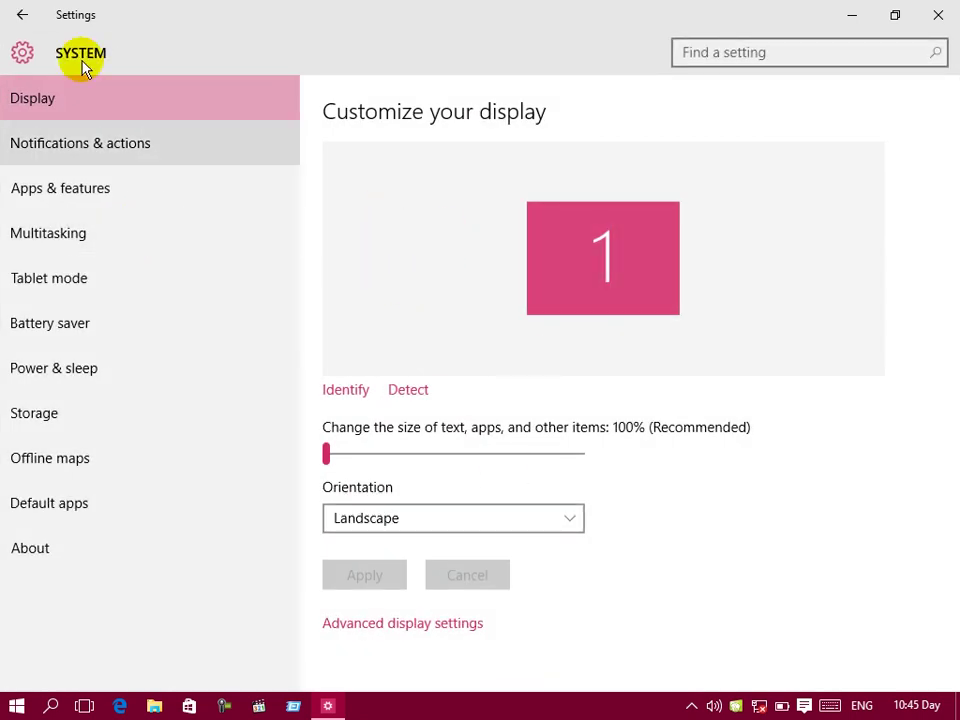
left_click(22, 15)
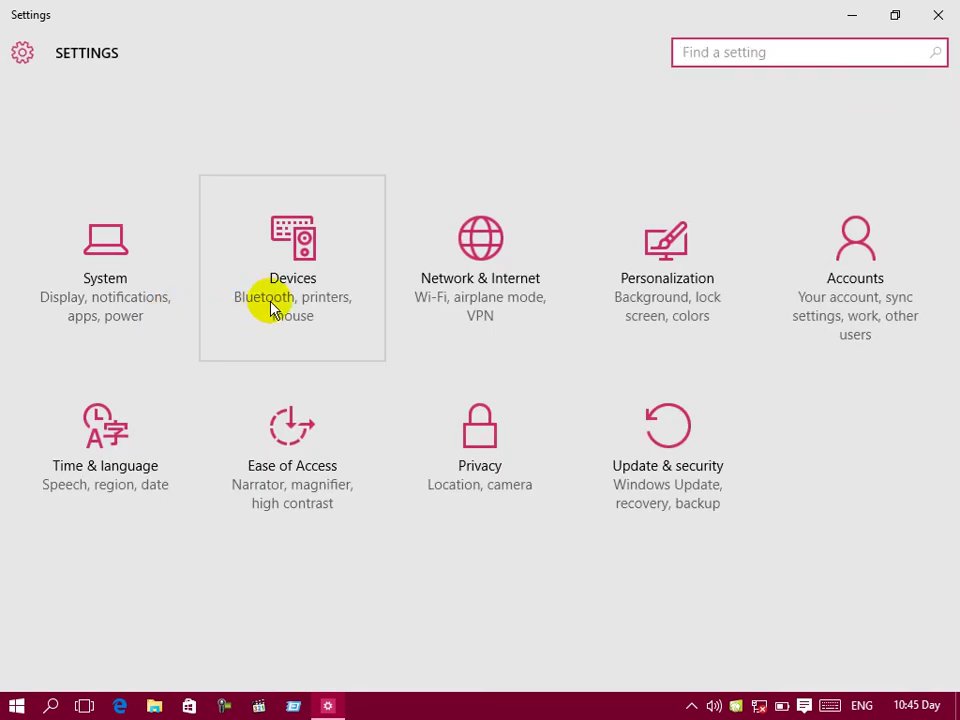
Open the Devices settings, search for a printer or scanner to add, and review the rest of the page.
left_click(305, 262)
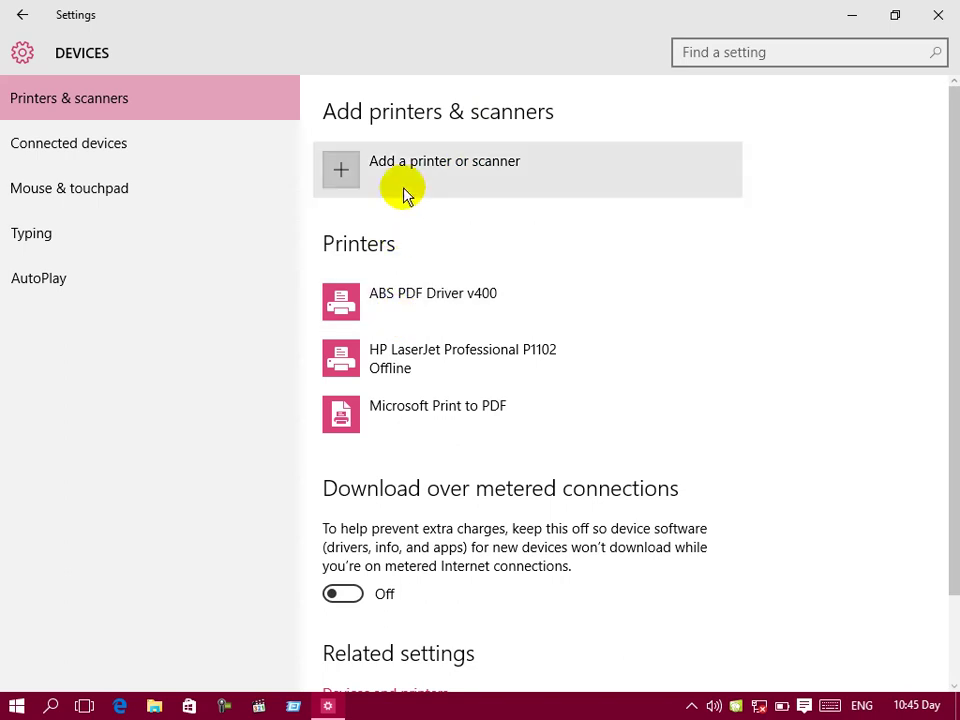
left_click(345, 170)
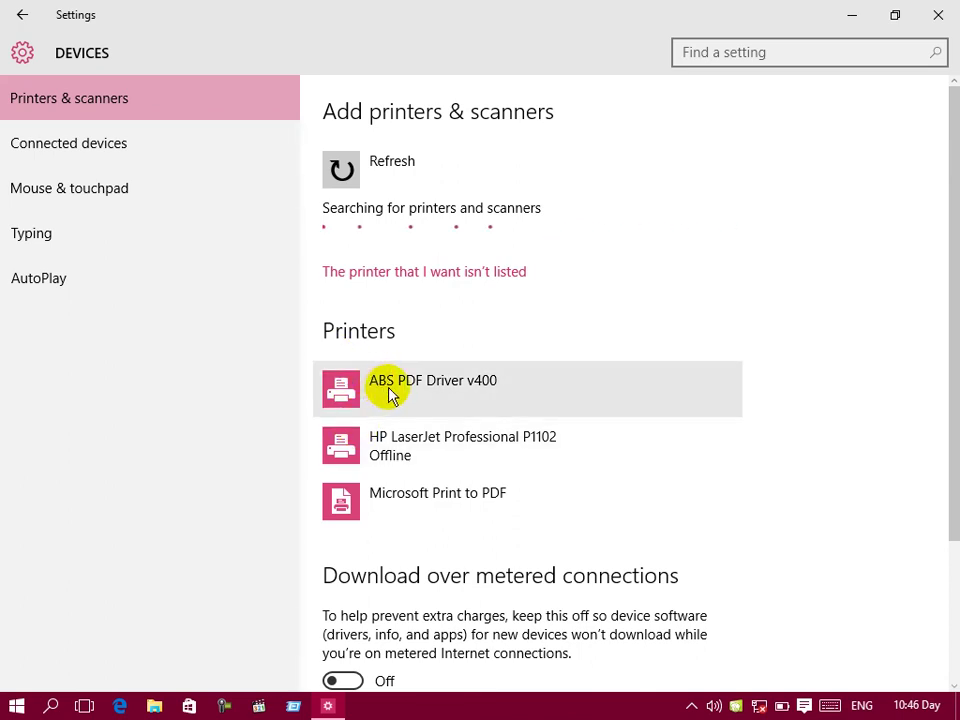
scroll(392, 403, "down", 2)
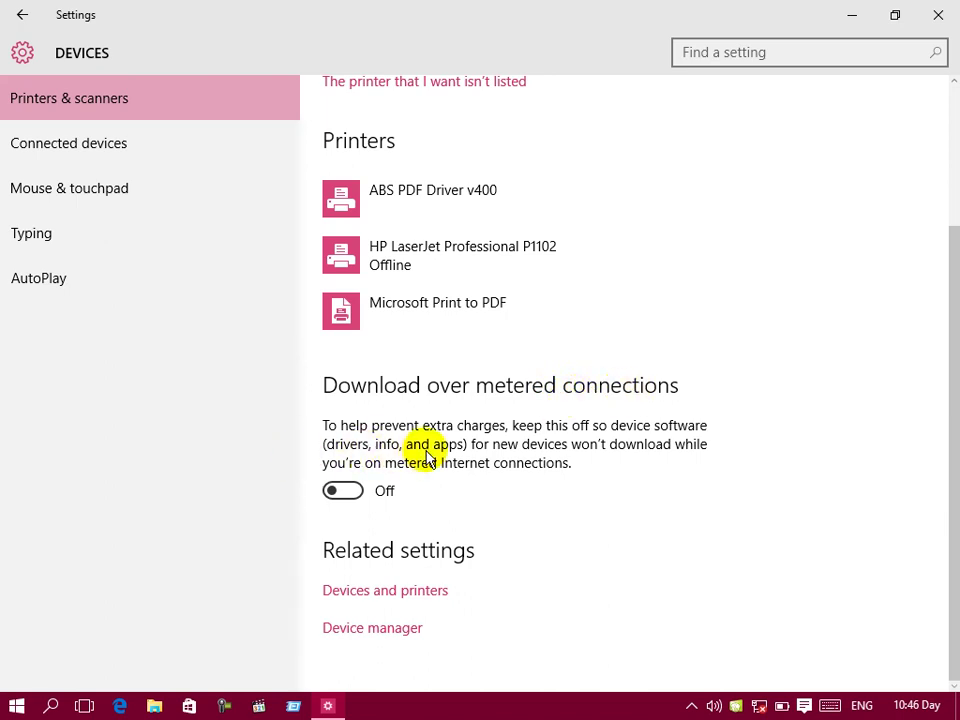
View Devices and Printers and Device Manager from the related settings, closing each window after viewing it.
left_click(381, 600)
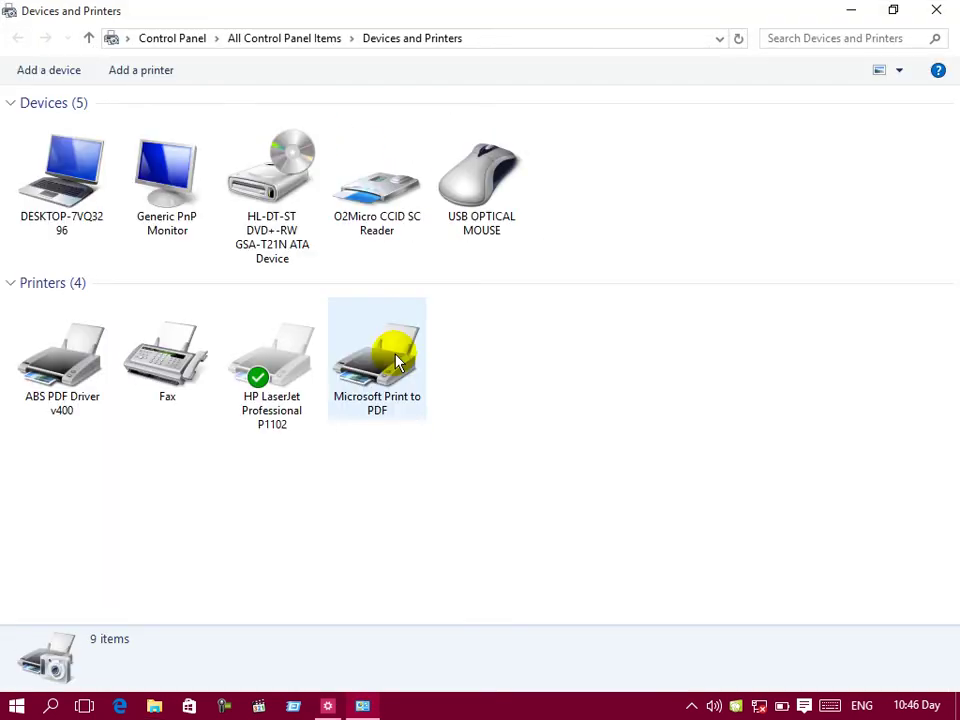
key("alt+F4")
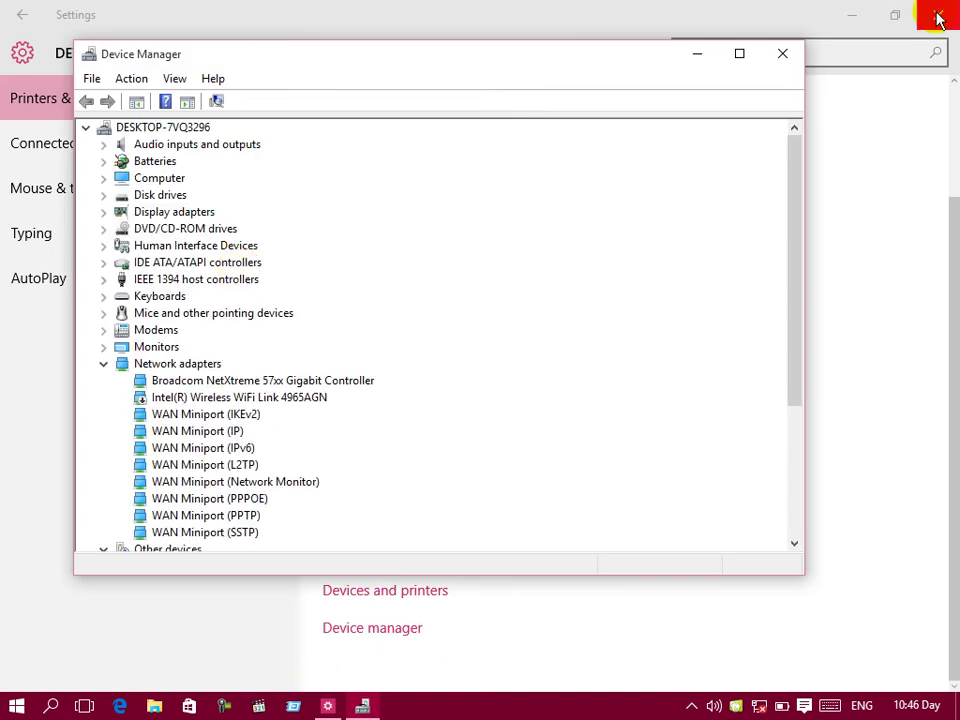
left_click(782, 56)
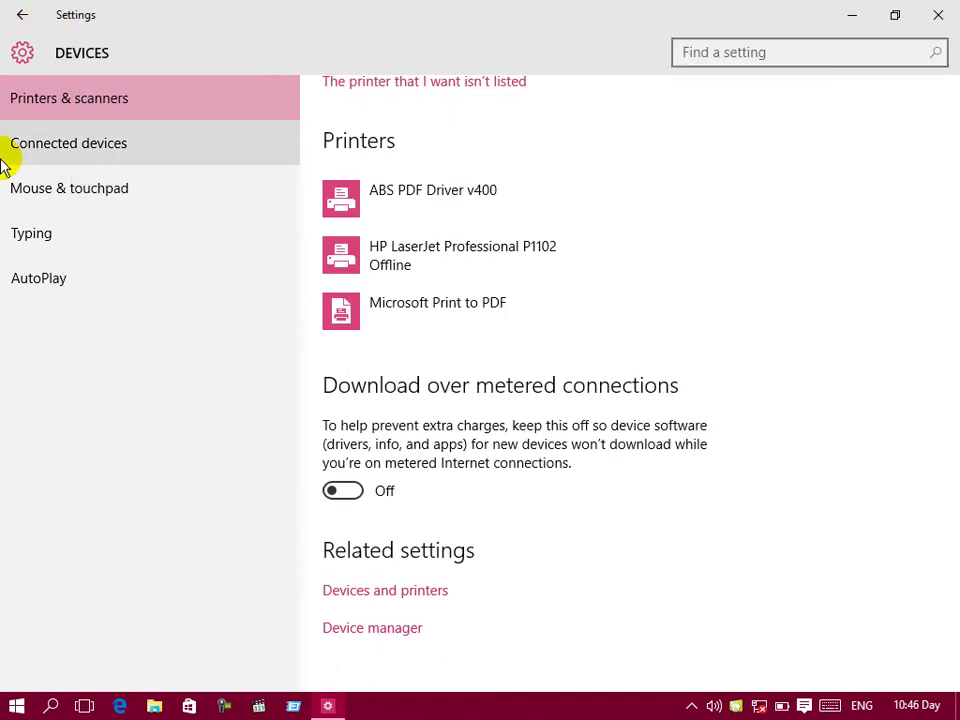
Open the Connected devices settings and examine the device list, metered download option and related settings.
left_click(87, 162)
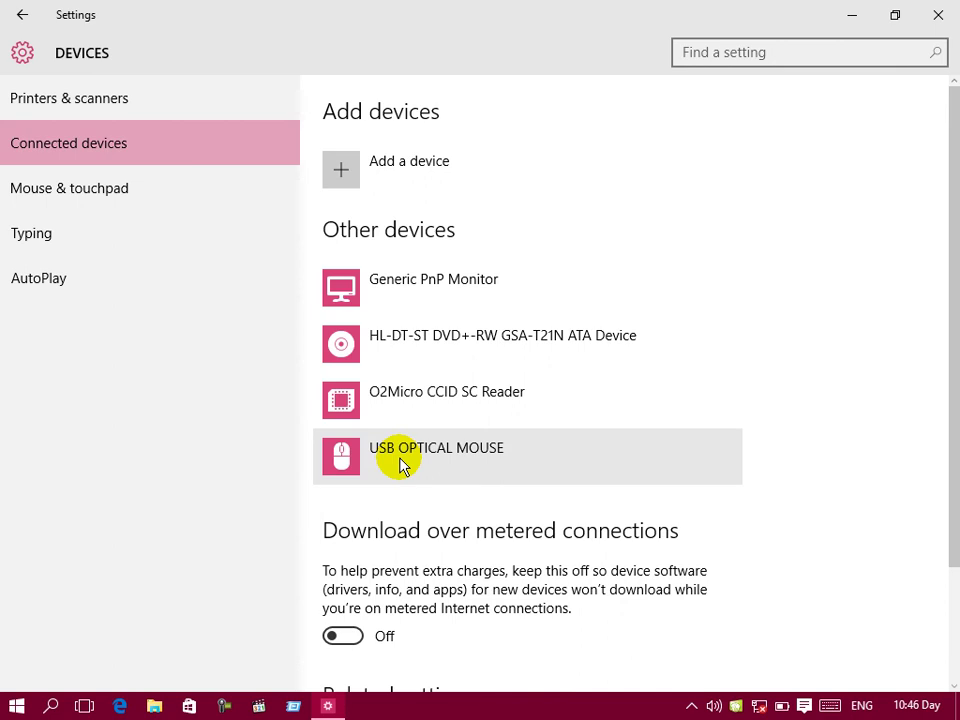
scroll(382, 510, "down", 3)
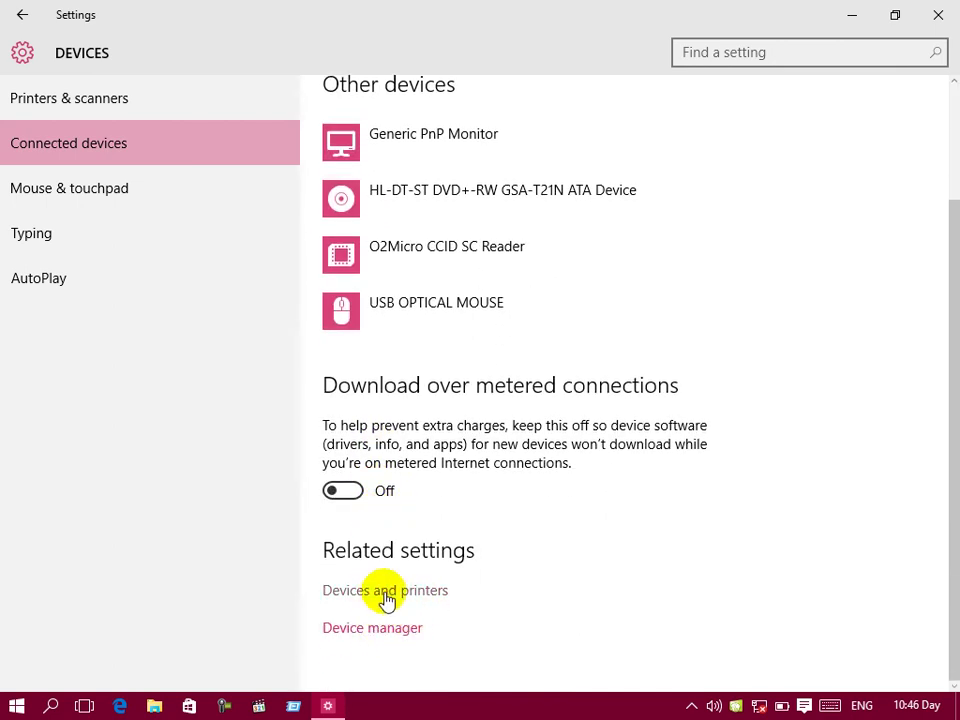
Open the Mouse & touchpad settings, review the primary button and wheel scroll choices, and switch inactive window scrolling off and back on.
left_click(107, 184)
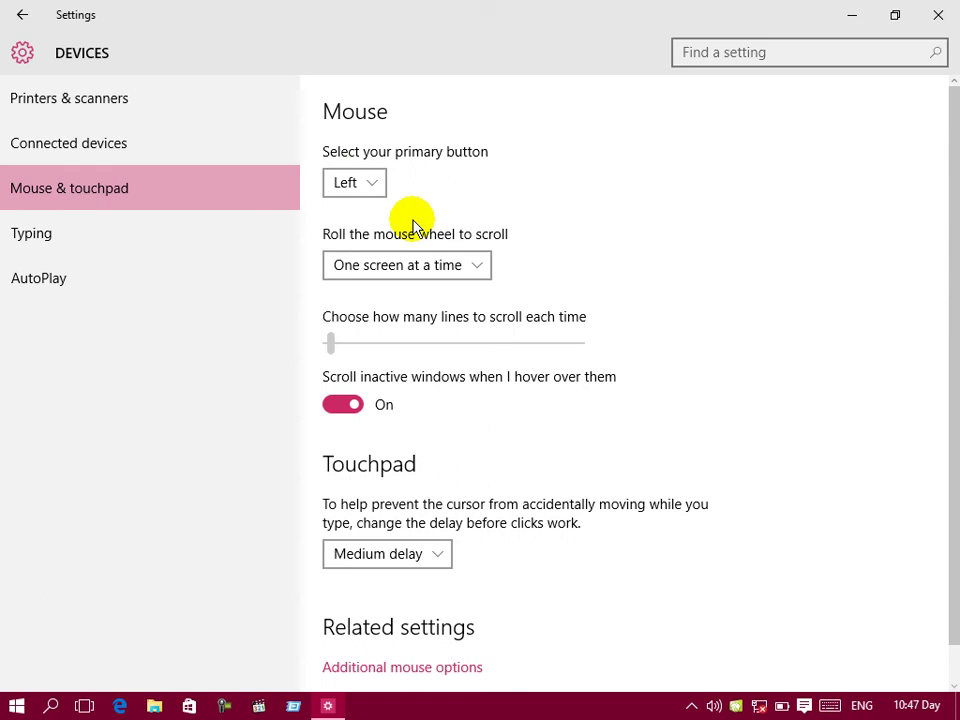
left_click(375, 188)
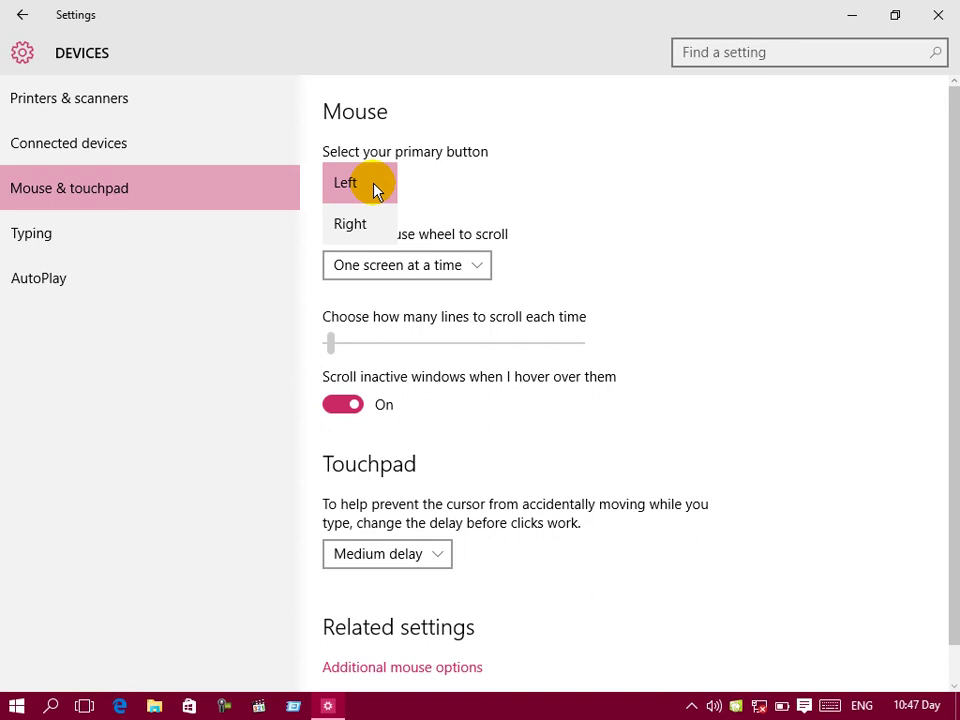
left_click(376, 187)
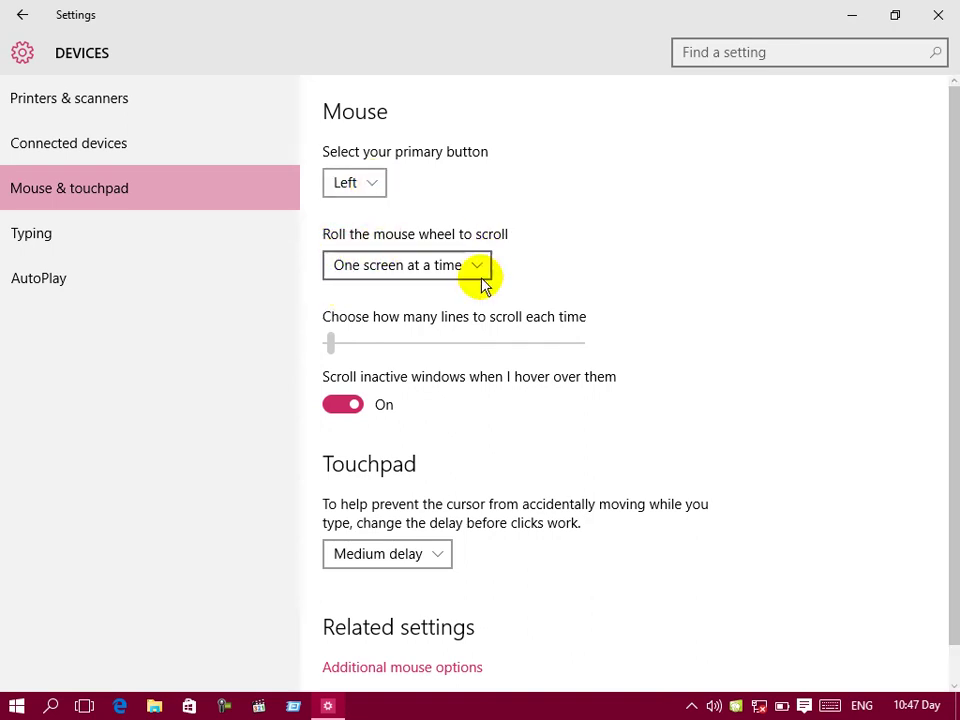
left_click(482, 278)
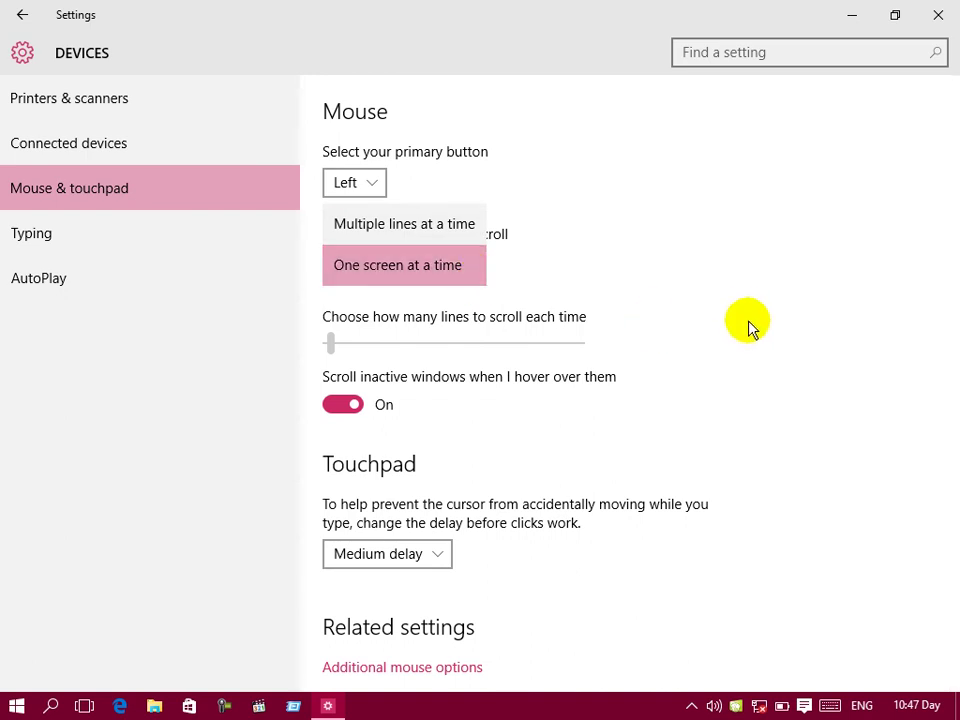
left_click(385, 265)
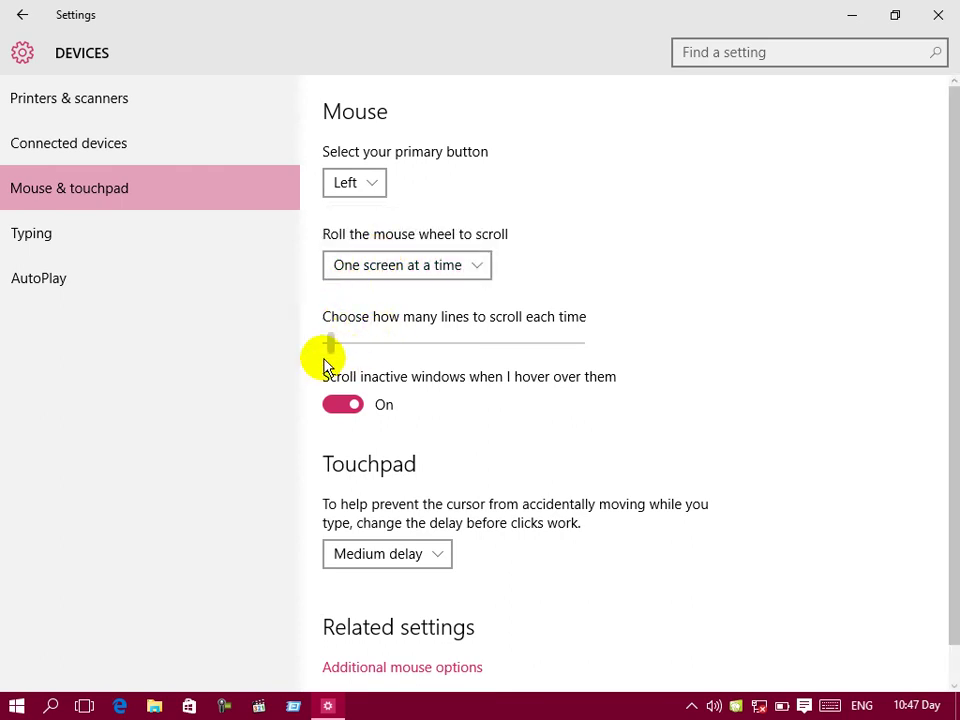
left_click(352, 403)
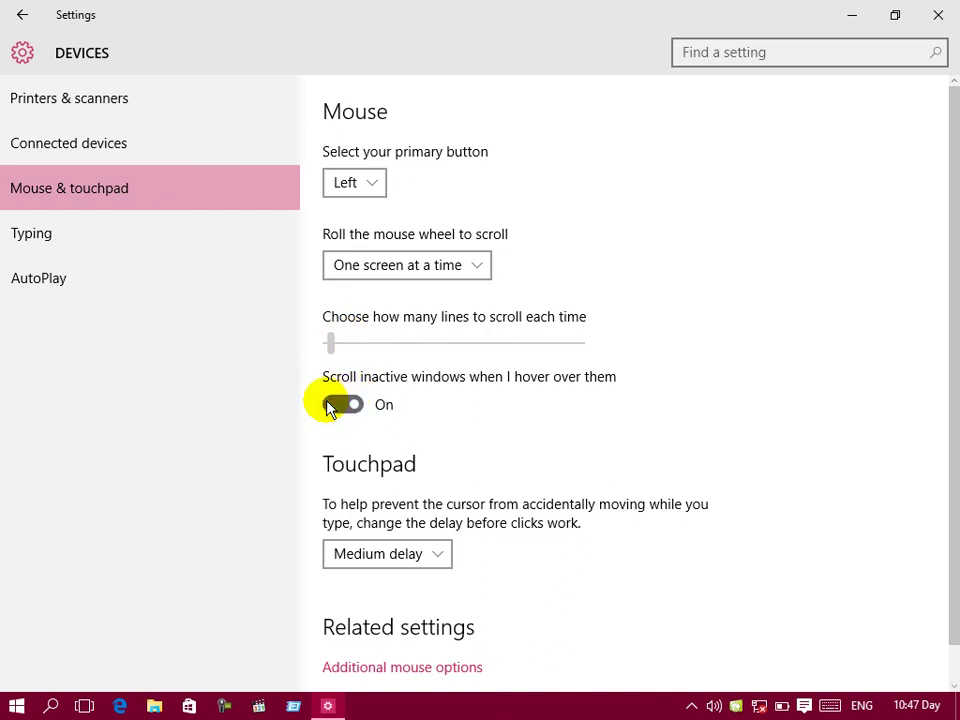
left_click(346, 405)
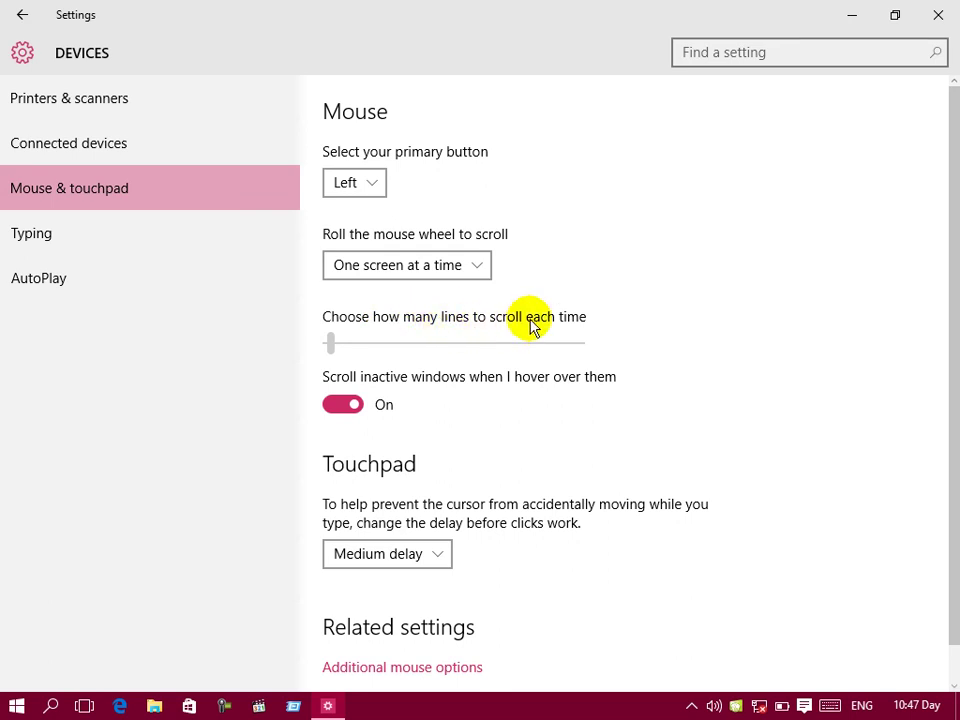
Set the mouse wheel to scroll multiple lines at a time and reduce the lines scrolled each time to the minimum.
left_click(460, 274)
left_click(371, 224)
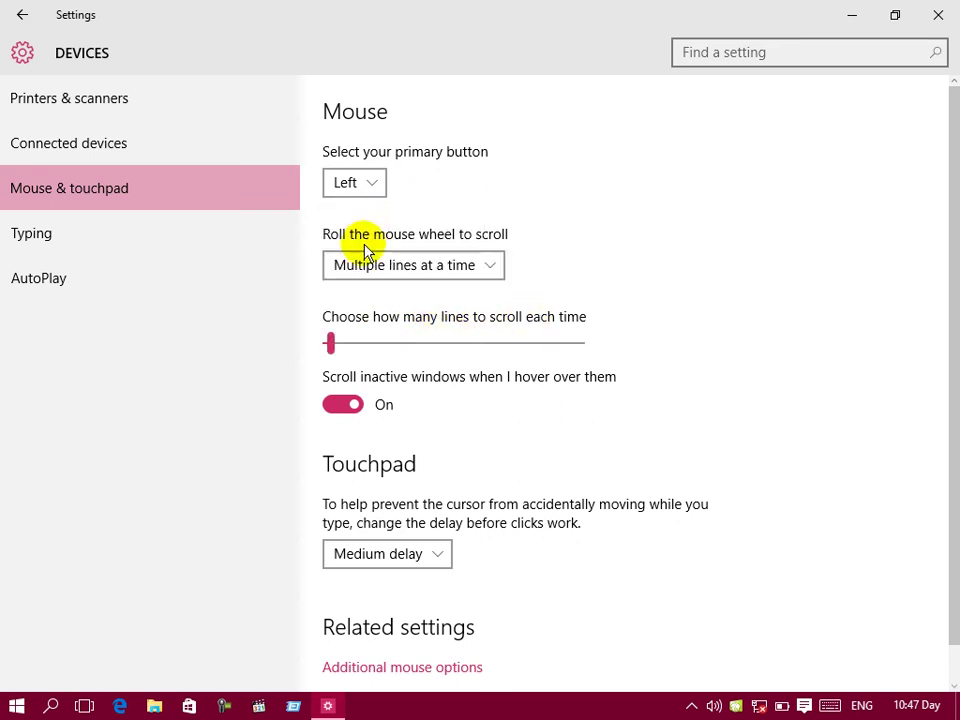
left_click_drag(345, 345, 293, 371)
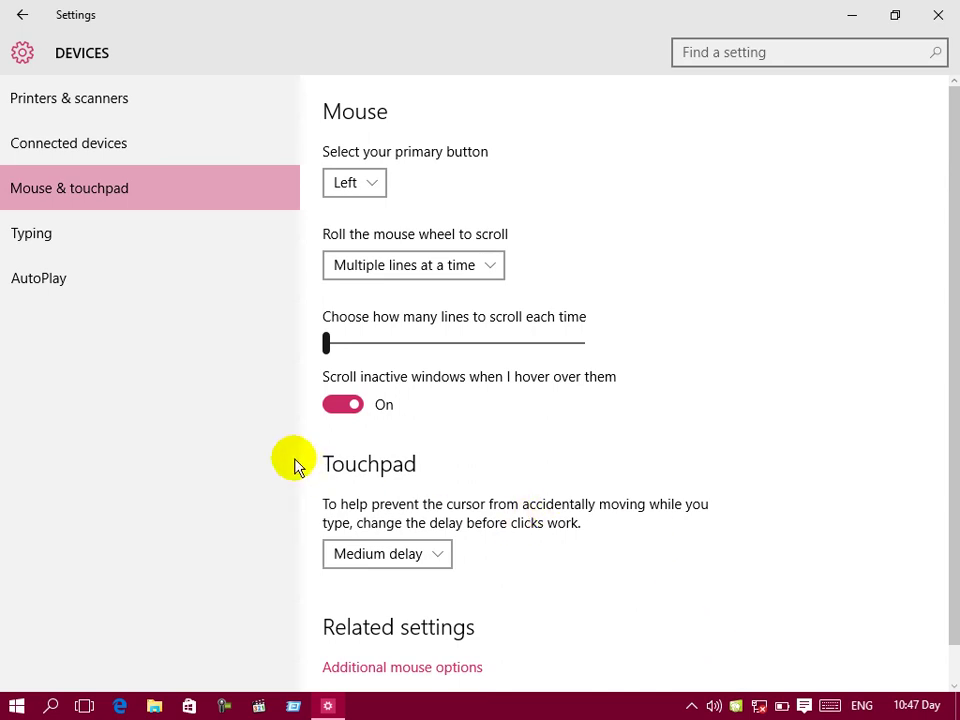
Review the touchpad delay choices, view the additional mouse options and close the Mouse Properties window.
left_click(435, 553)
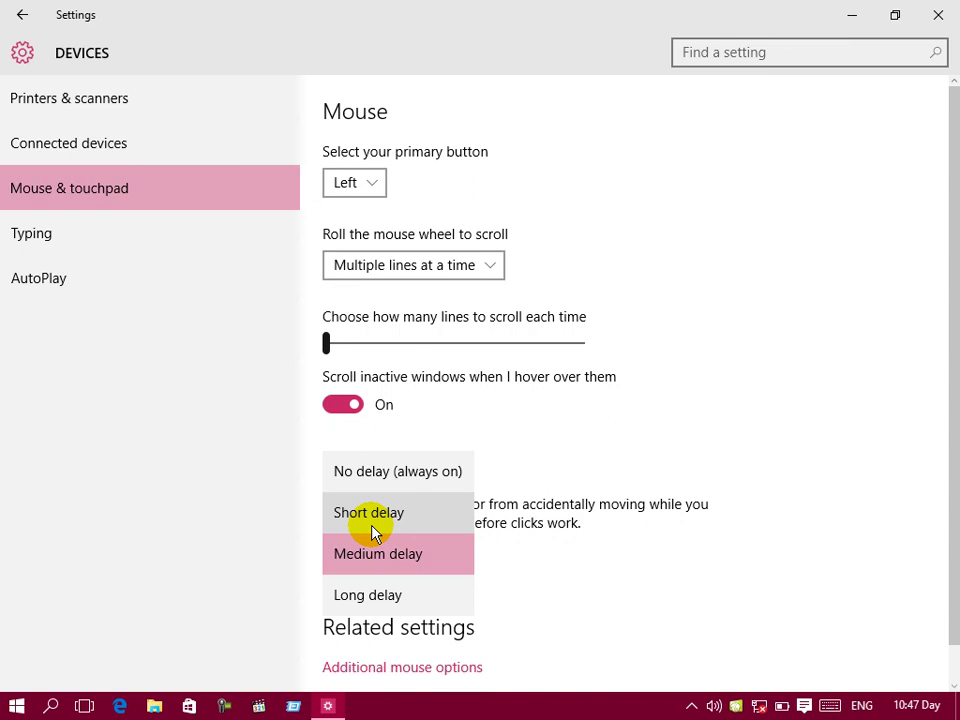
left_click(697, 538)
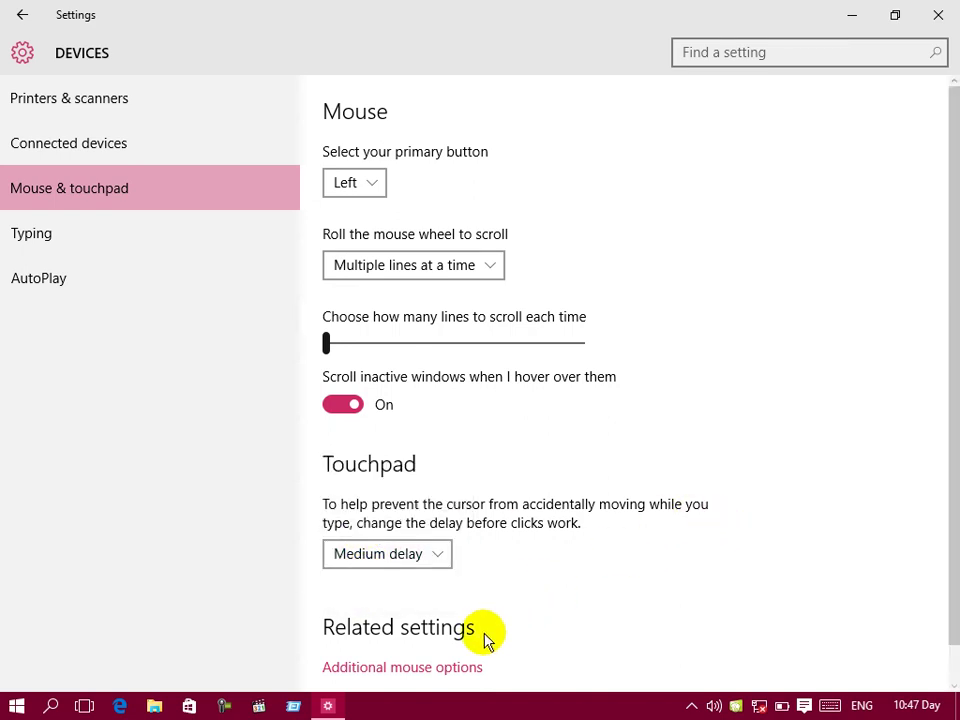
scroll(484, 639, "down", 1)
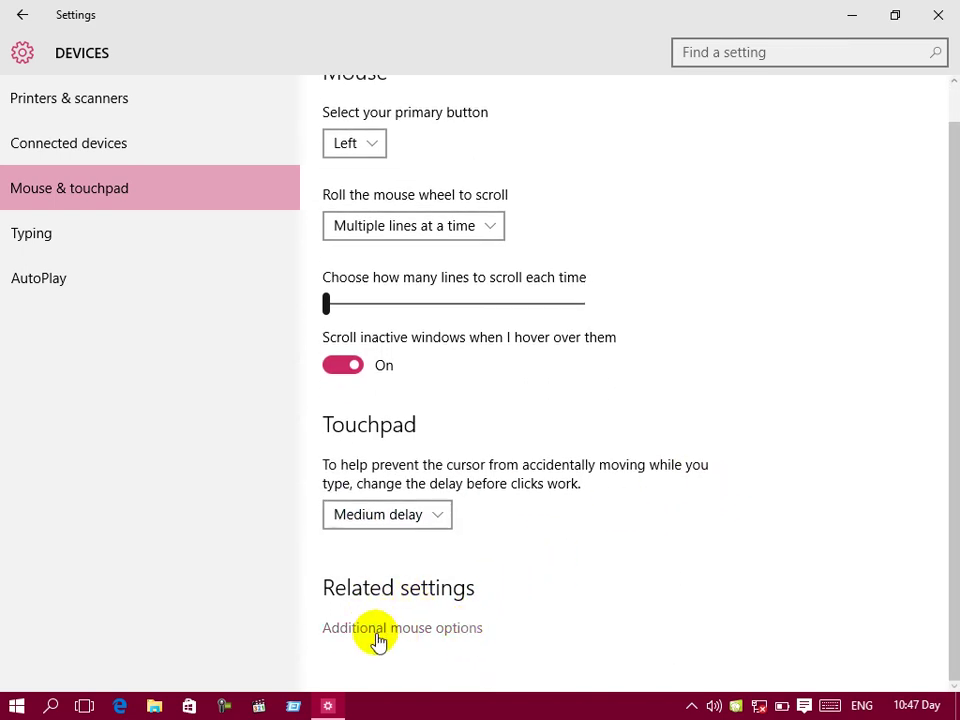
left_click(378, 638)
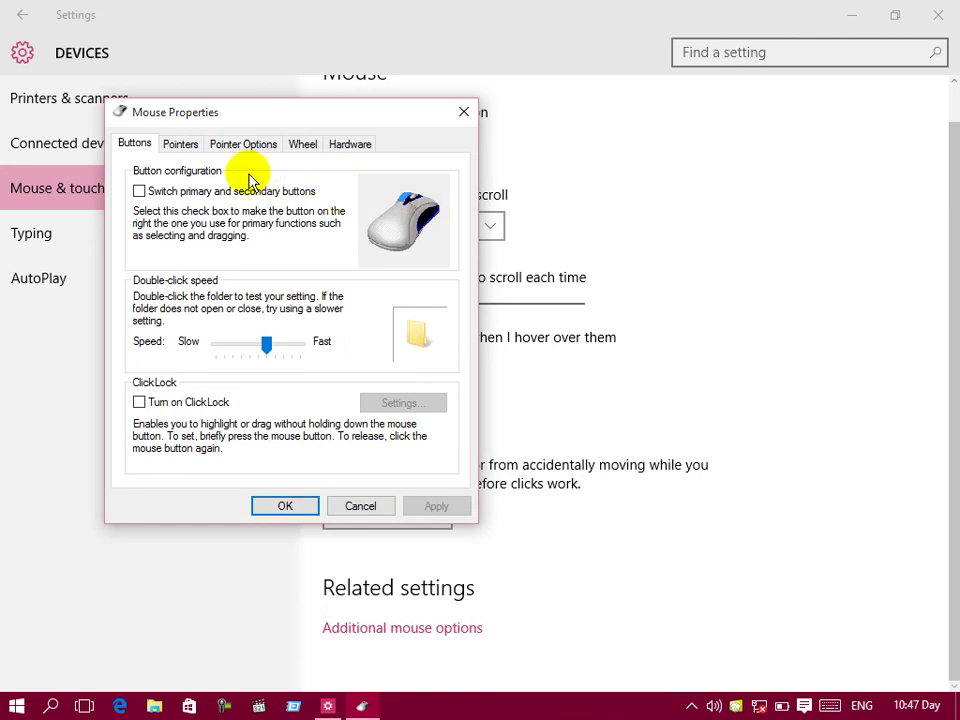
left_click(464, 113)
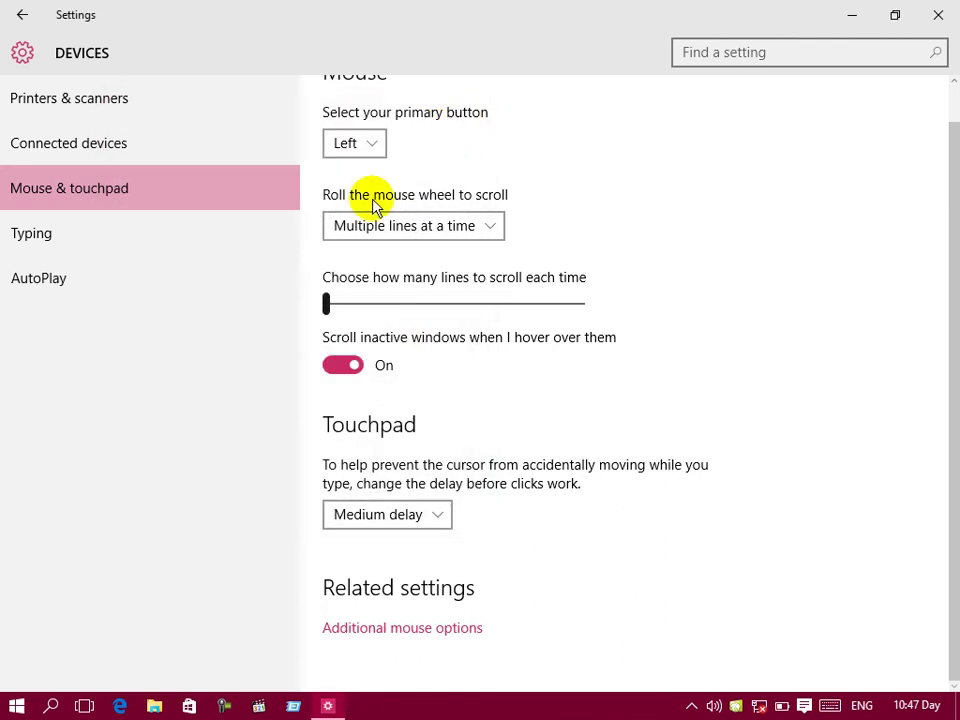
View the Typing settings, open the AutoPlay settings and switch AutoPlay for all media and devices off and back on.
left_click(103, 250)
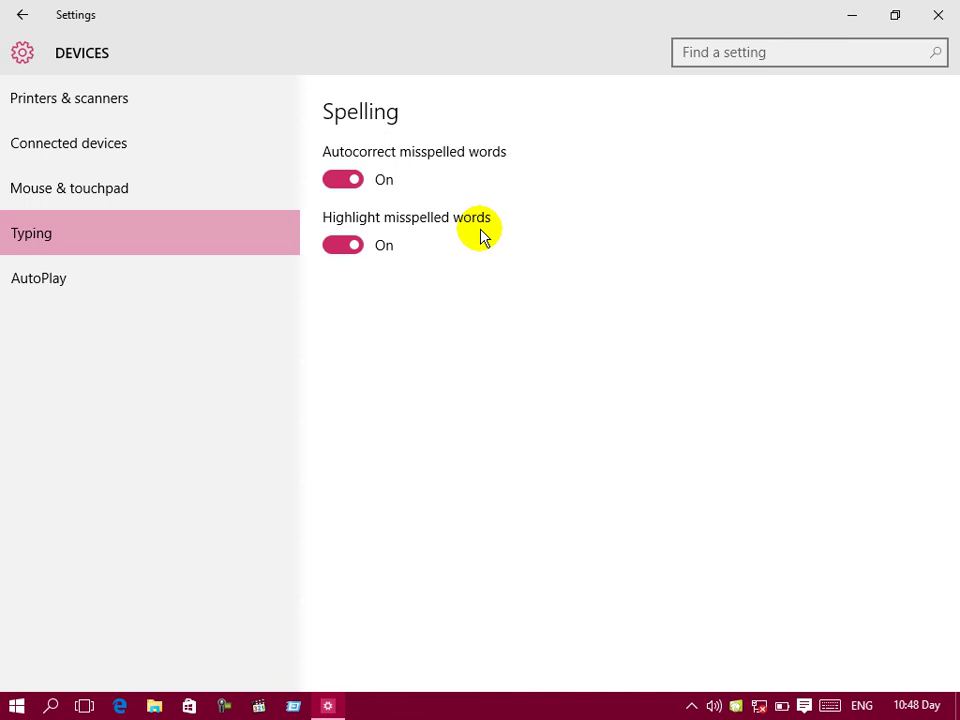
left_click(105, 294)
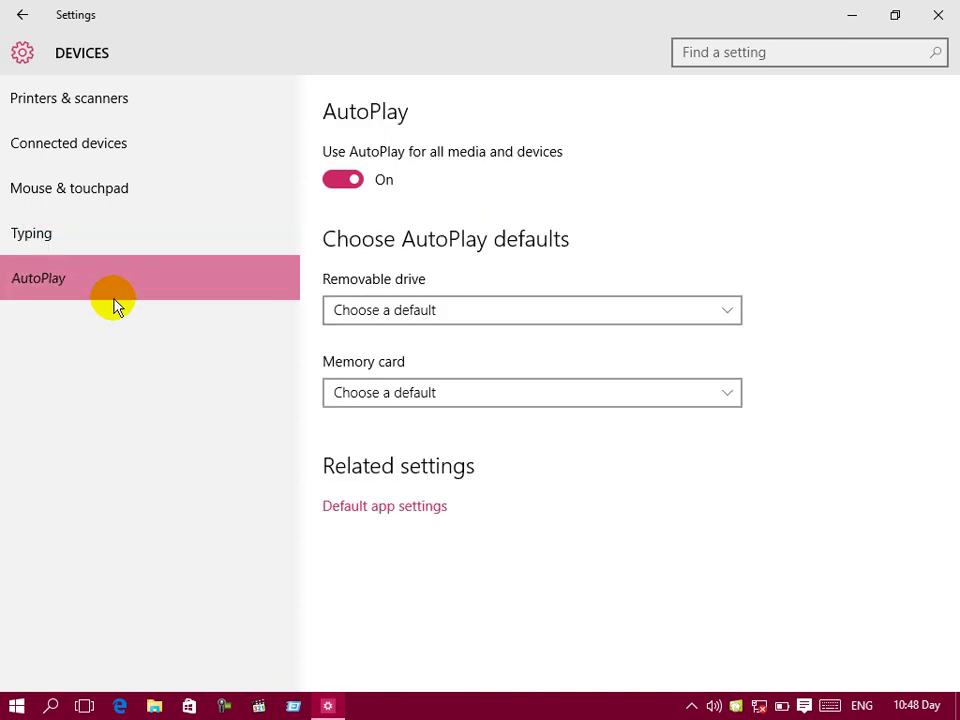
left_click(335, 182)
left_click(358, 182)
Review the AutoPlay default choices for removable drives and memory cards without changing them, and return to the Settings home page.
left_click(369, 312)
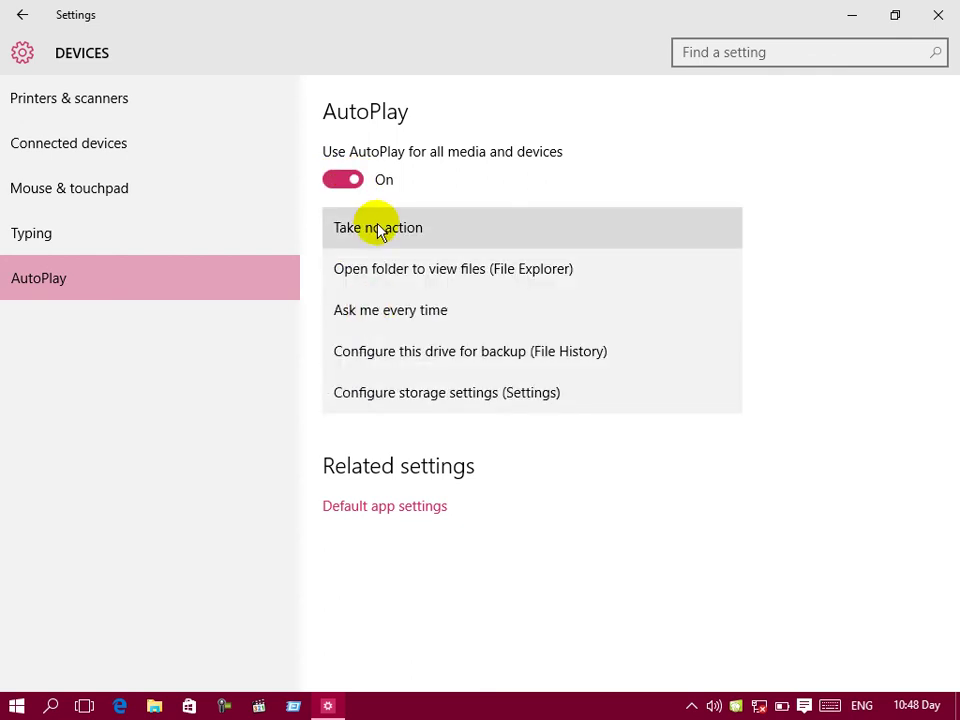
left_click(557, 542)
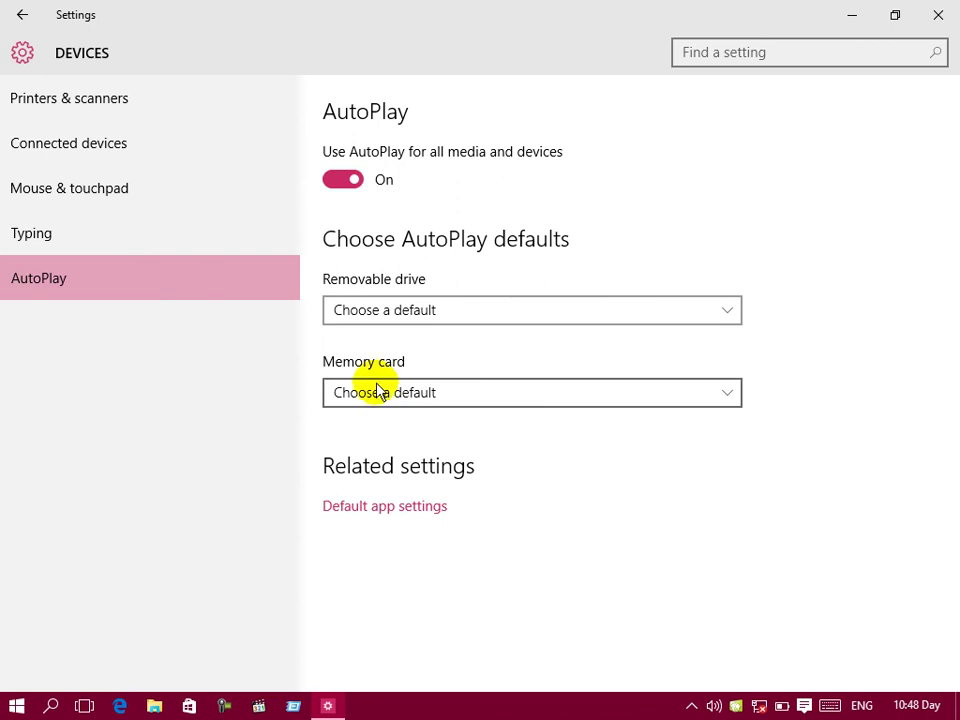
left_click(362, 397)
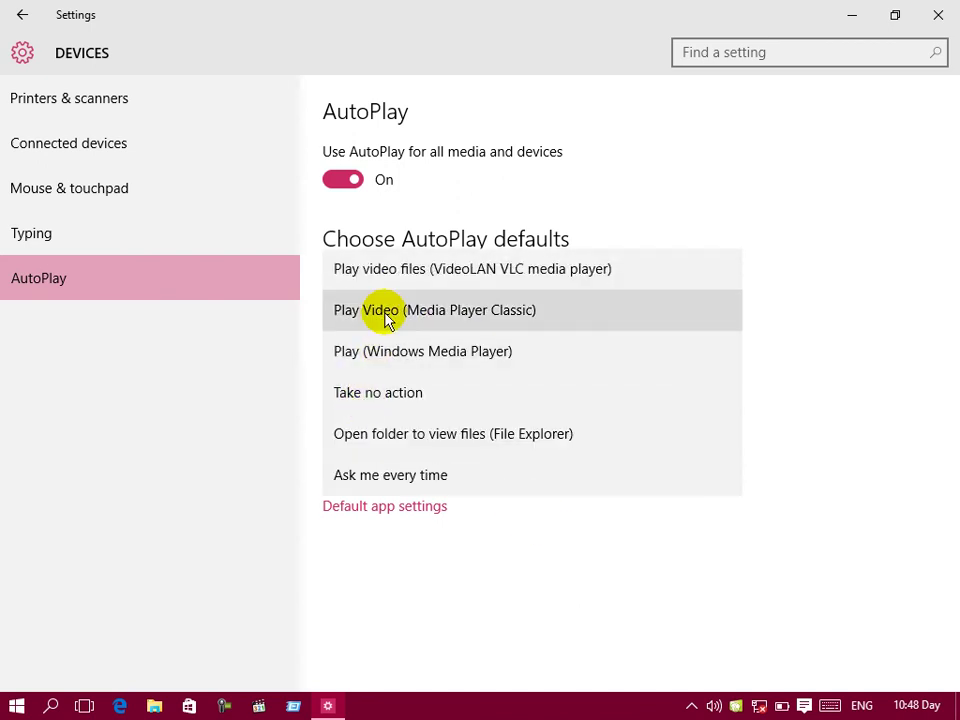
left_click(14, 20)
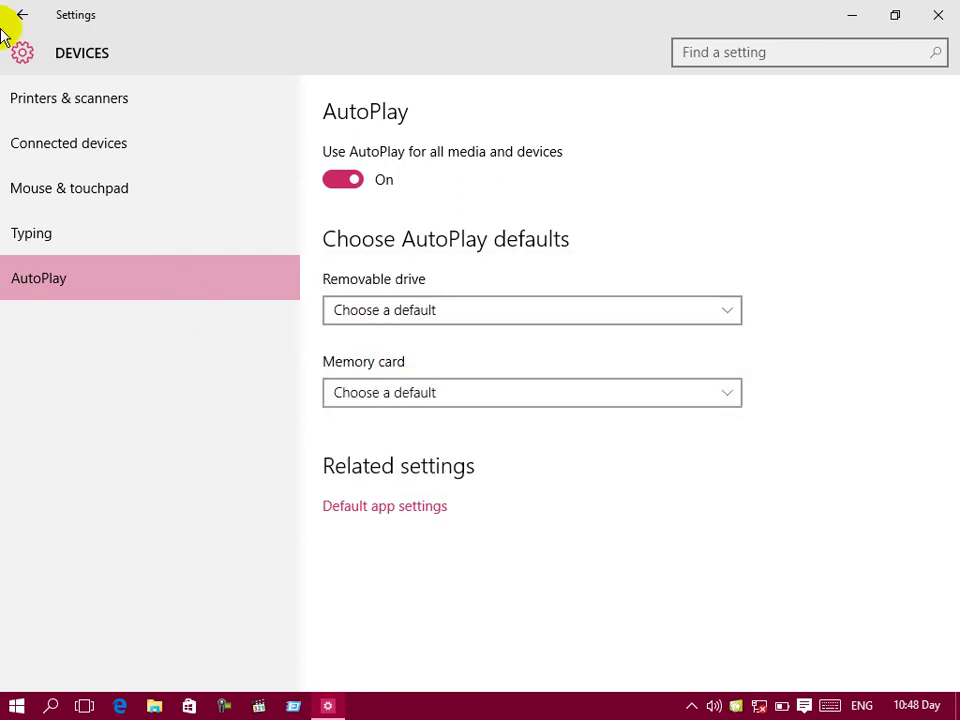
left_click(20, 14)
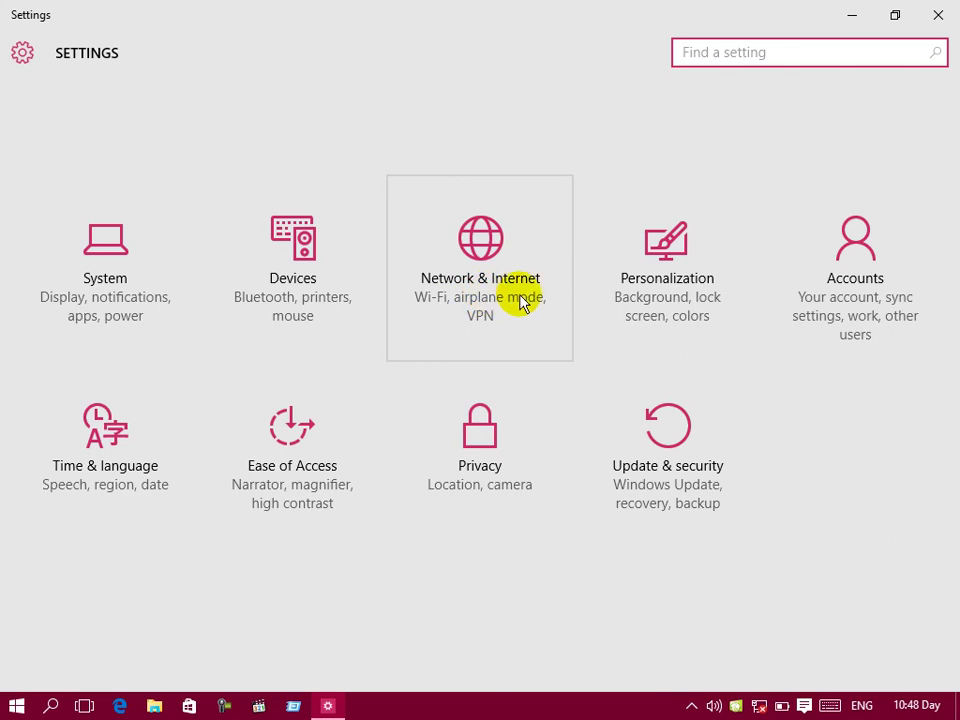
Open the Network & Internet settings and demonstrate airplane mode by switching it on and off several times, leaving it off.
left_click(500, 250)
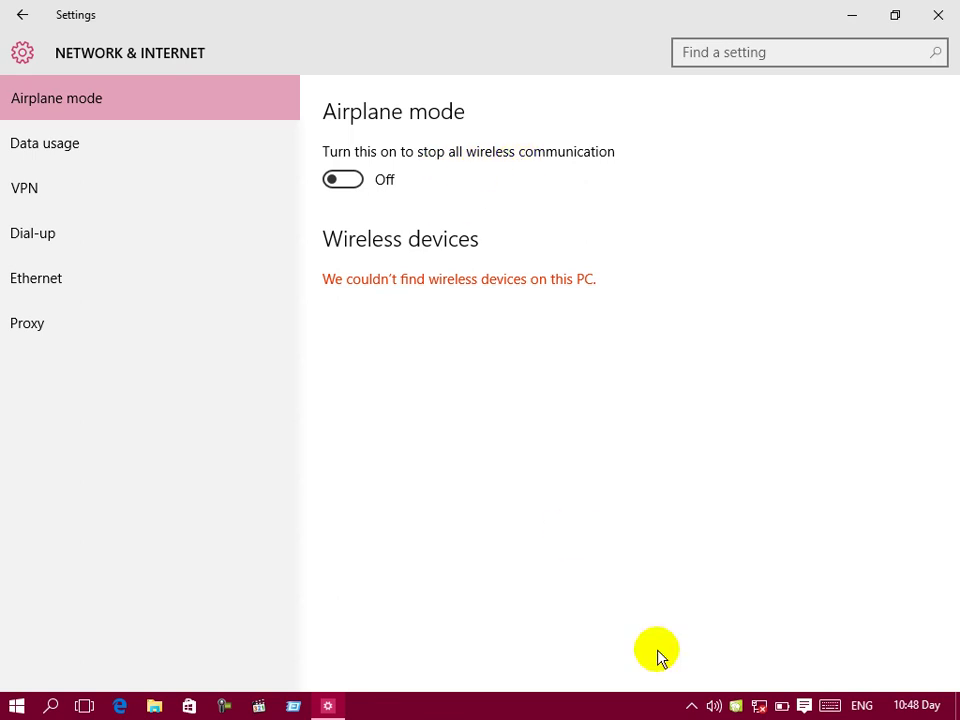
left_click(354, 180)
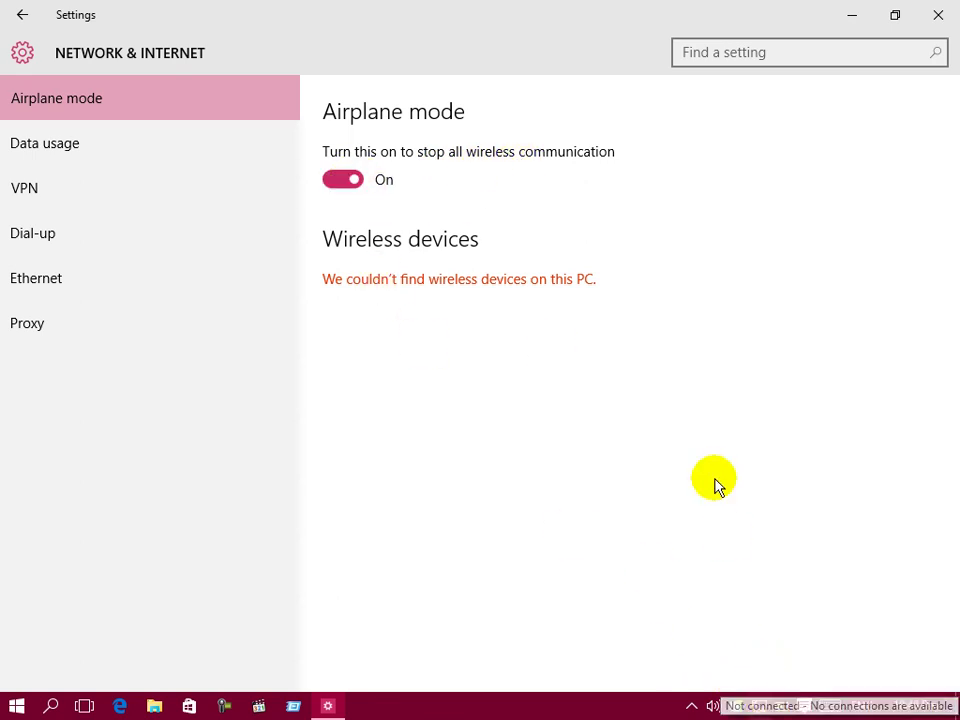
mouse_move(759, 712)
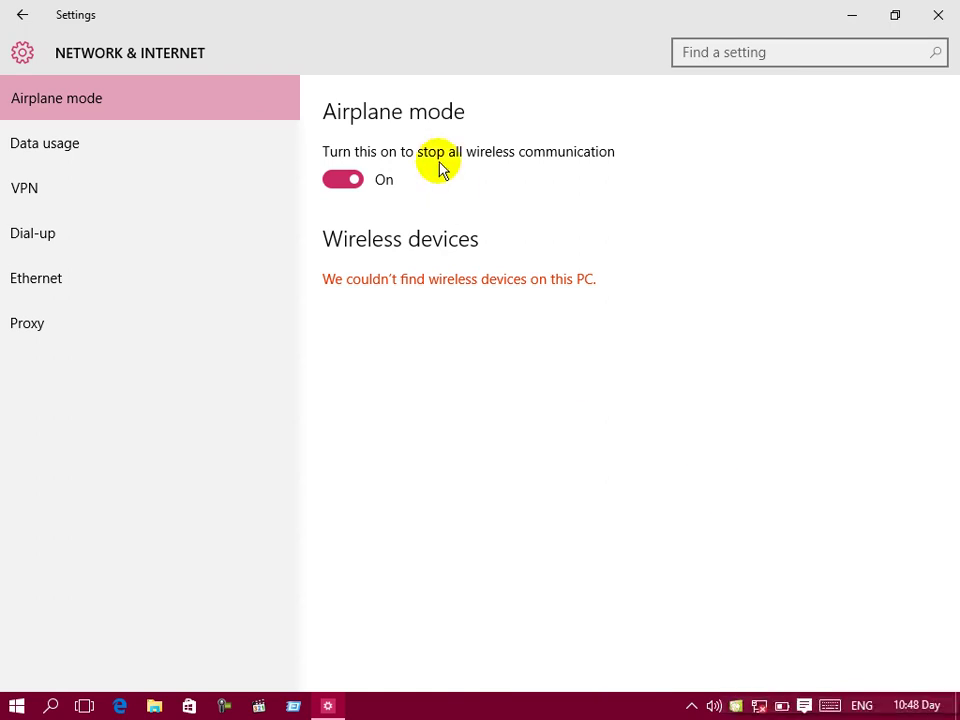
left_click(338, 184)
left_click(351, 184)
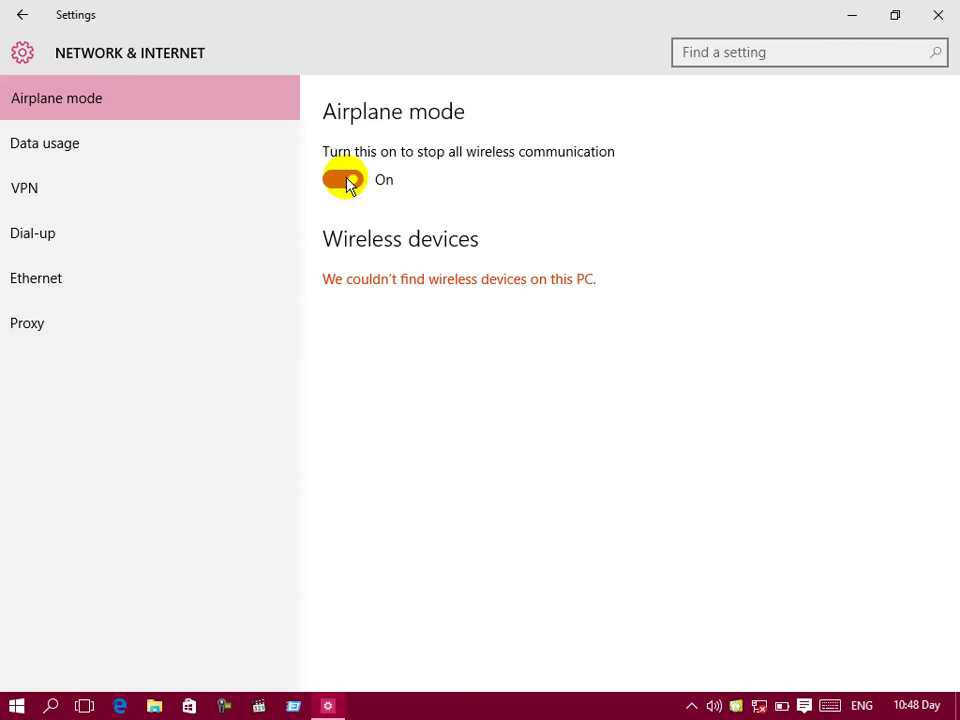
left_click(345, 183)
left_click(357, 185)
left_click(340, 182)
left_click(362, 185)
left_click(338, 182)
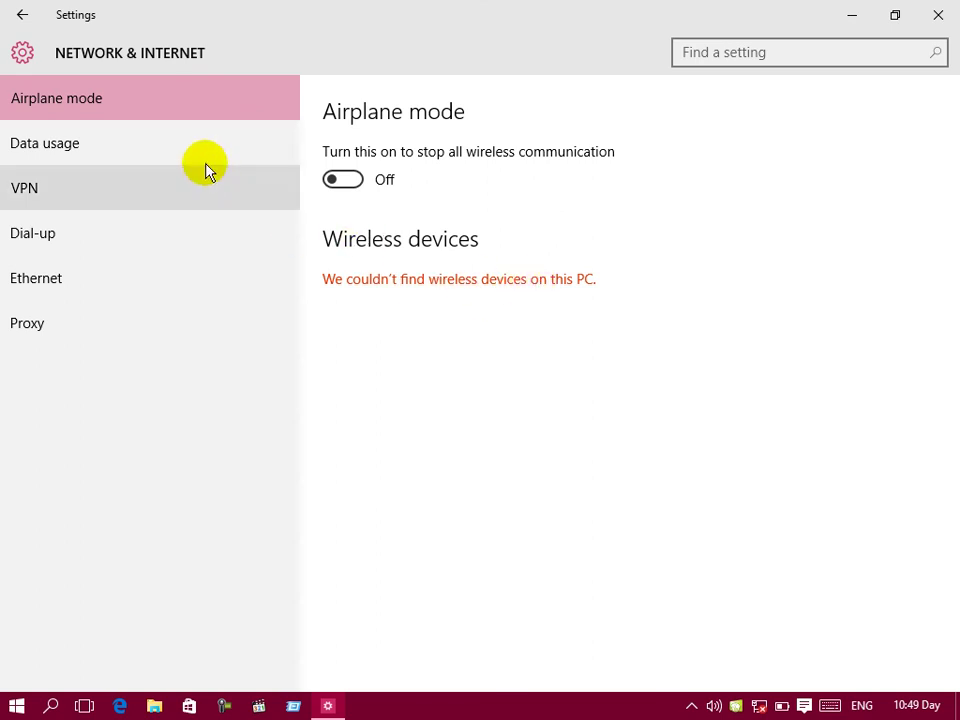
Open the Data usage page, view the usage details per app and close Settings.
left_click(178, 160)
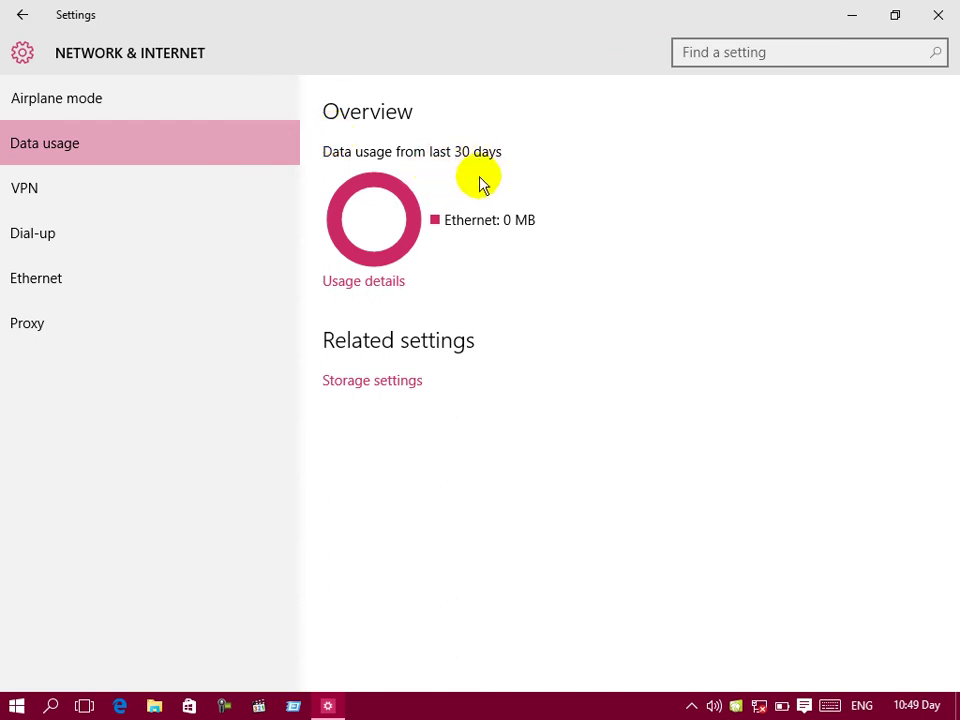
left_click(389, 291)
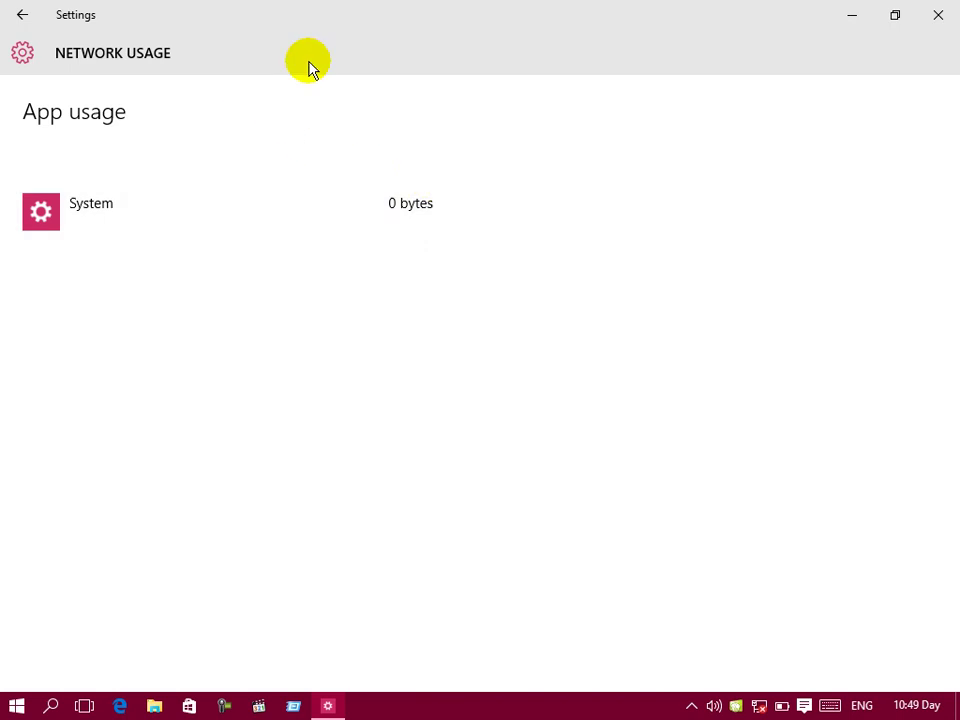
left_click(941, 20)
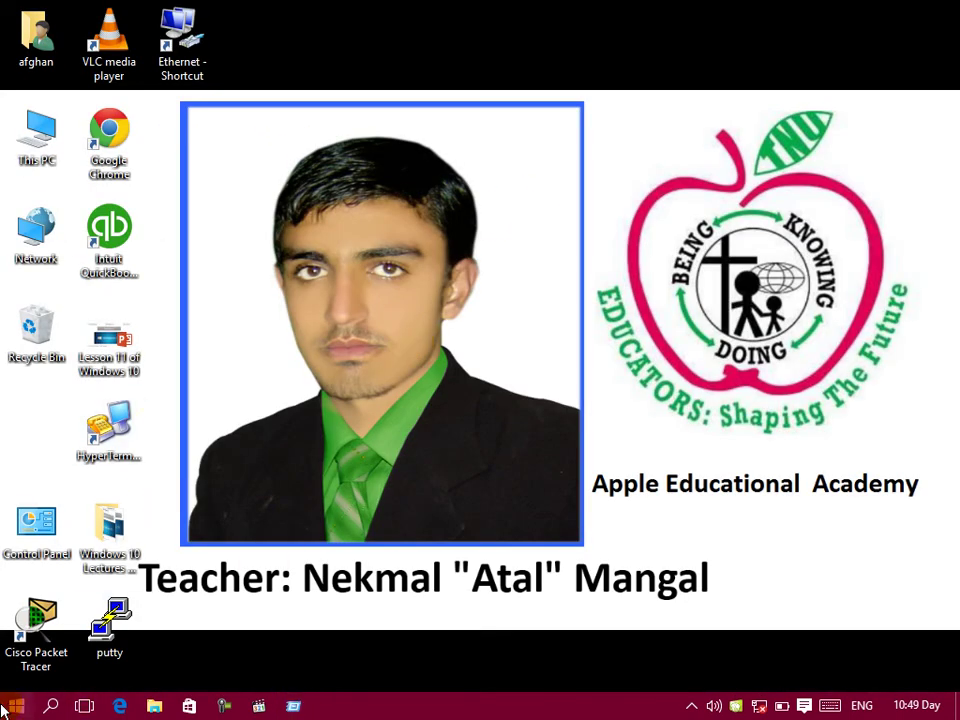
Reopen Settings from the Start menu and return to the Data usage page of Network & Internet.
key("super")
left_click(26, 616)
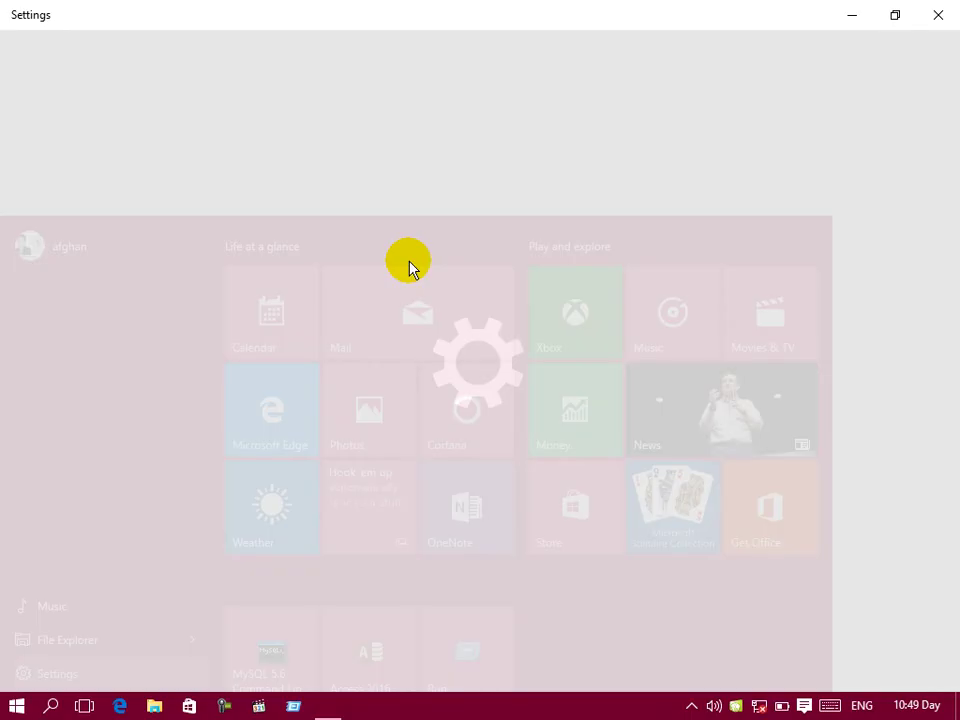
left_click(504, 294)
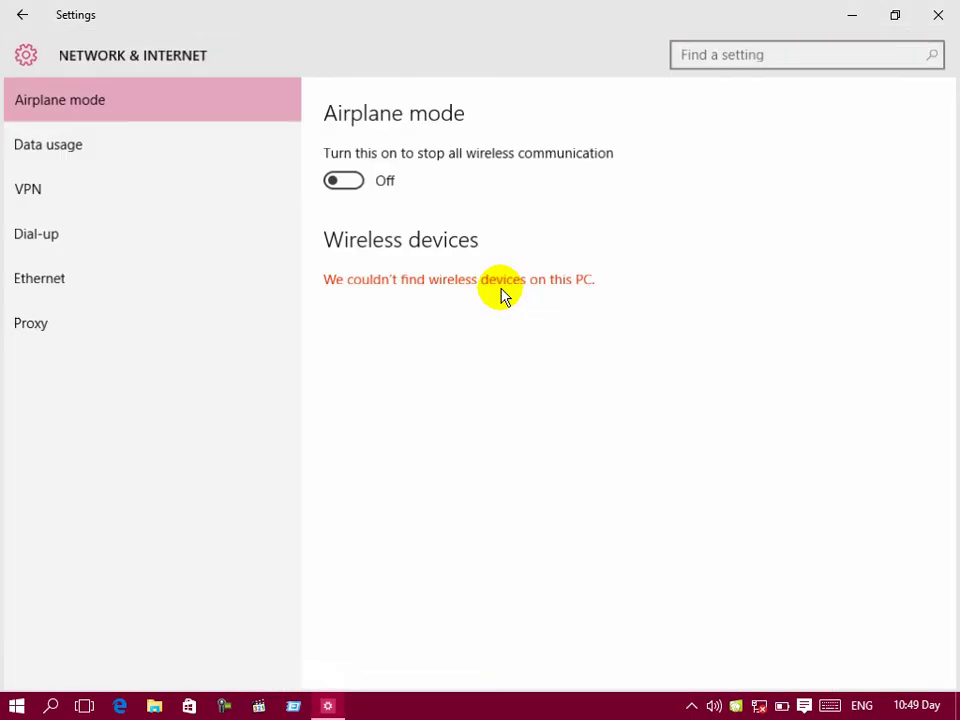
left_click(79, 159)
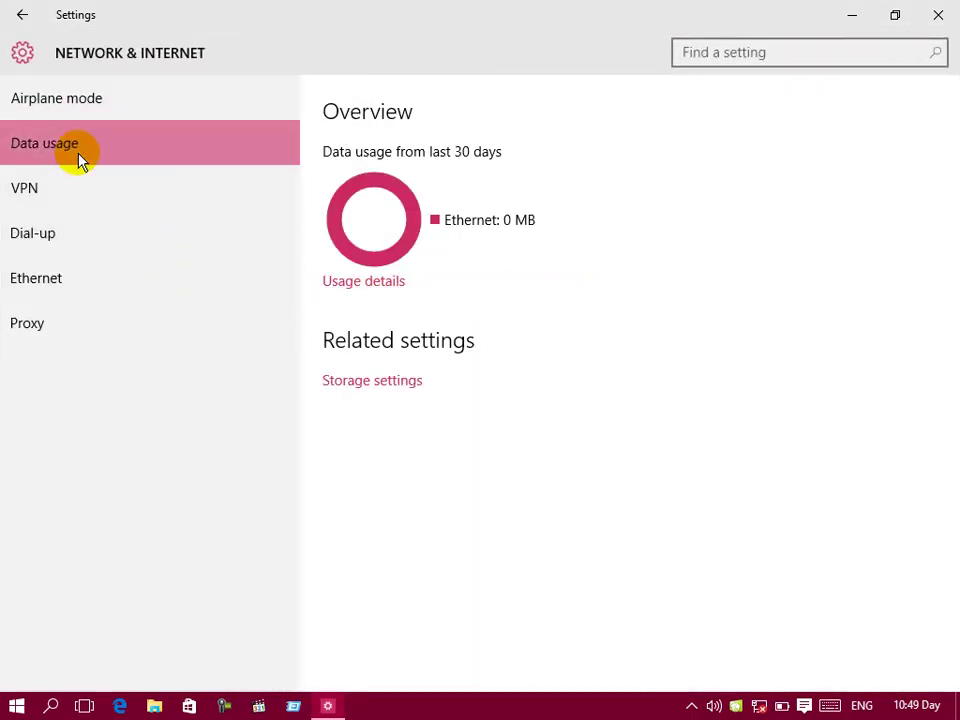
Open the VPN page, review the add-connection form with the Windows (built-in) provider selected, and cancel it without saving.
left_click(60, 200)
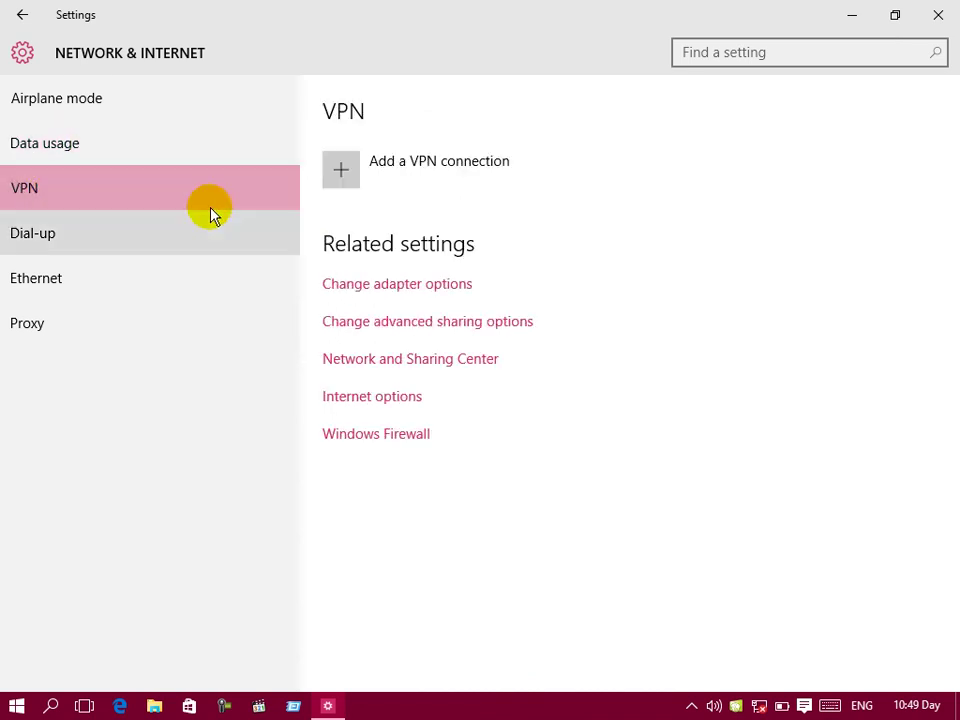
left_click(347, 172)
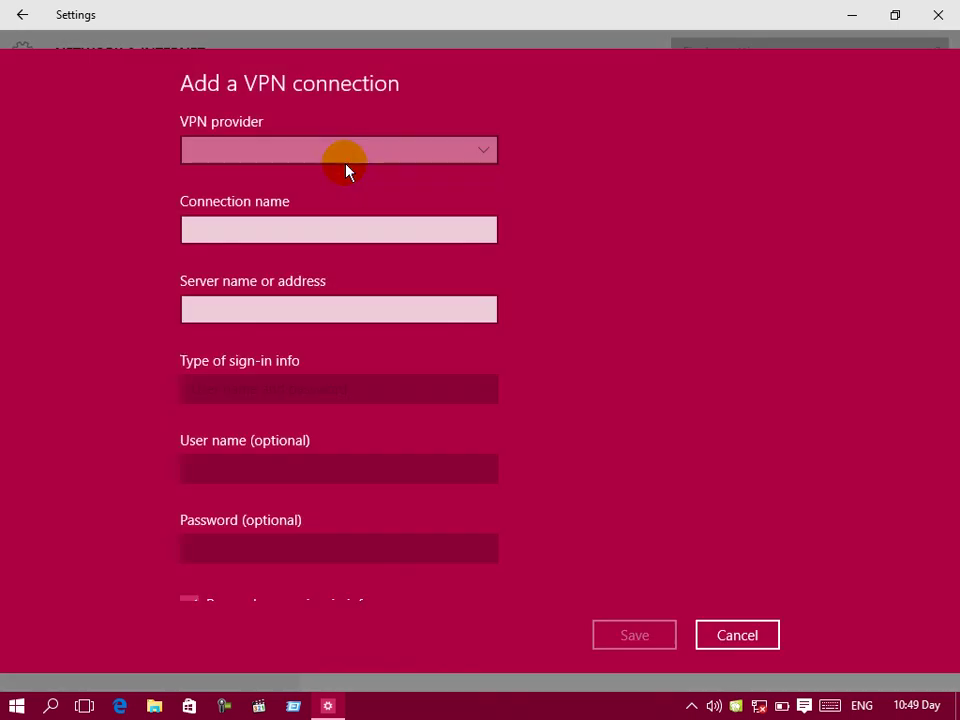
left_click(246, 152)
left_click(253, 155)
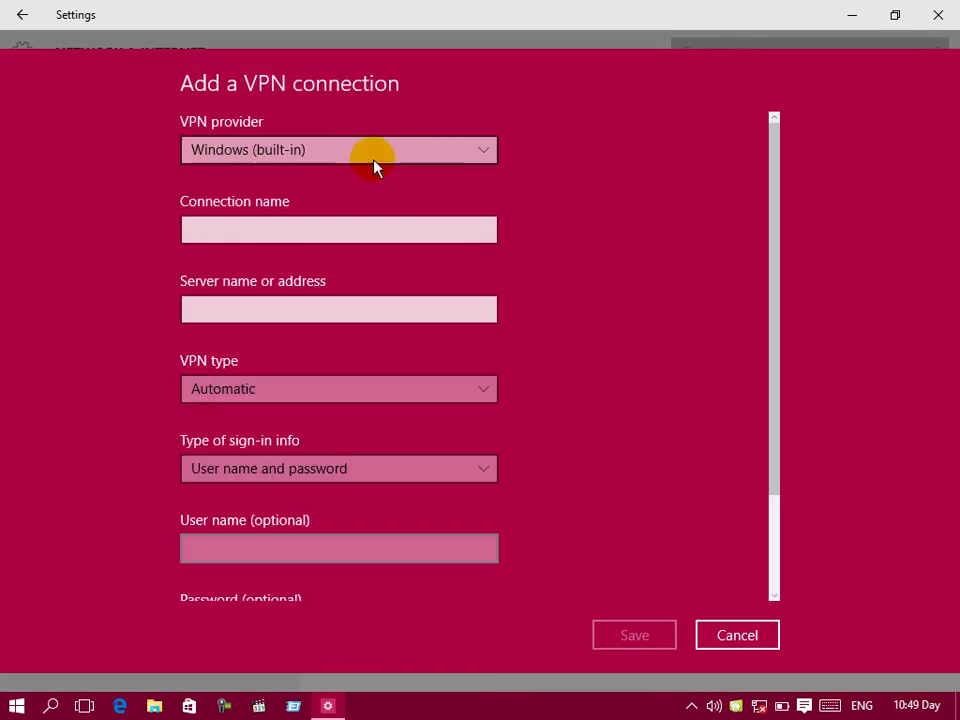
left_click(259, 229)
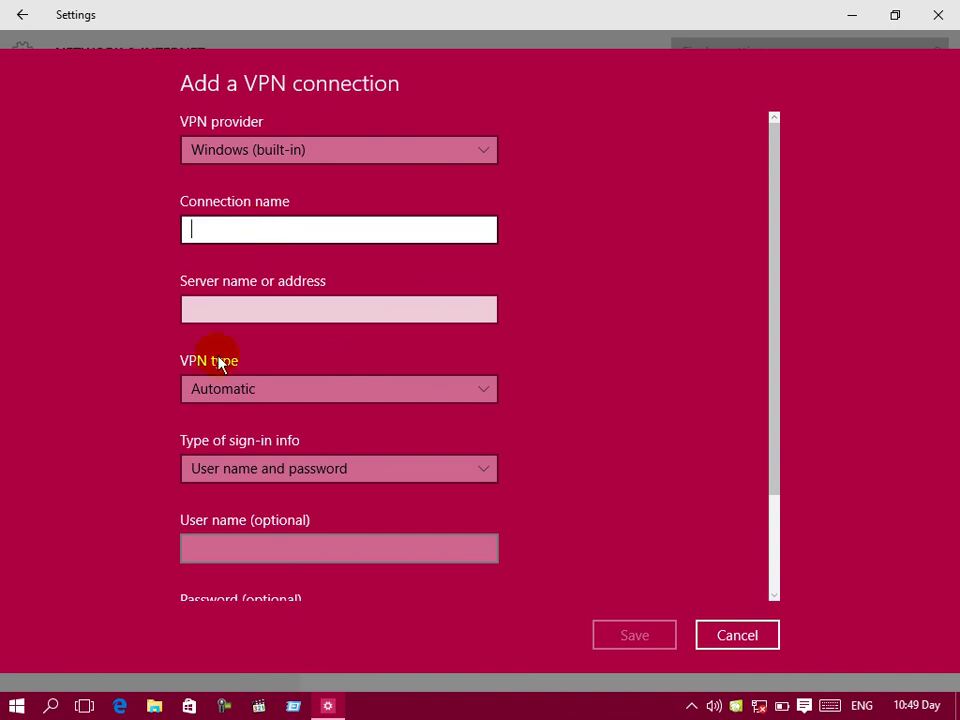
left_click(231, 302)
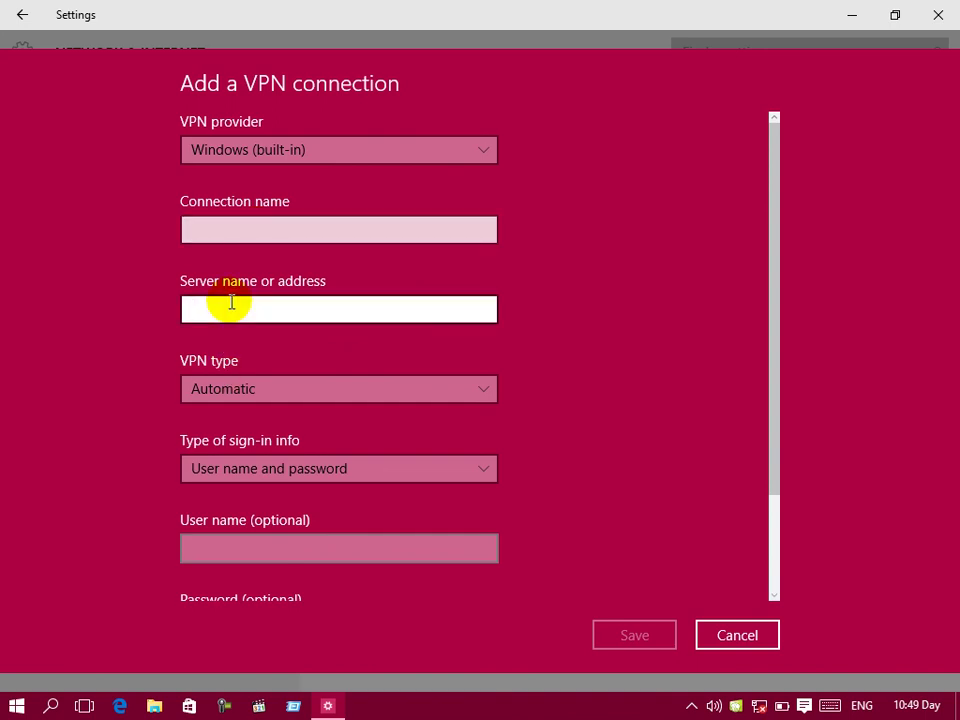
left_click(229, 382)
left_click(231, 389)
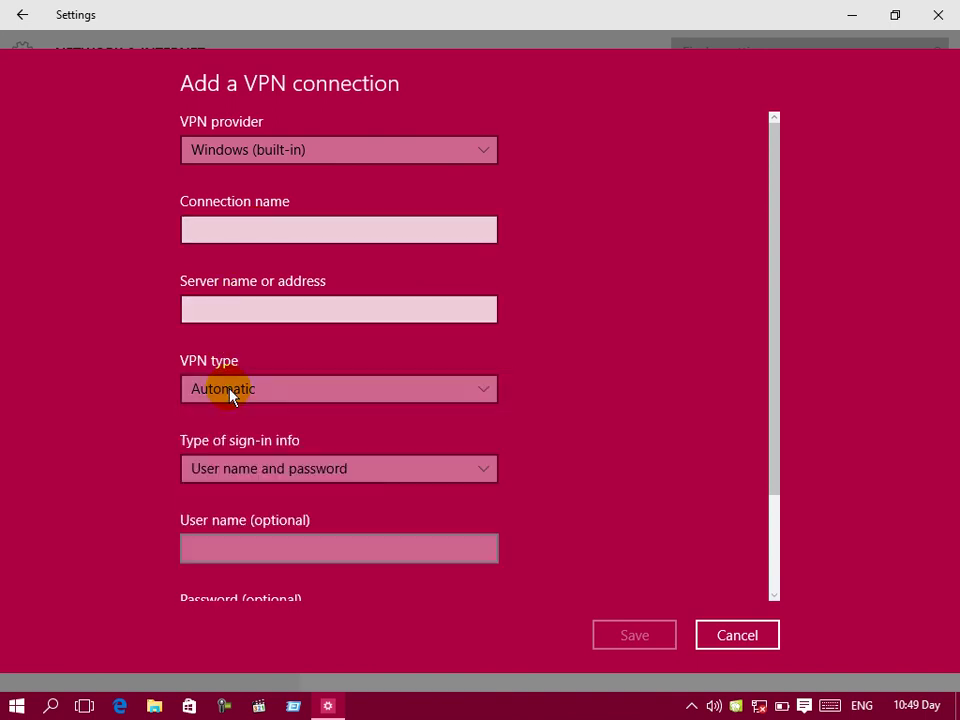
left_click(229, 474)
left_click(231, 470)
left_click(212, 540)
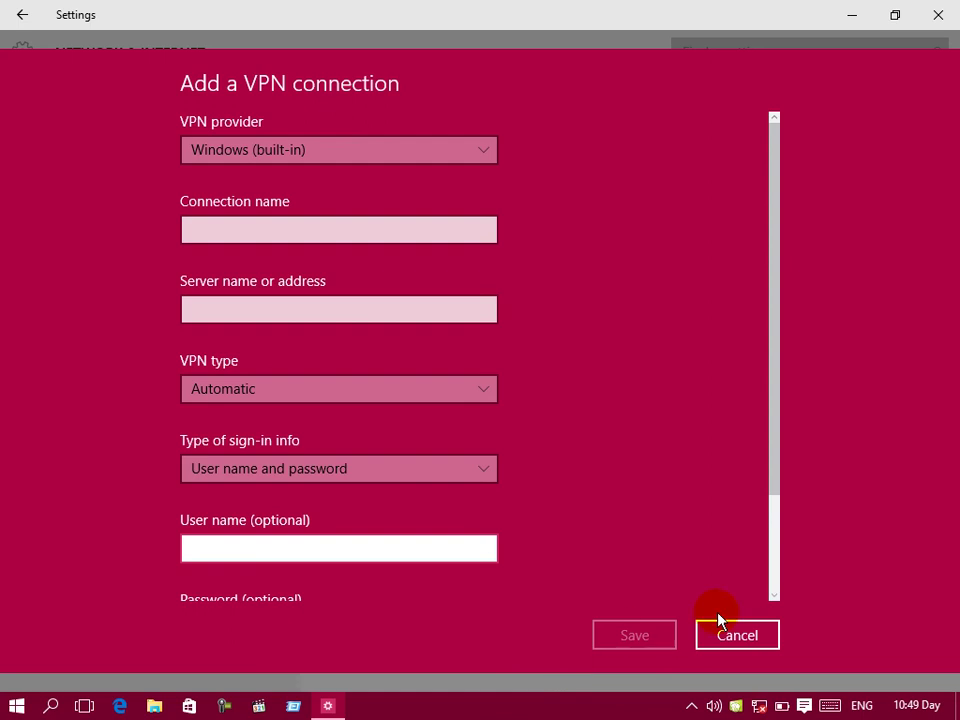
left_click(729, 636)
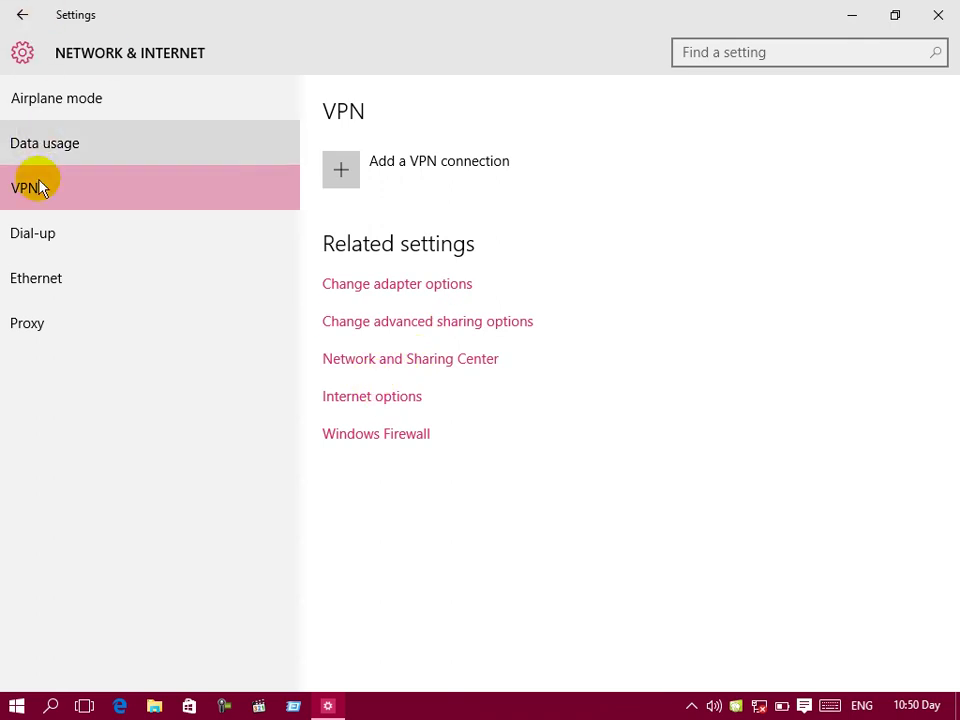
View the Dial-up, Ethernet and Proxy pages of Network & Internet, examining the automatic and manual proxy setup options.
left_click(38, 245)
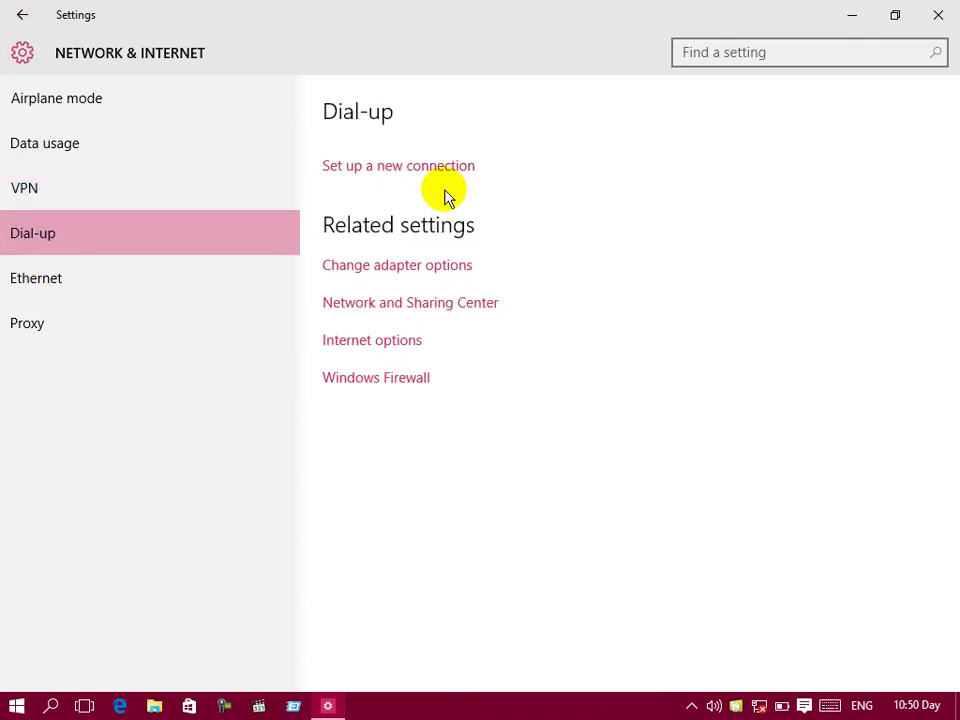
left_click(84, 287)
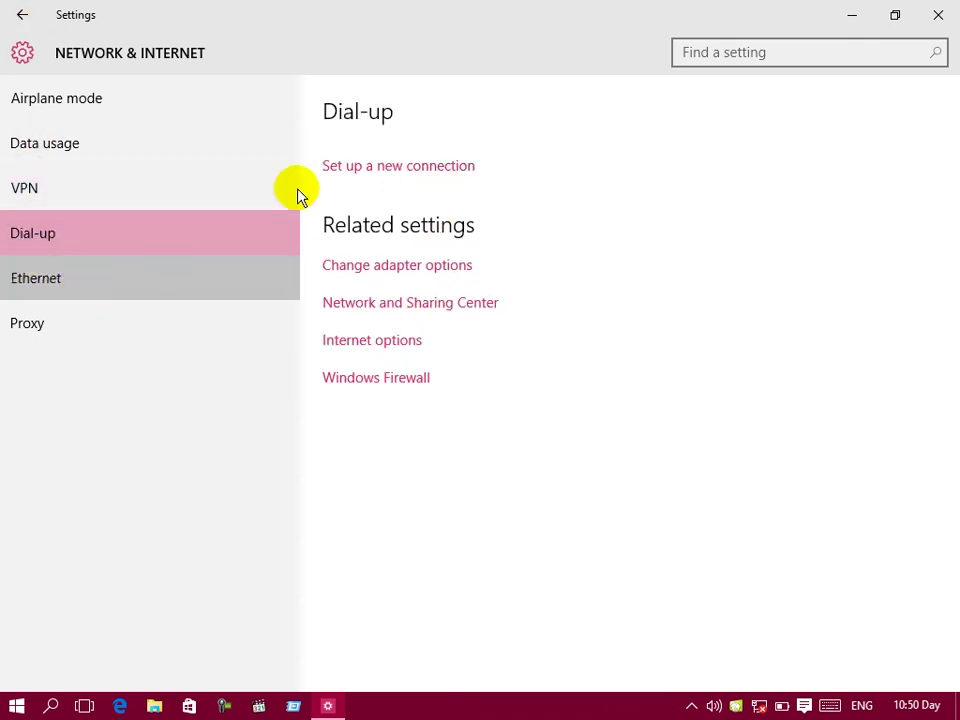
left_click(10, 322)
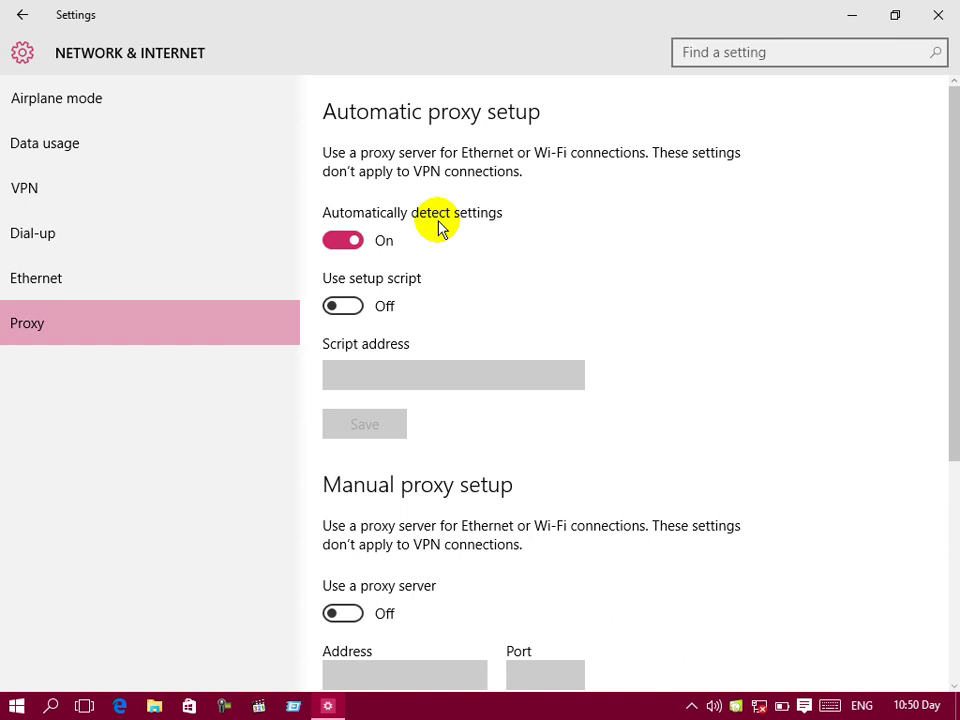
scroll(438, 228, "down", 2)
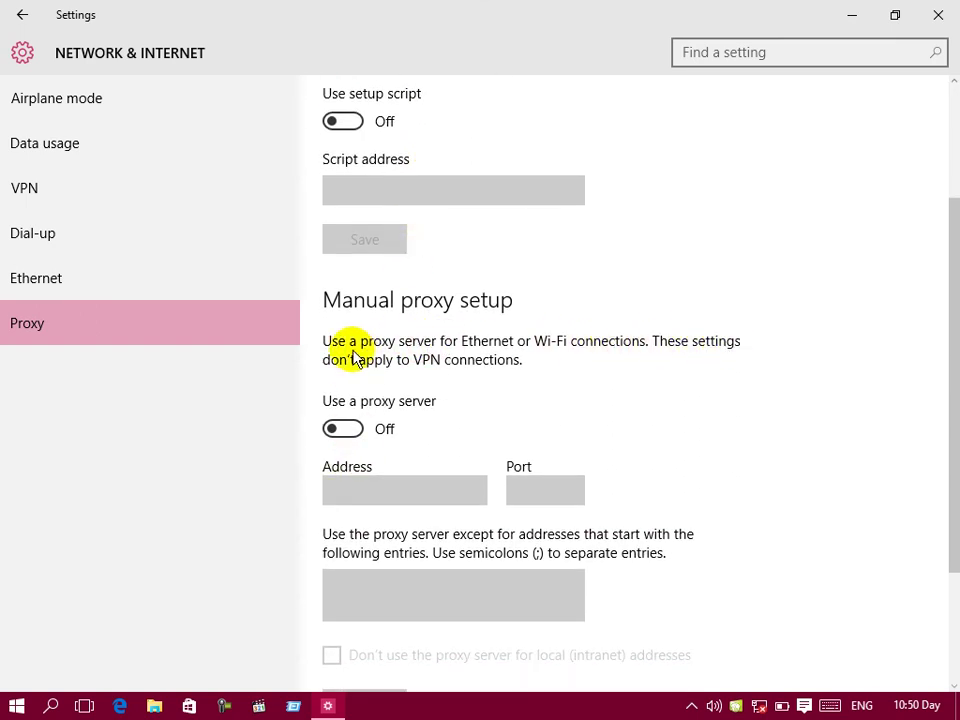
scroll(463, 365, "down", 2)
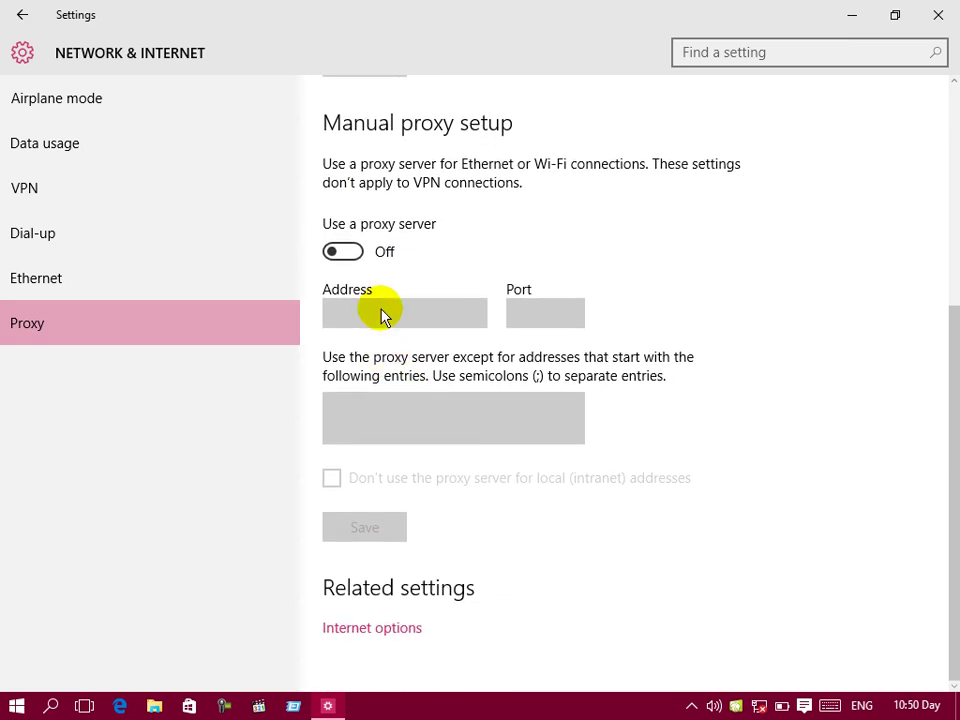
Turn on the use of a proxy server, show its address and port fields, and return to the Settings home page.
left_click(345, 252)
left_click(386, 308)
left_click(556, 317)
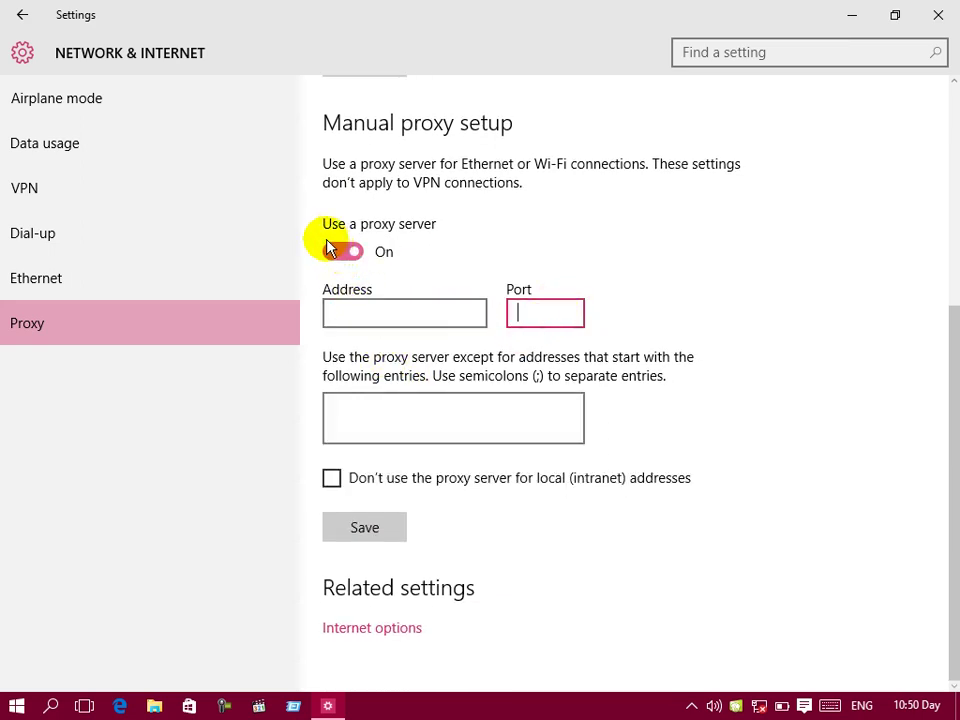
left_click(20, 16)
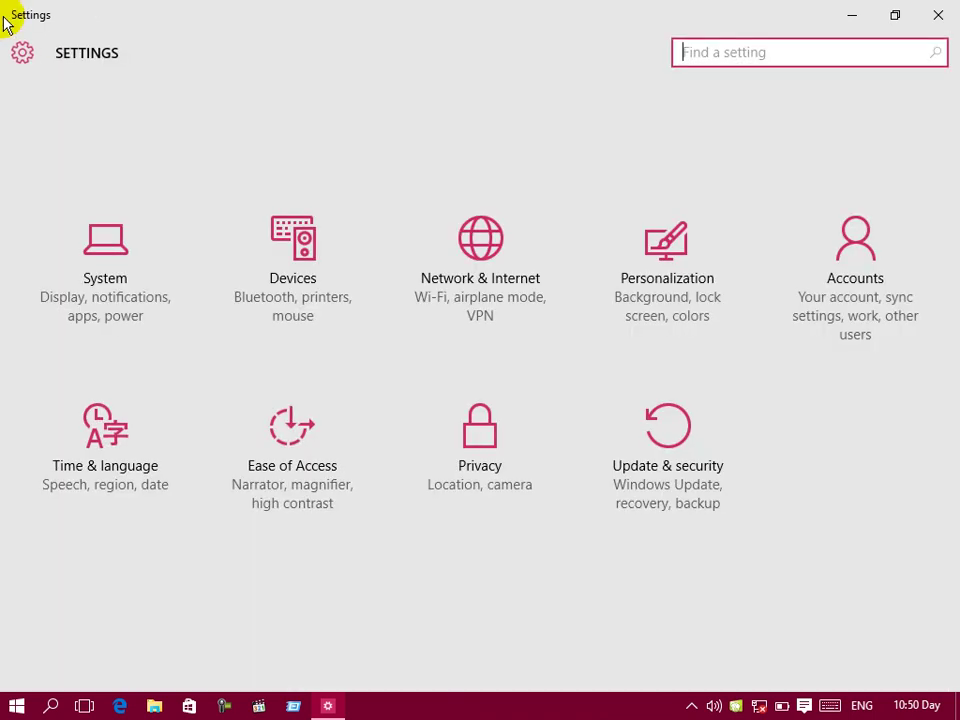
View the Personalization, Accounts, Time & language and Ease of Access categories one after another, returning to the Settings home page each time.
left_click(667, 295)
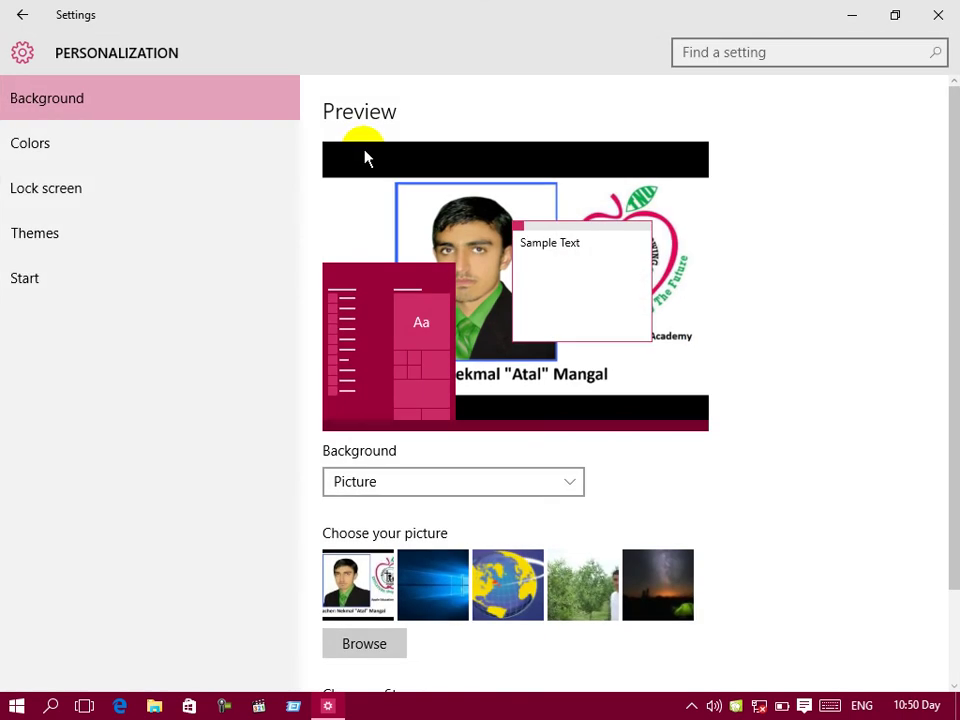
left_click(20, 15)
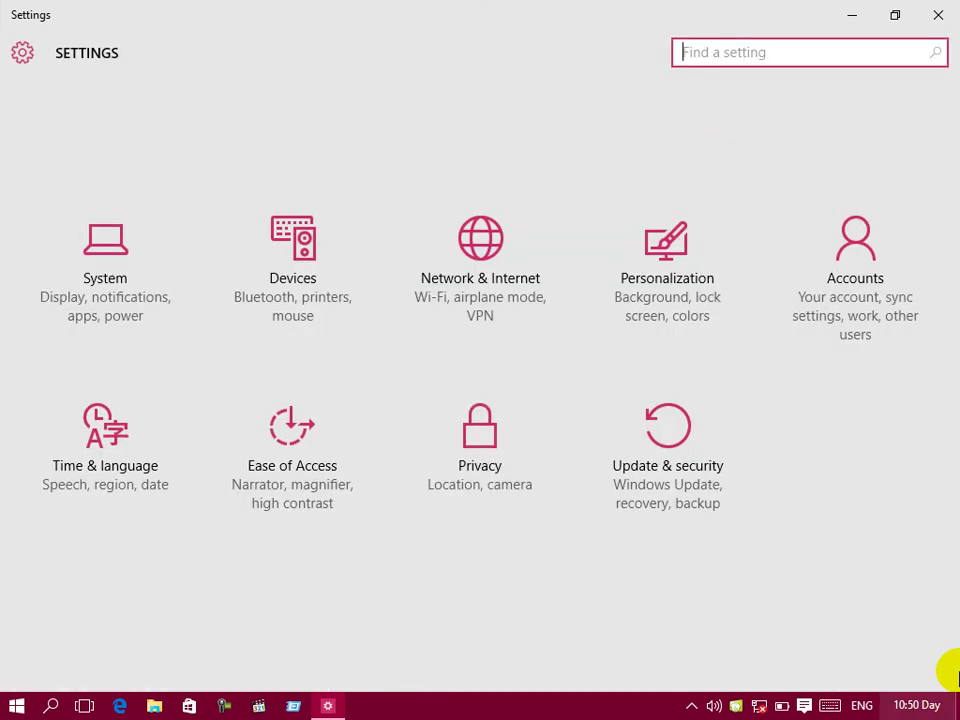
left_click(905, 285)
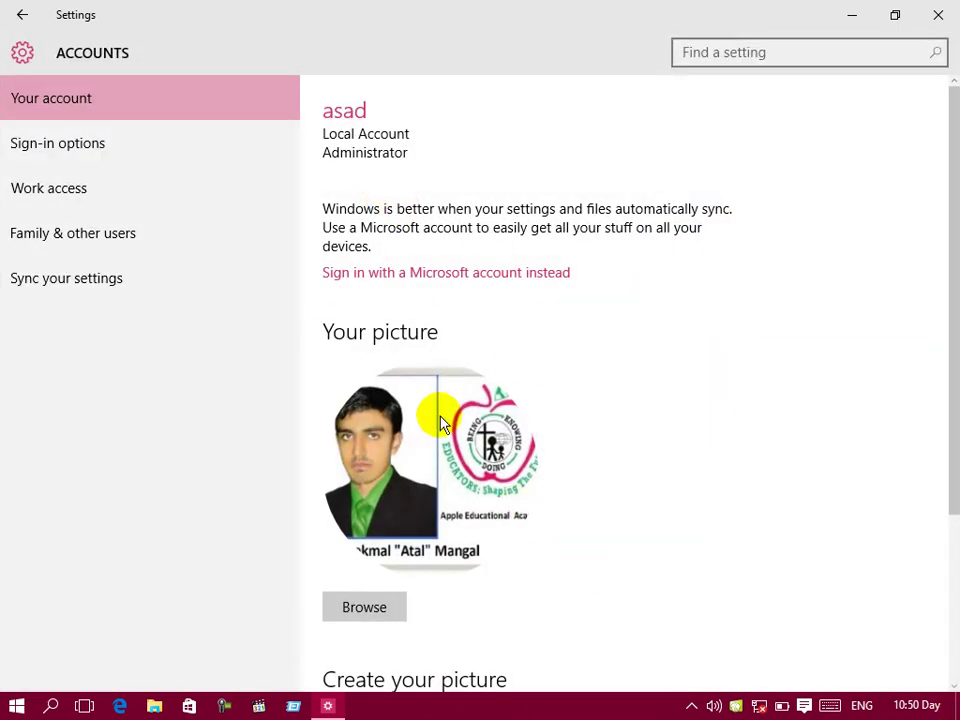
left_click(18, 15)
left_click(146, 461)
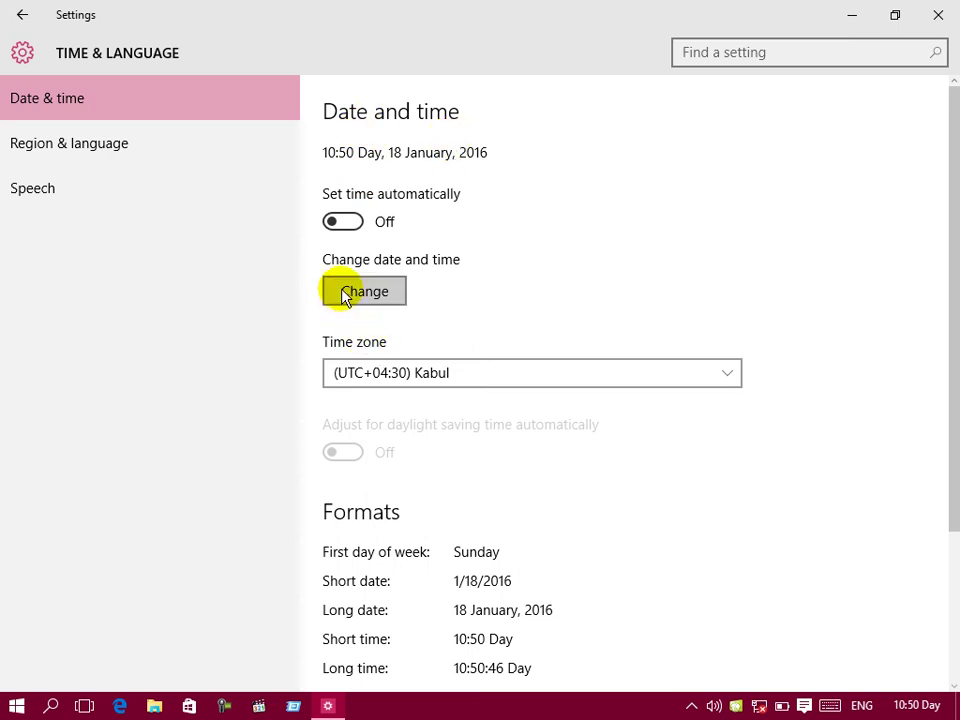
left_click(19, 20)
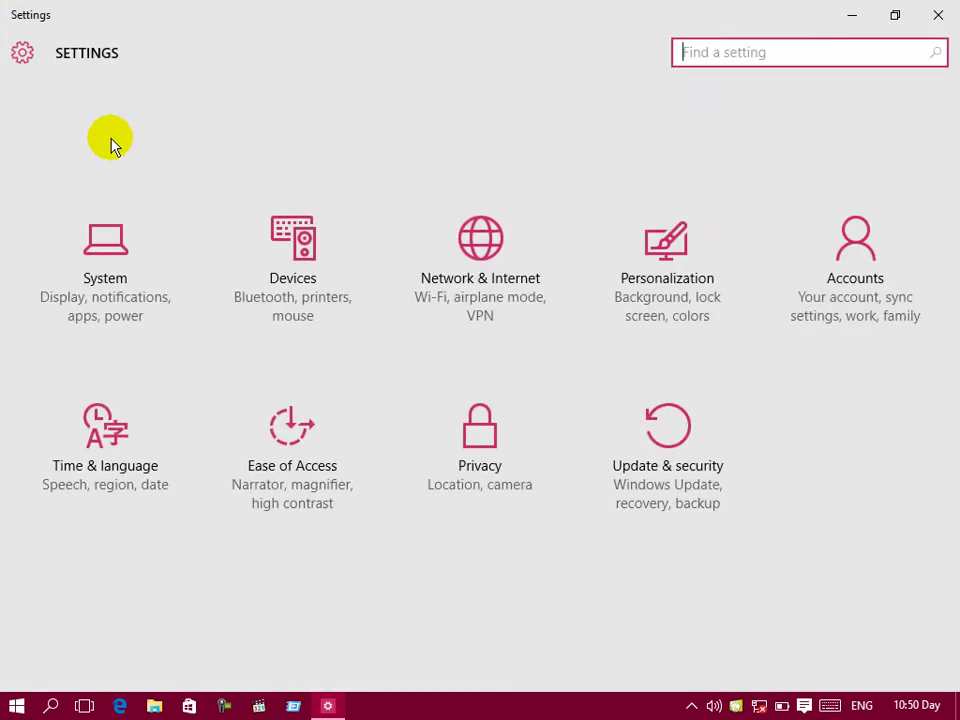
left_click(318, 483)
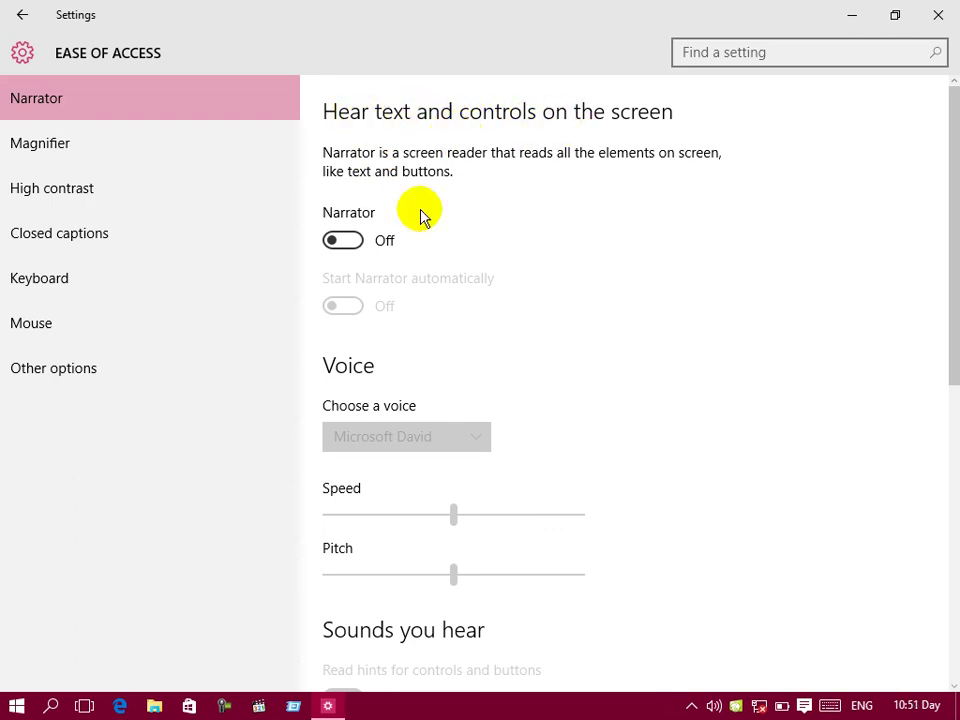
left_click(14, 50)
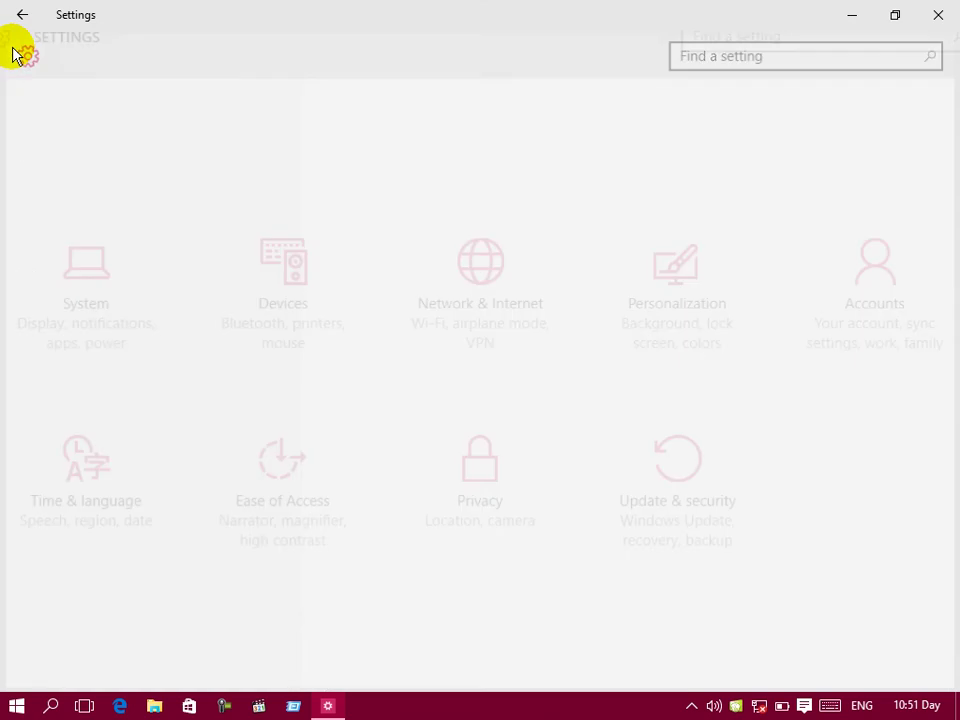
Look through the General, Location, Camera and Microphone pages of the Privacy settings and return to the Settings home page.
left_click(493, 445)
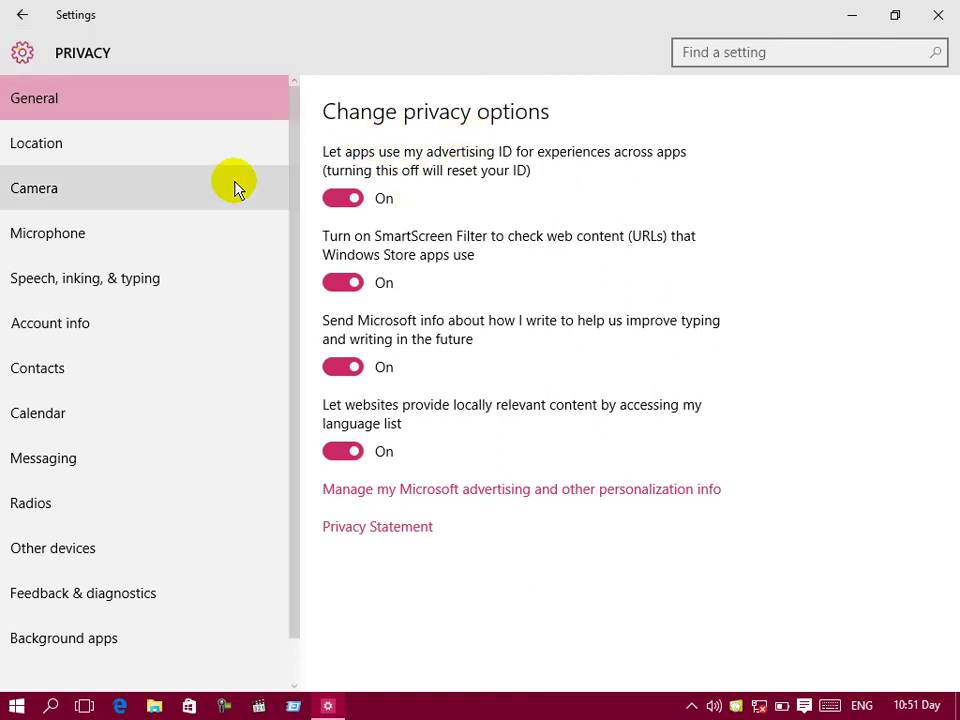
left_click(78, 143)
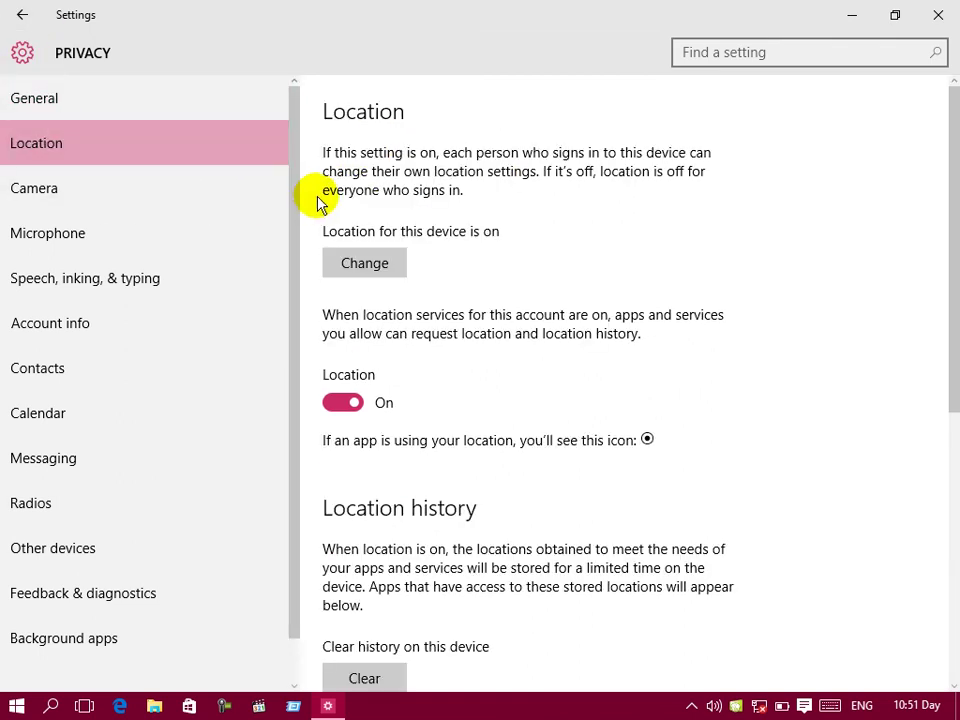
left_click(98, 190)
left_click(80, 236)
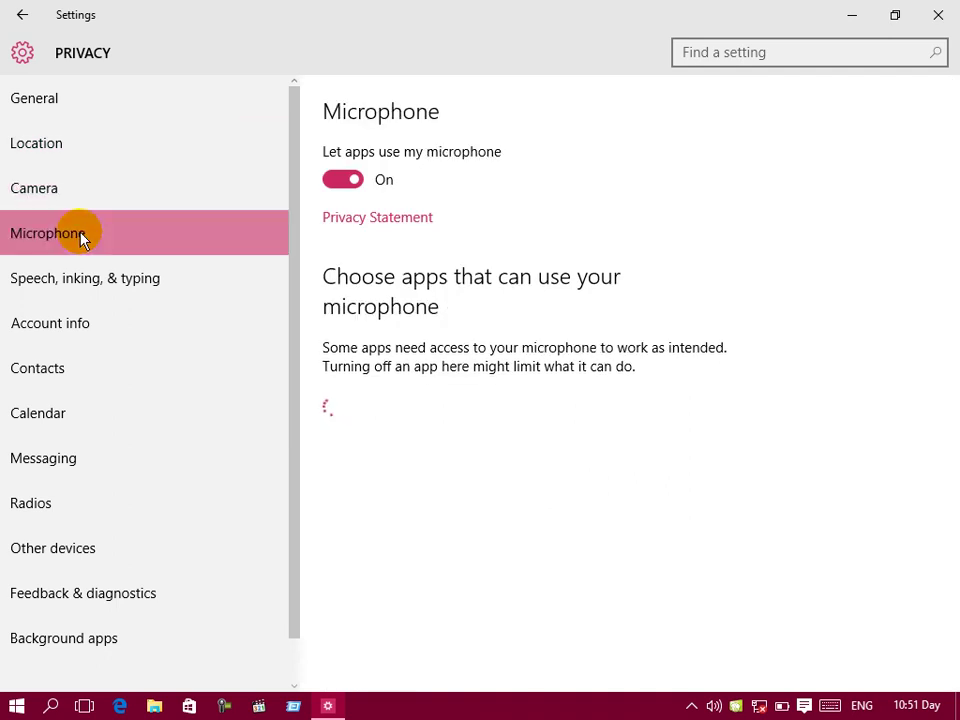
left_click(22, 16)
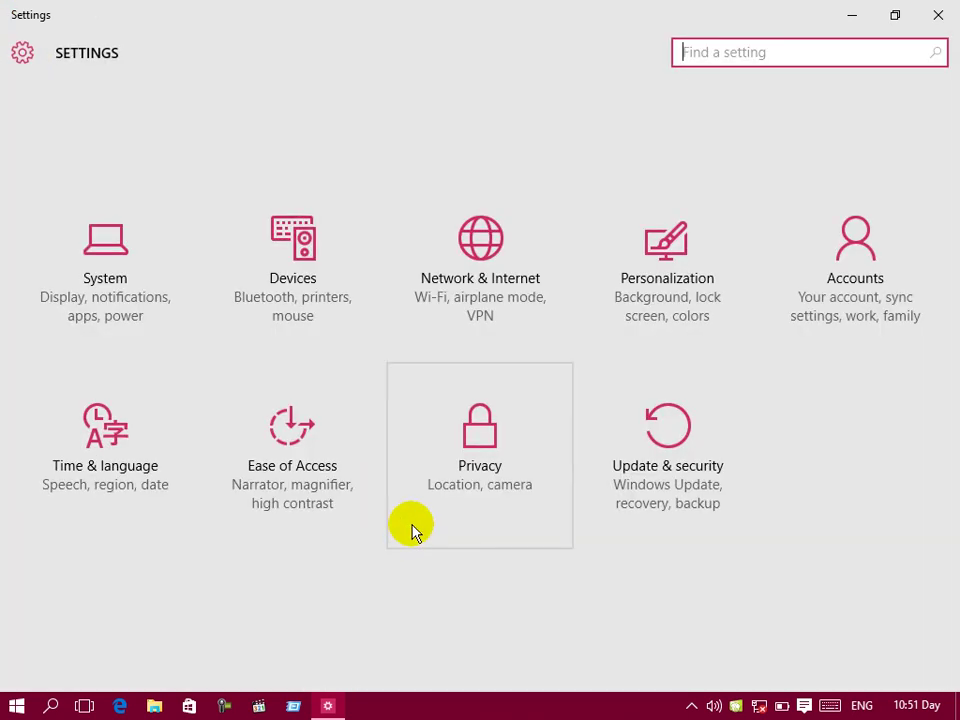
Review the Windows Update, Windows Defender, Backup, Recovery and For developers pages of Update & security, and return to the Settings home page.
left_click(630, 480)
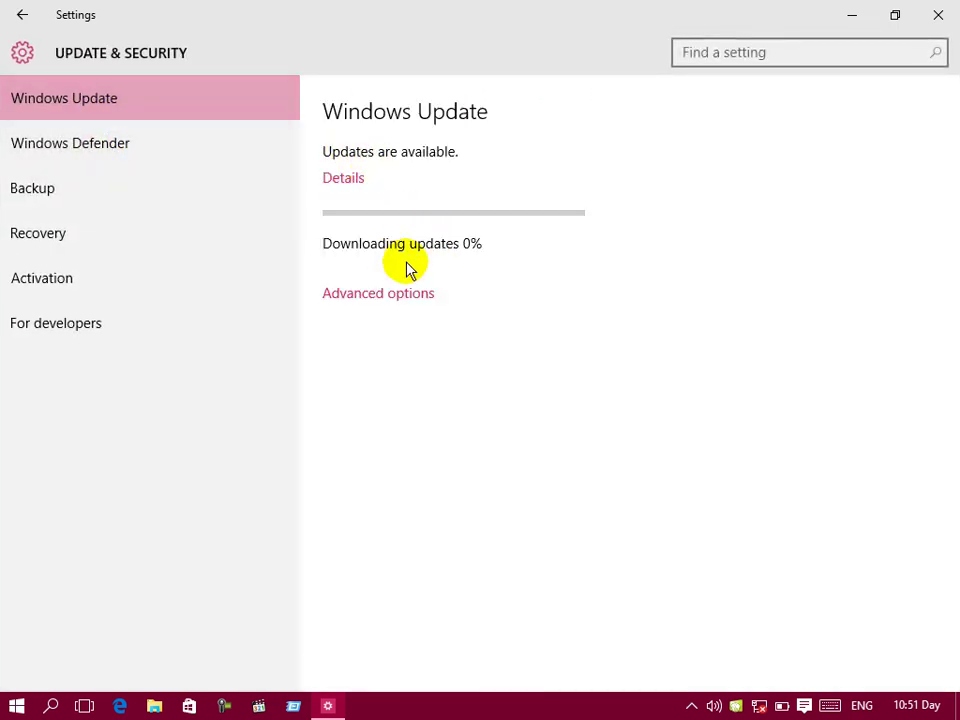
left_click(75, 157)
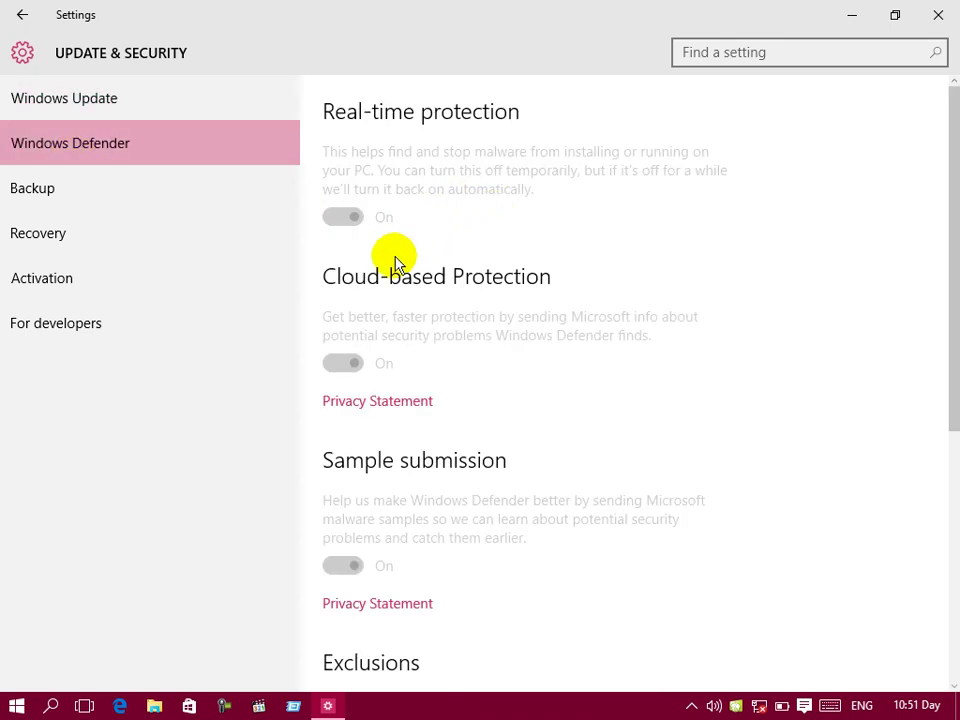
left_click(50, 194)
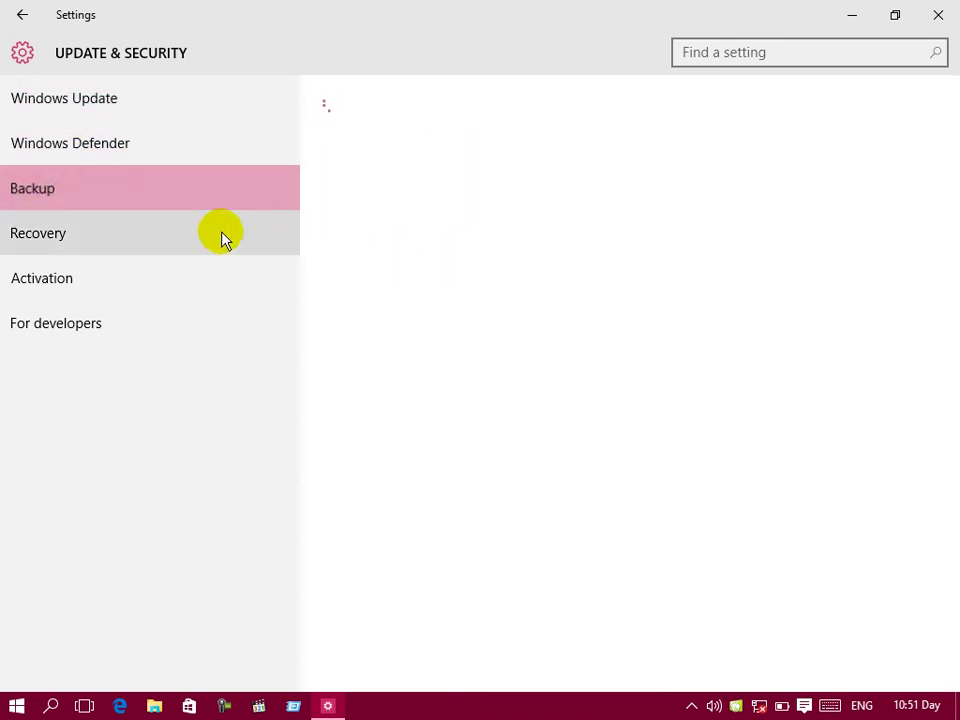
left_click(104, 247)
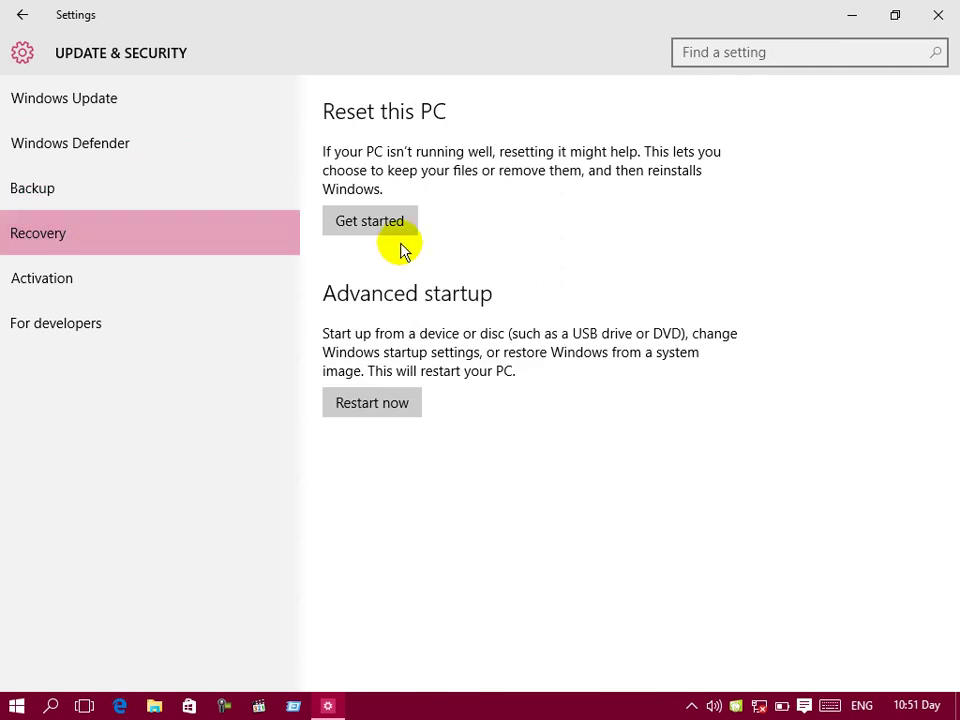
left_click(101, 330)
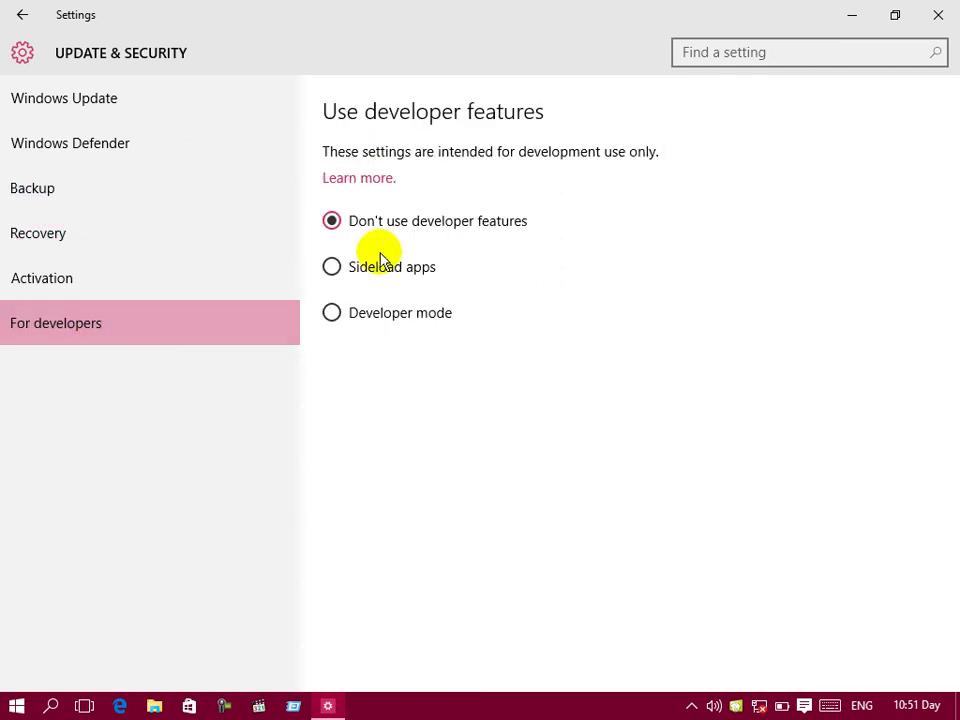
left_click(20, 20)
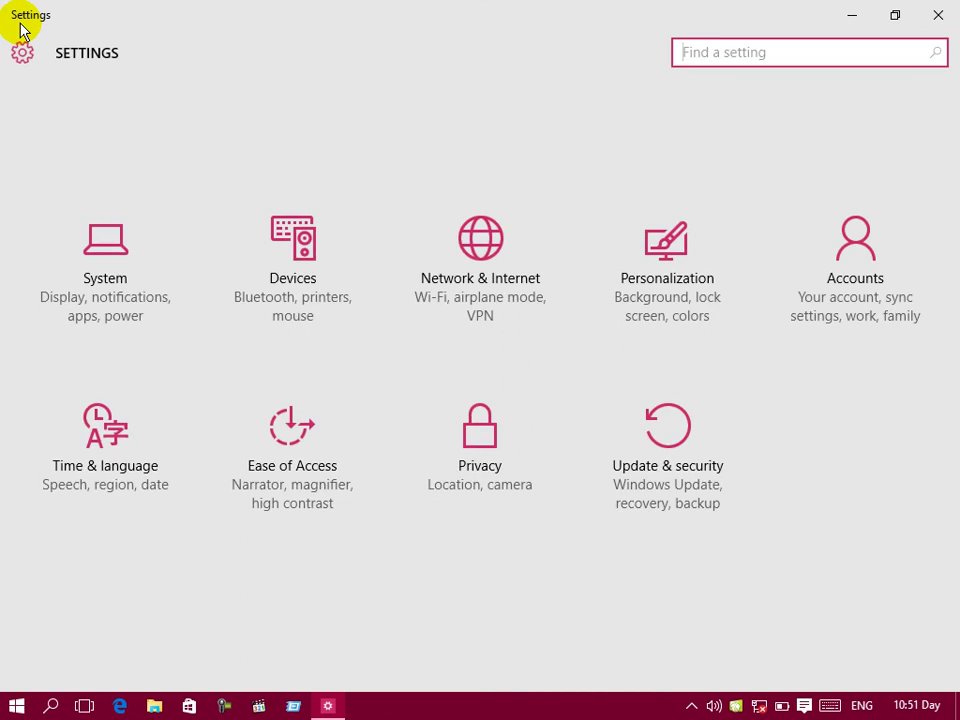
Close Settings, show the Start menu's shortcuts and tiles, and dismiss the menu to return to the desktop.
left_click(937, 12)
left_click(16, 705)
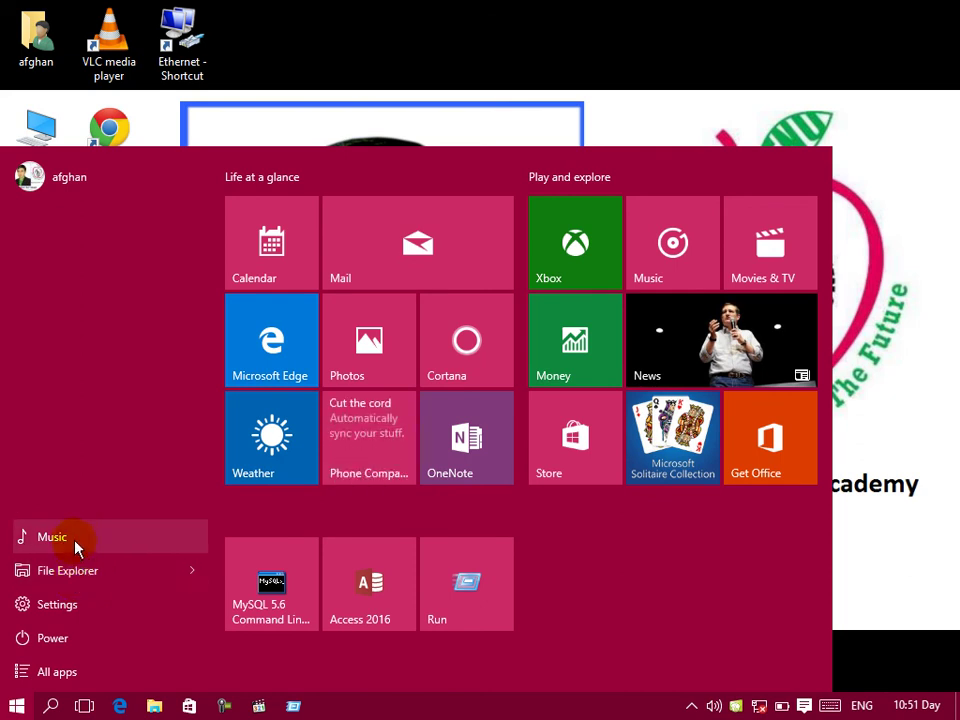
left_click(911, 214)
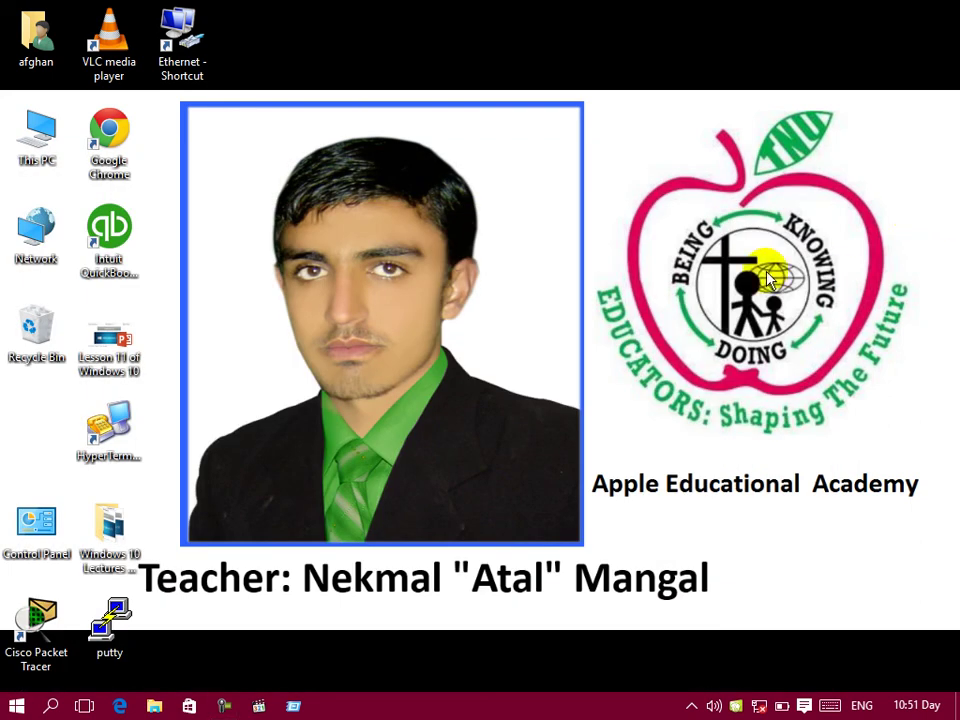